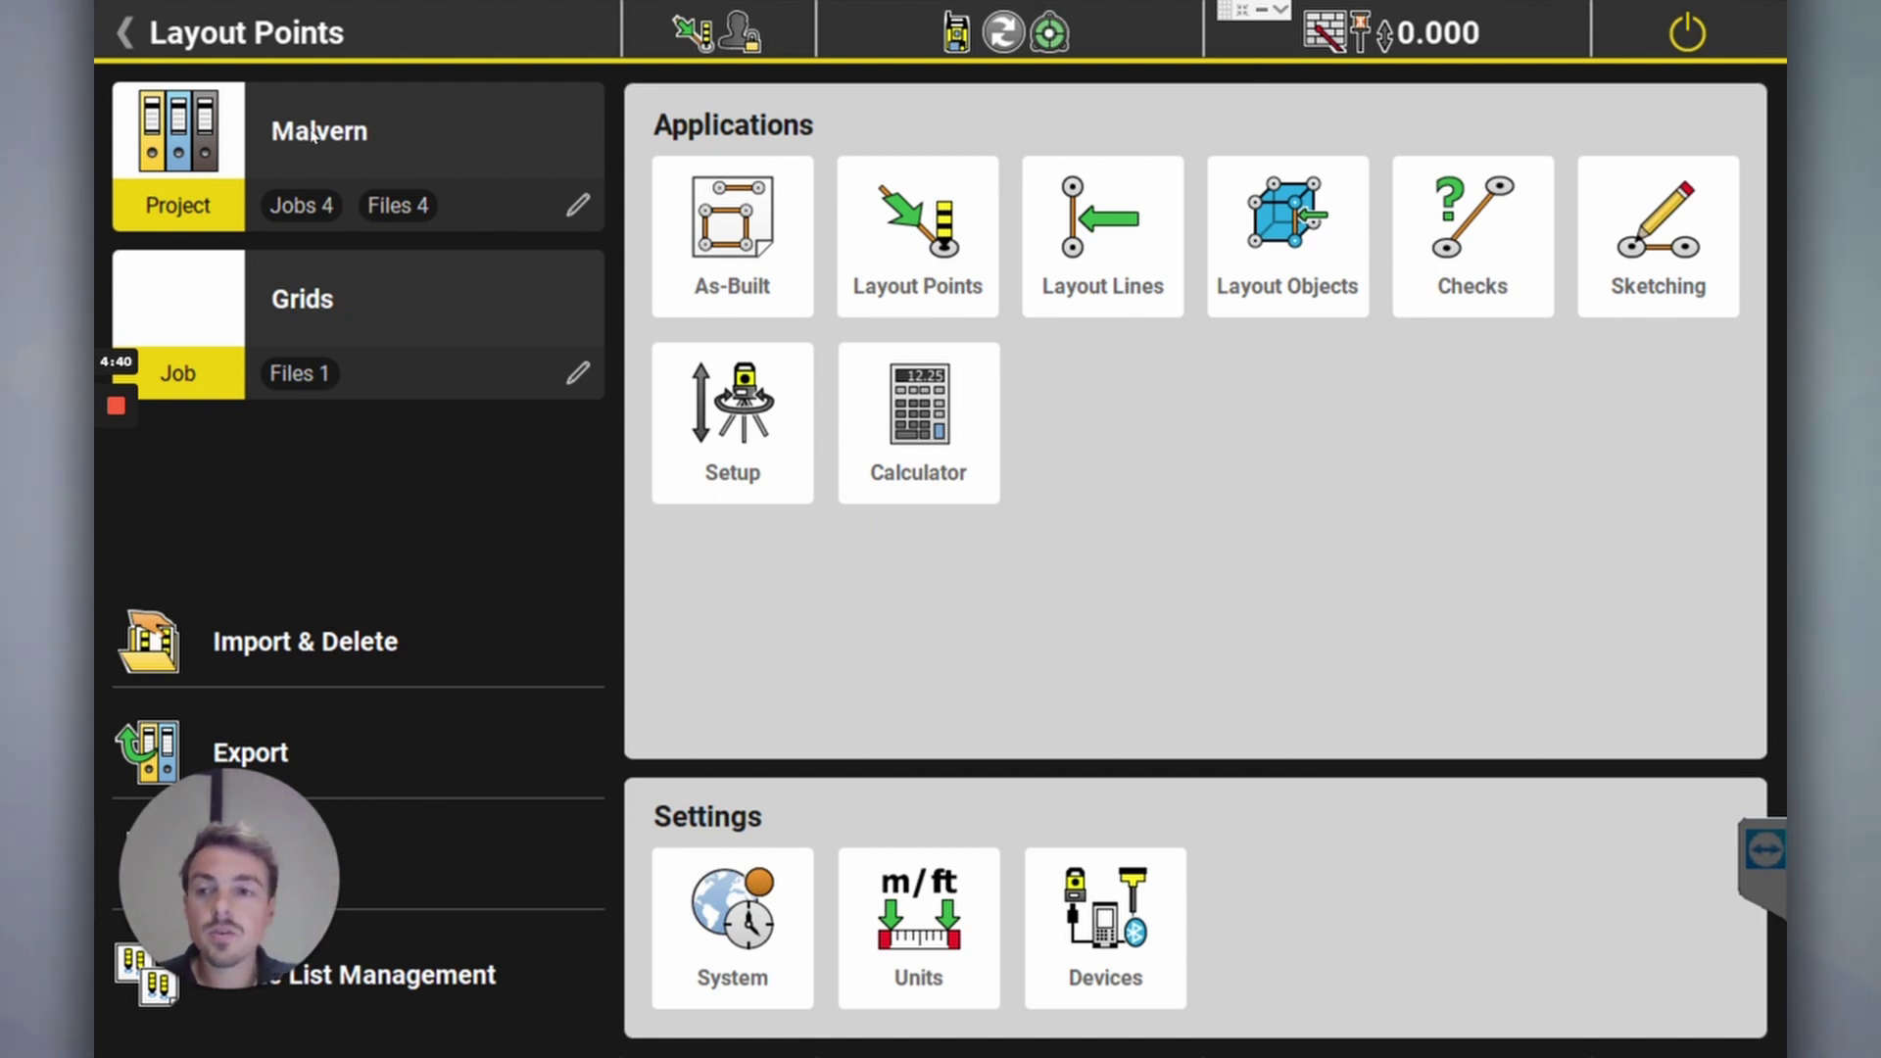
# Navigate from the projects and jobs lists into the Sketching application
pyautogui.click(390, 119)
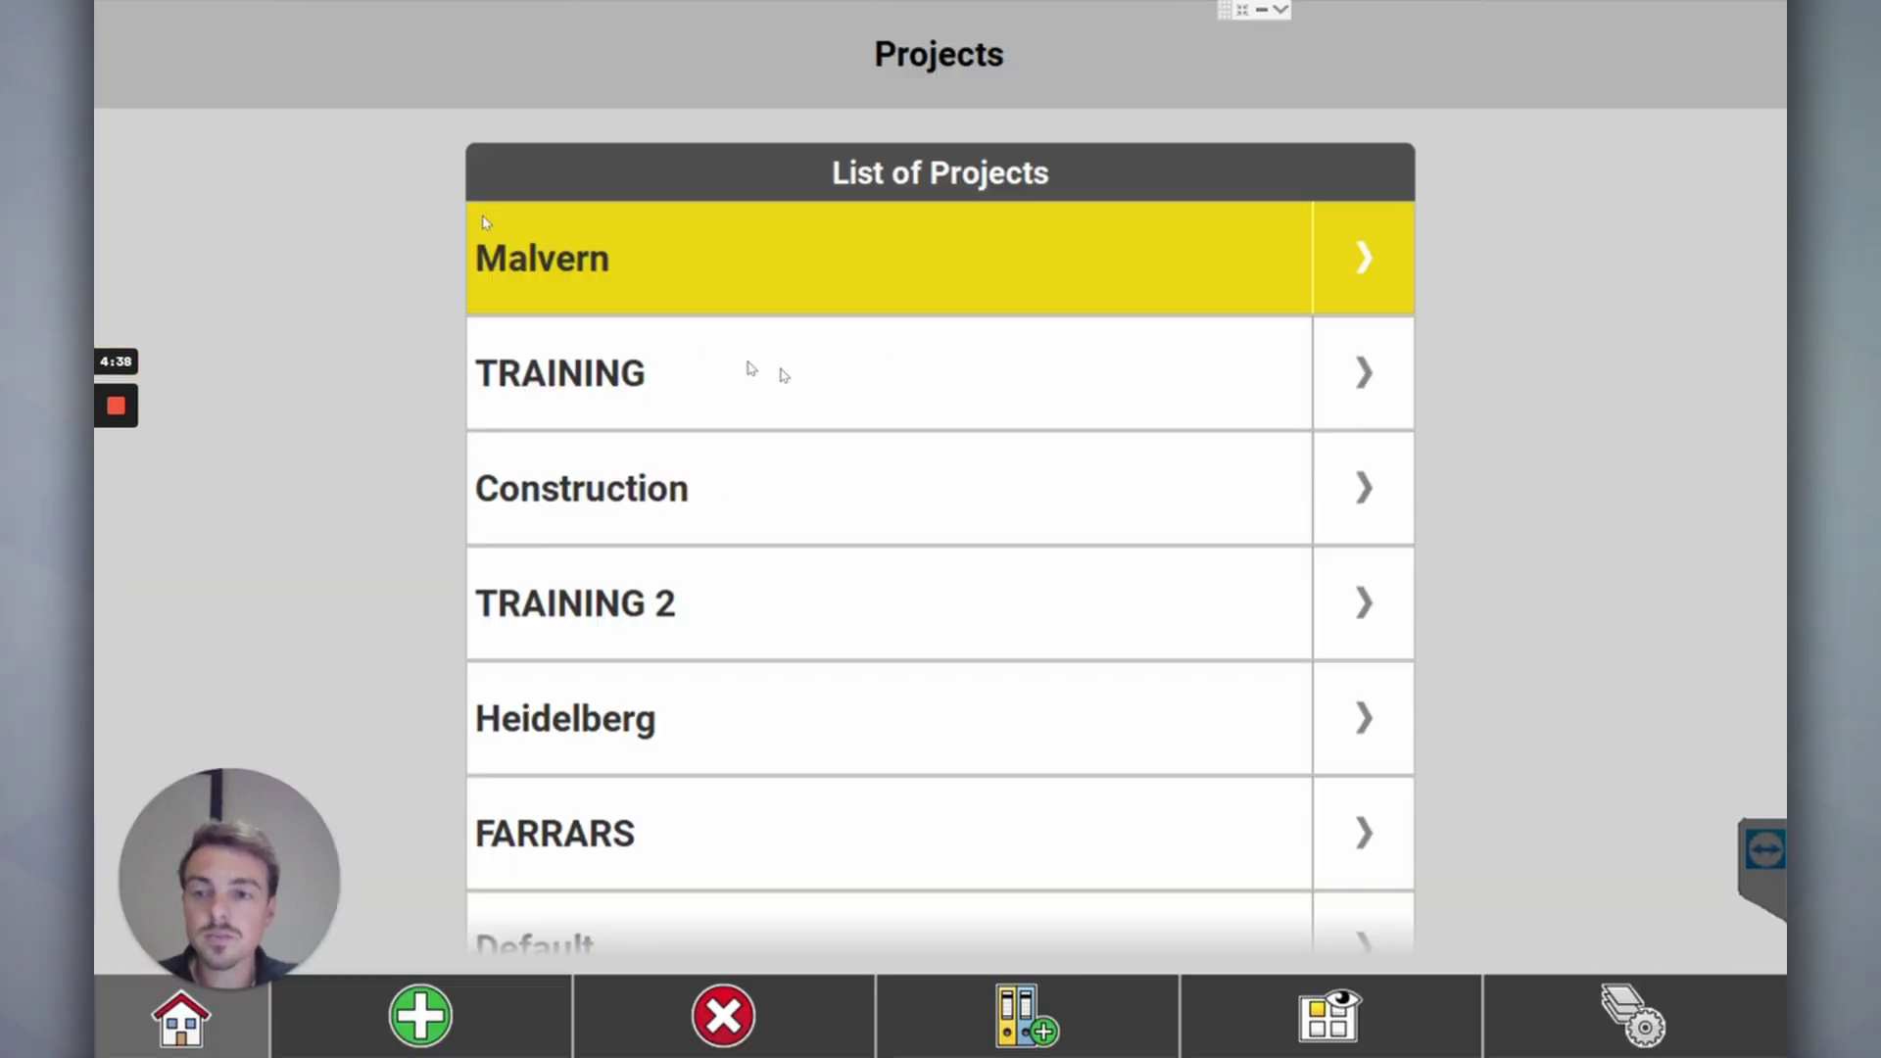
pyautogui.click(182, 1018)
pyautogui.click(367, 299)
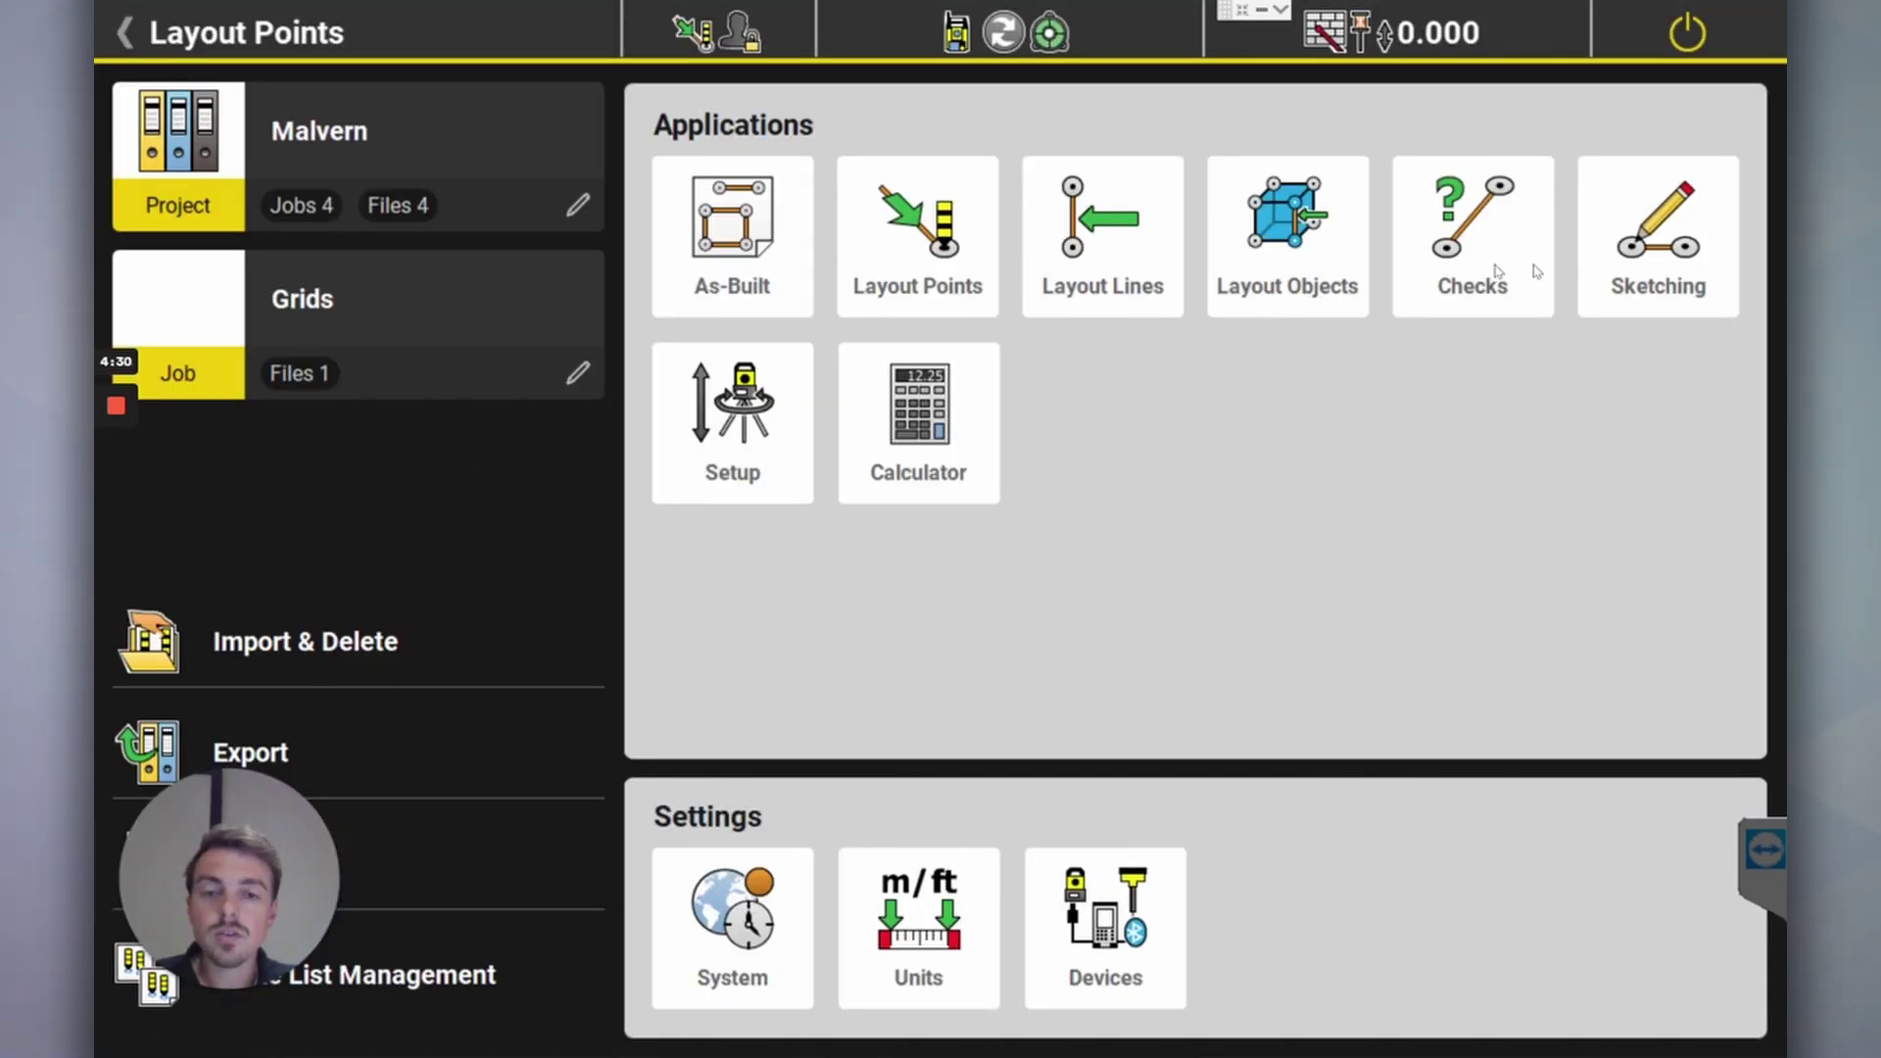
pyautogui.click(1665, 279)
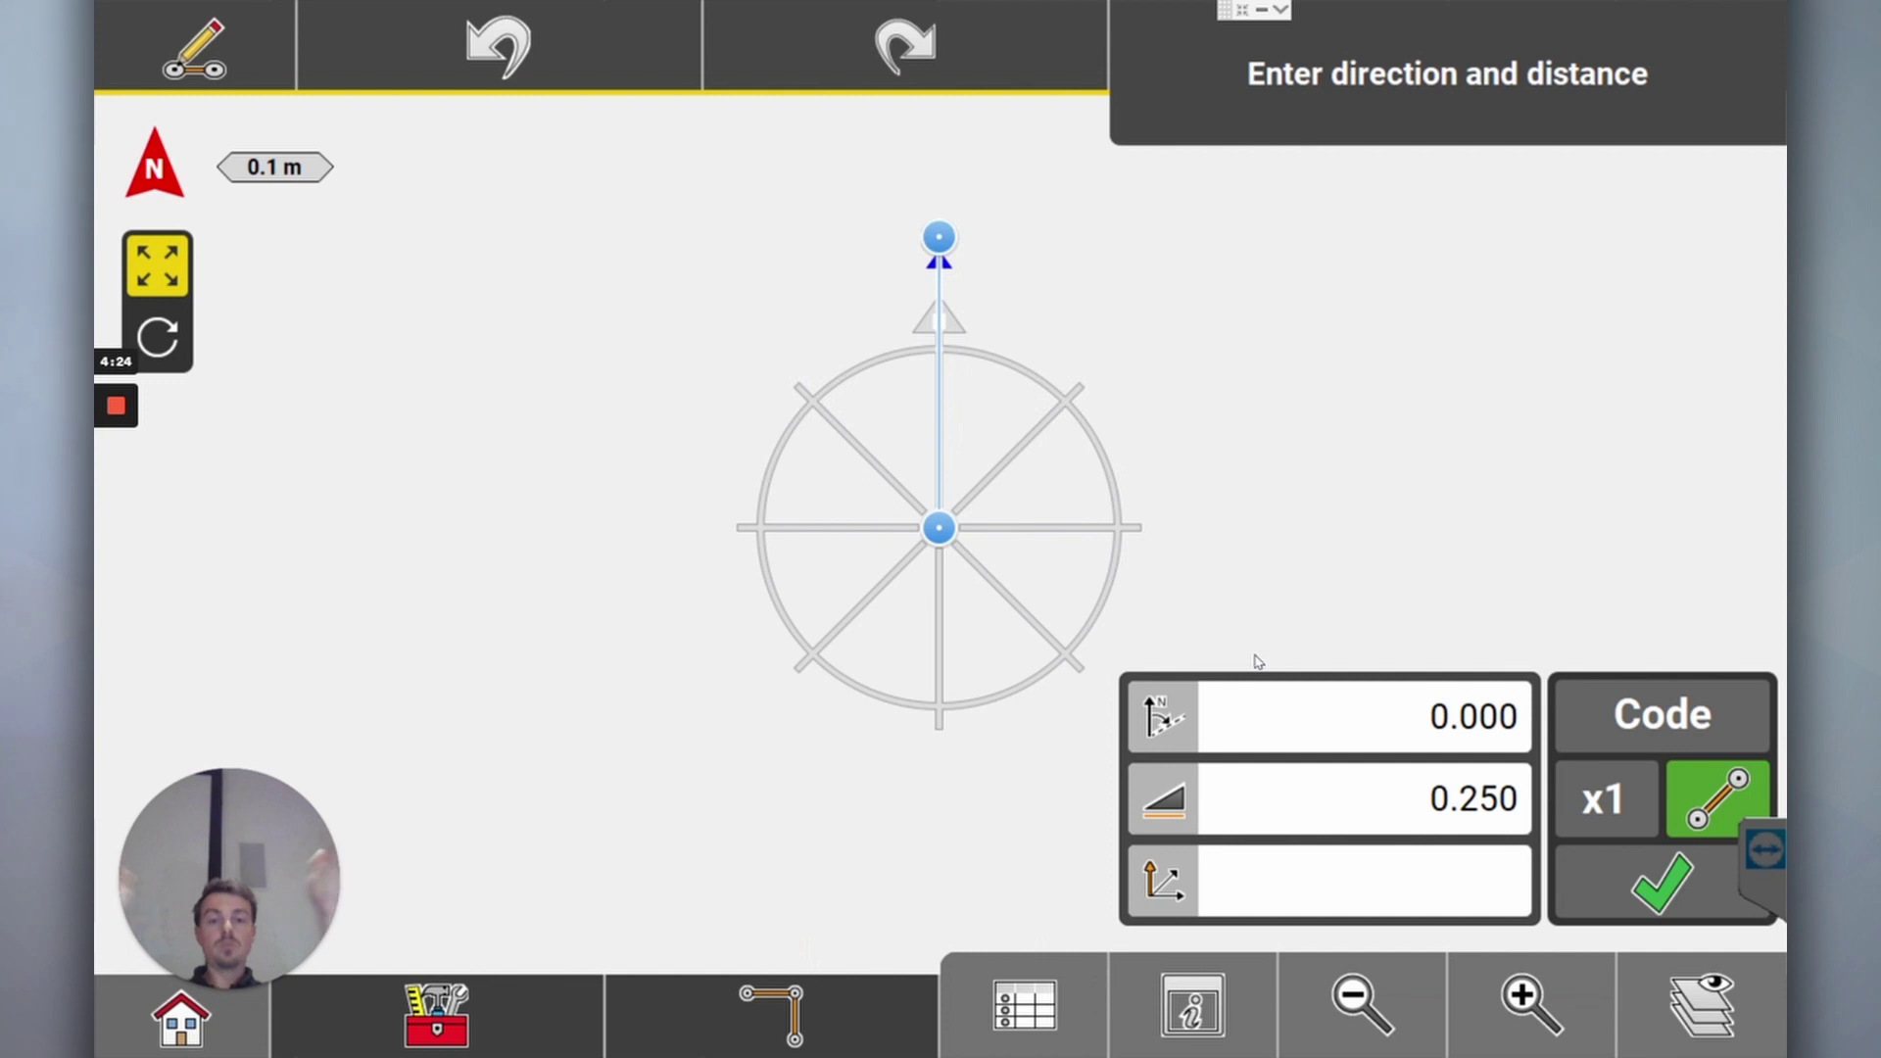
# Store a 20 m line due north from point 1 to point 2, then set bearing 300
pyautogui.click(1423, 989)
pyautogui.click(1362, 798)
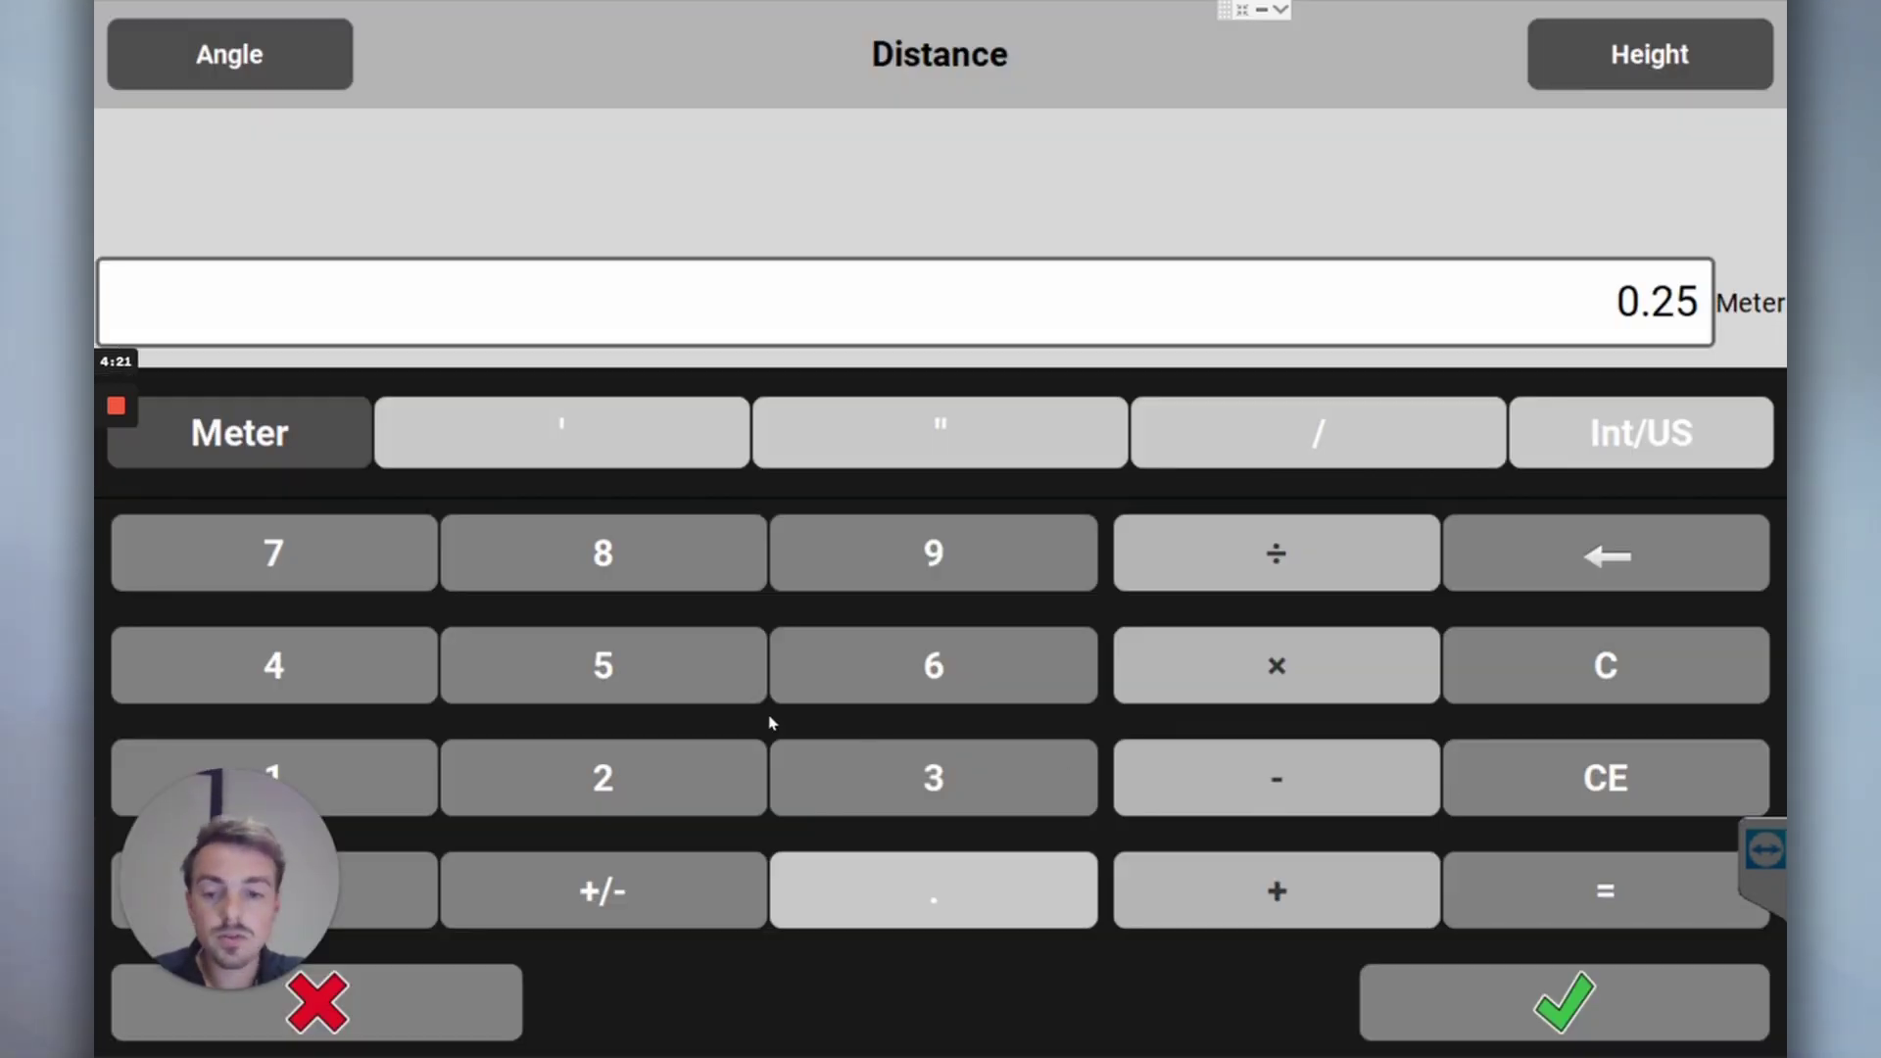
pyautogui.click(602, 776)
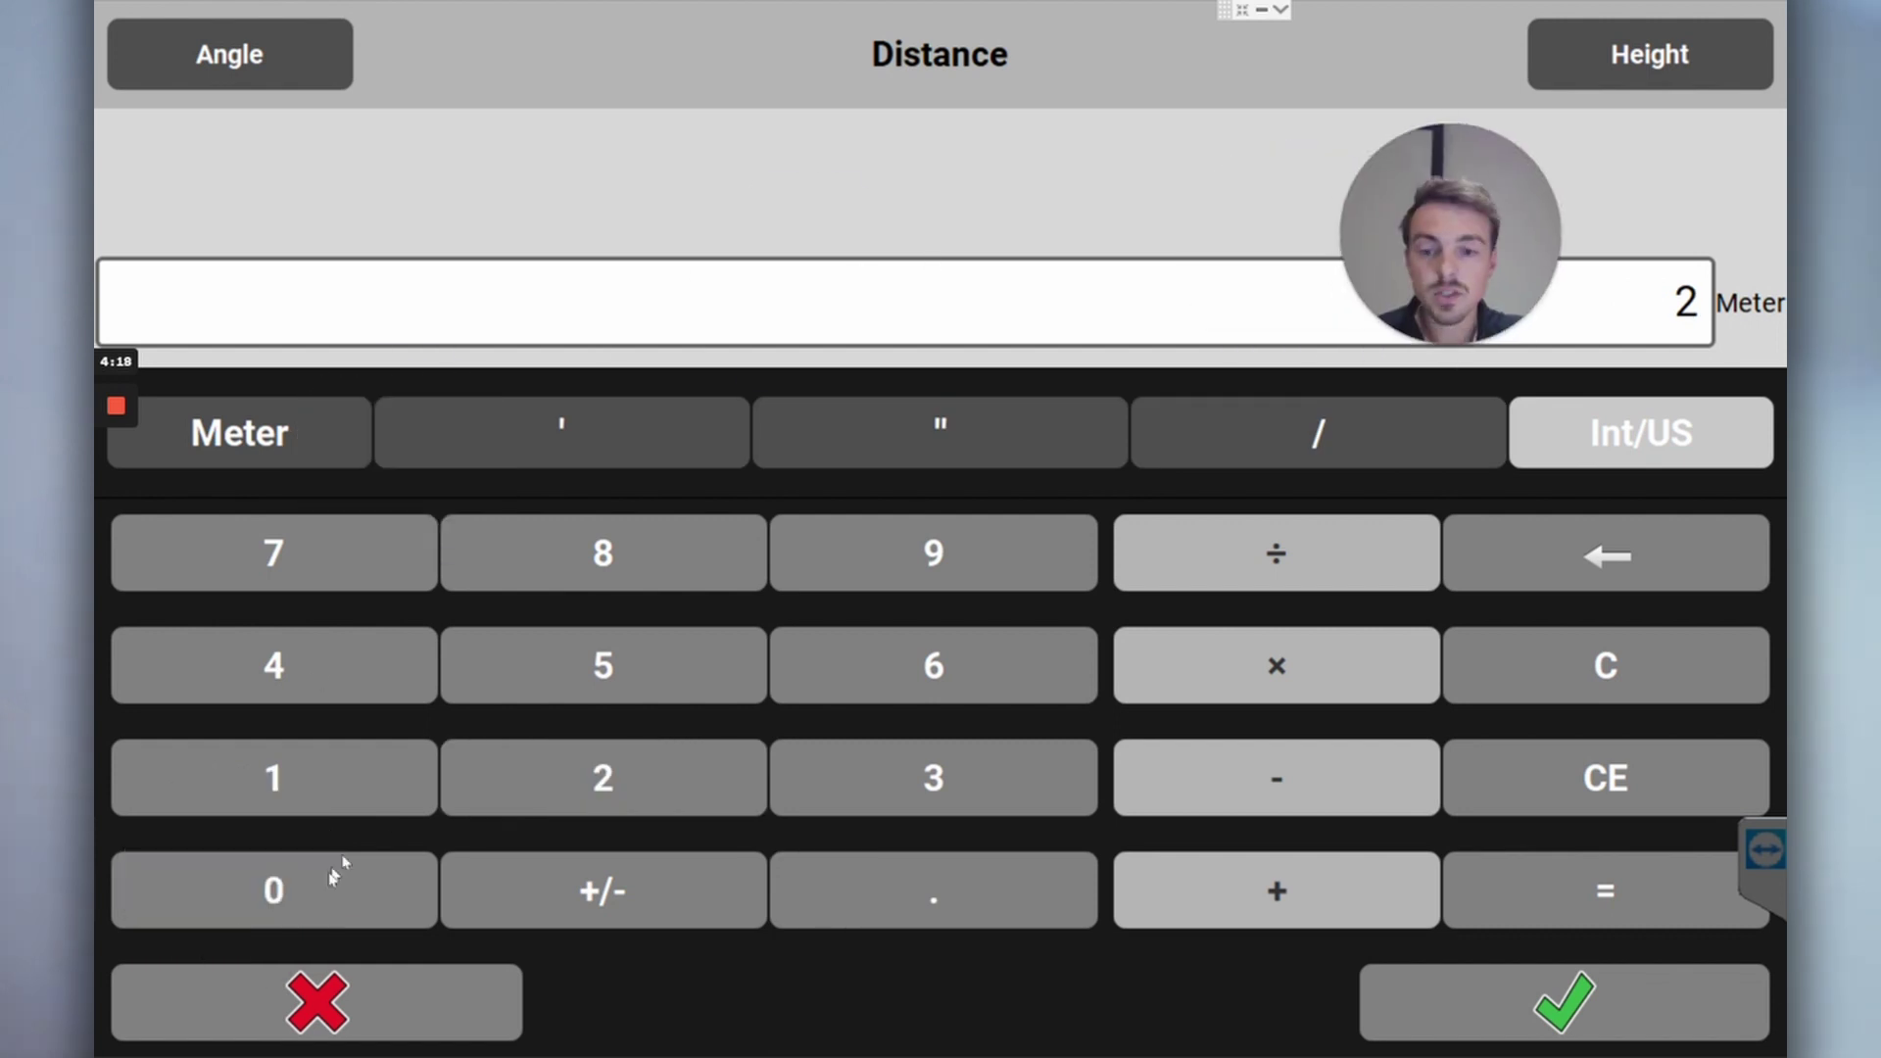
pyautogui.click(309, 886)
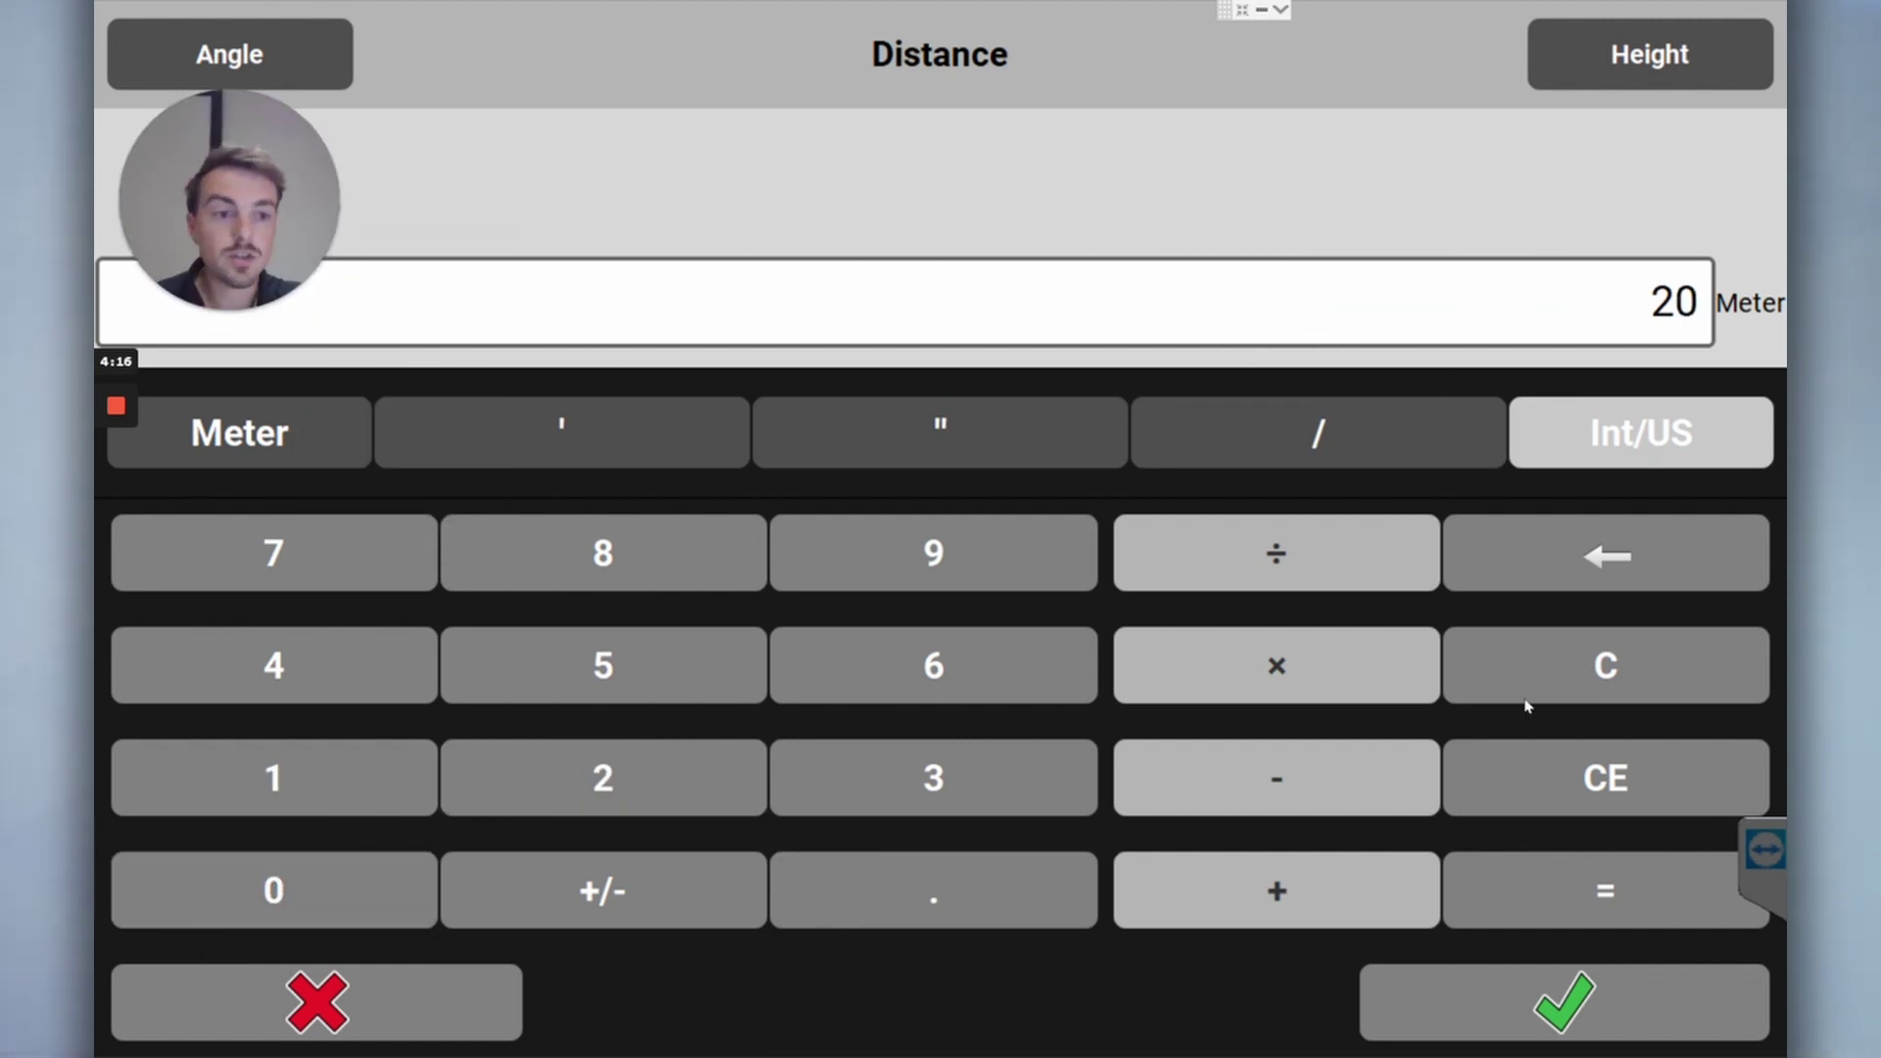
pyautogui.click(1564, 1001)
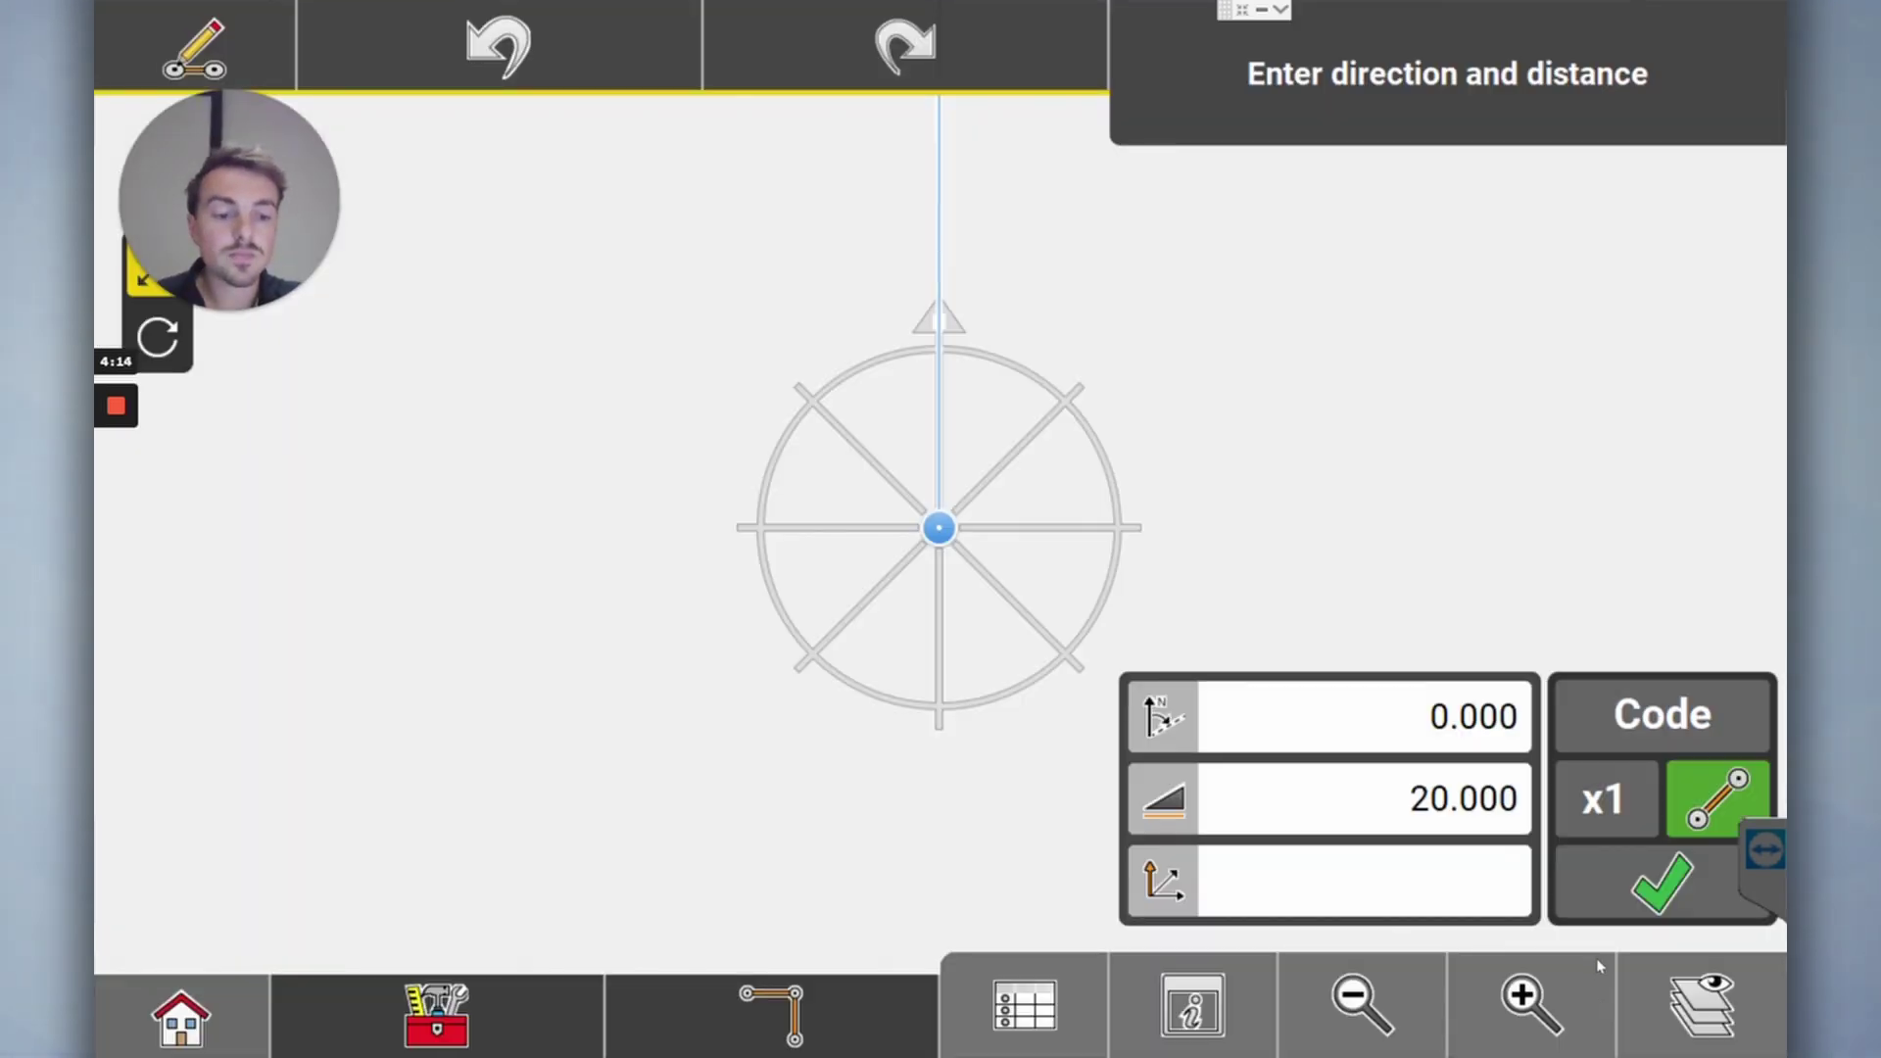
pyautogui.click(1328, 1019)
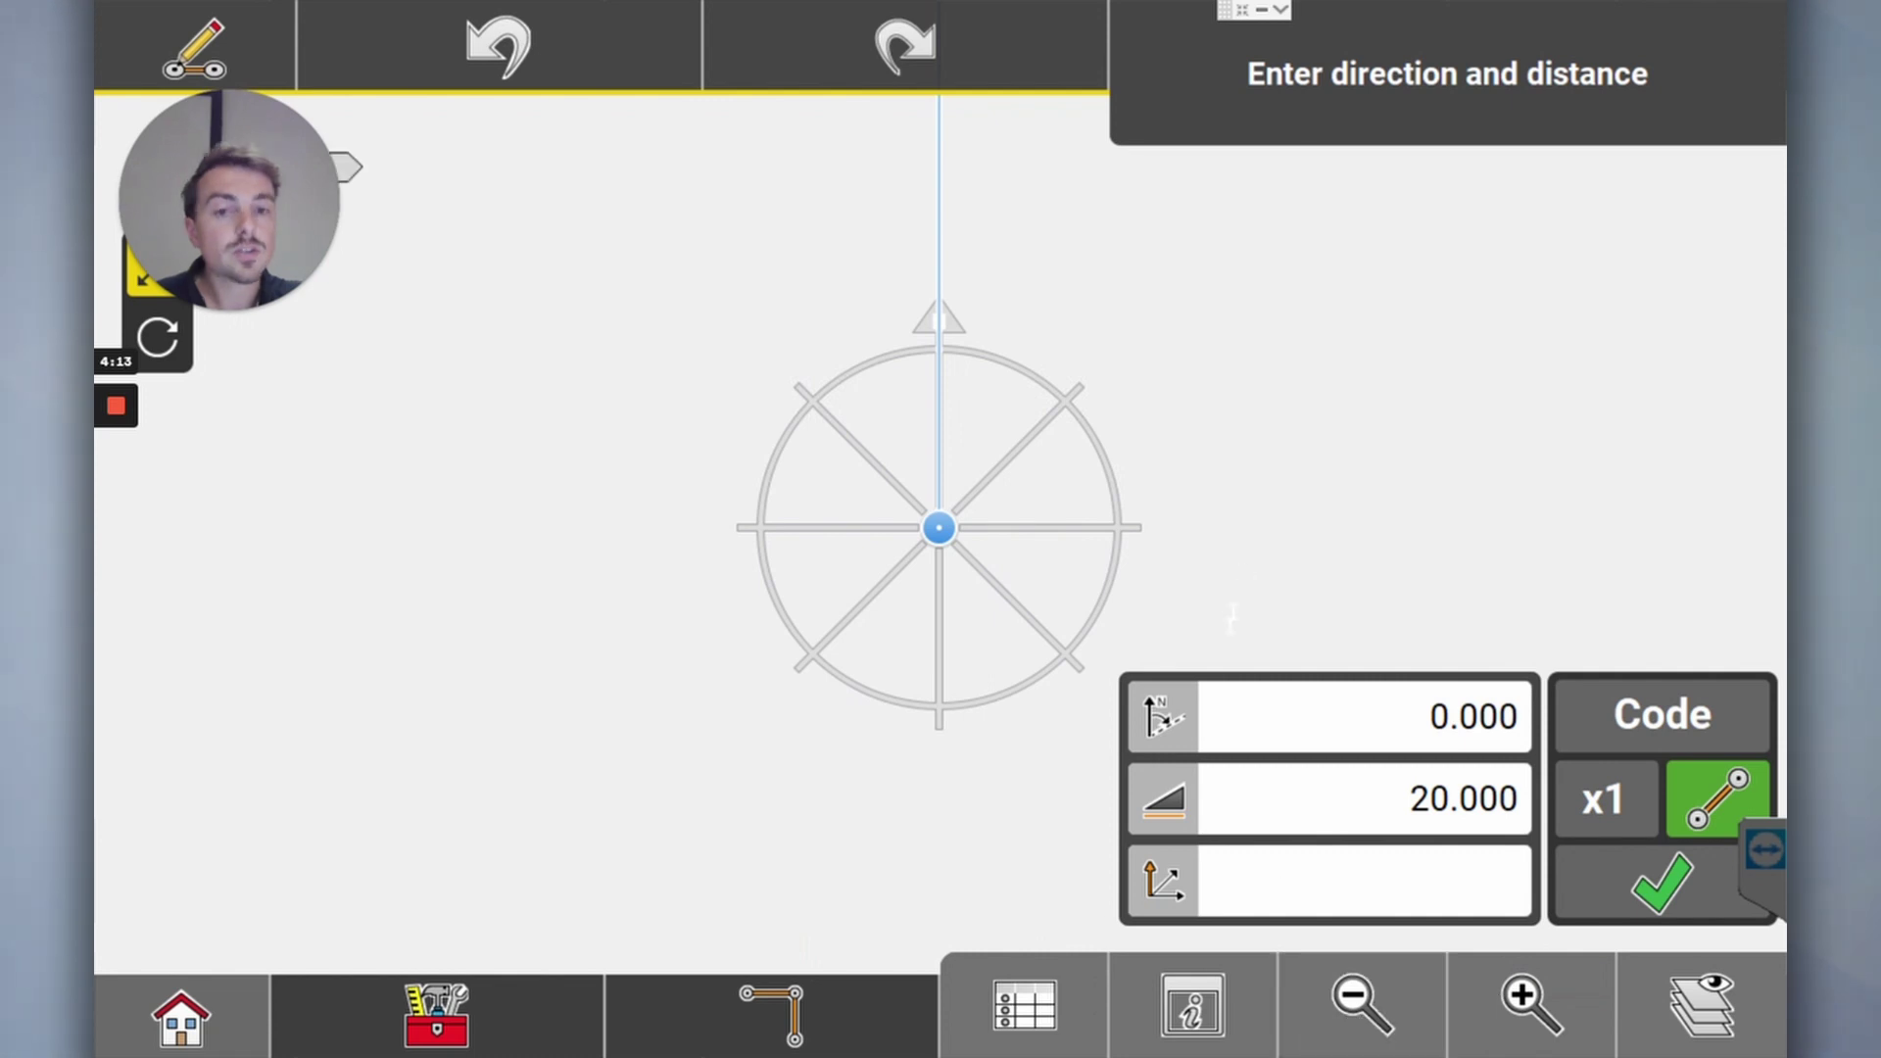
pyautogui.click(1359, 1007)
pyautogui.click(1530, 1026)
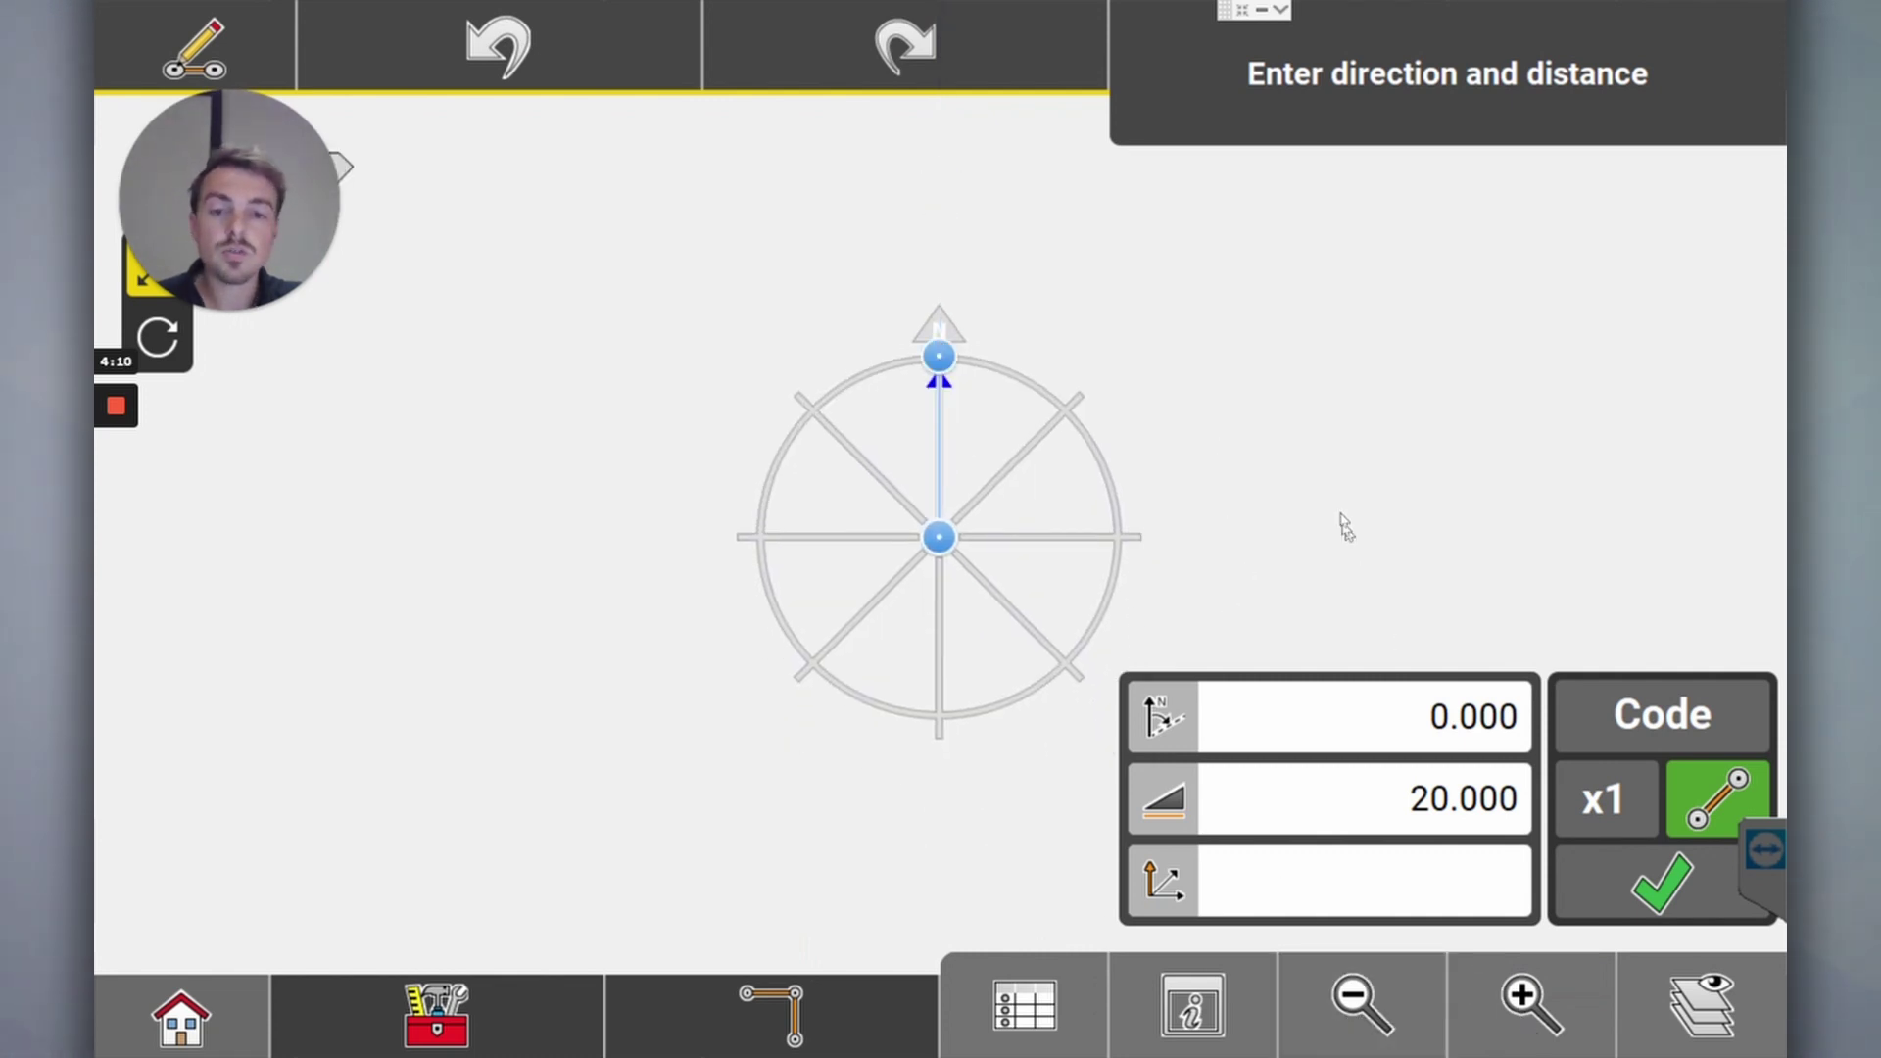
pyautogui.moveTo(220, 204); pyautogui.dragTo(415, 242)
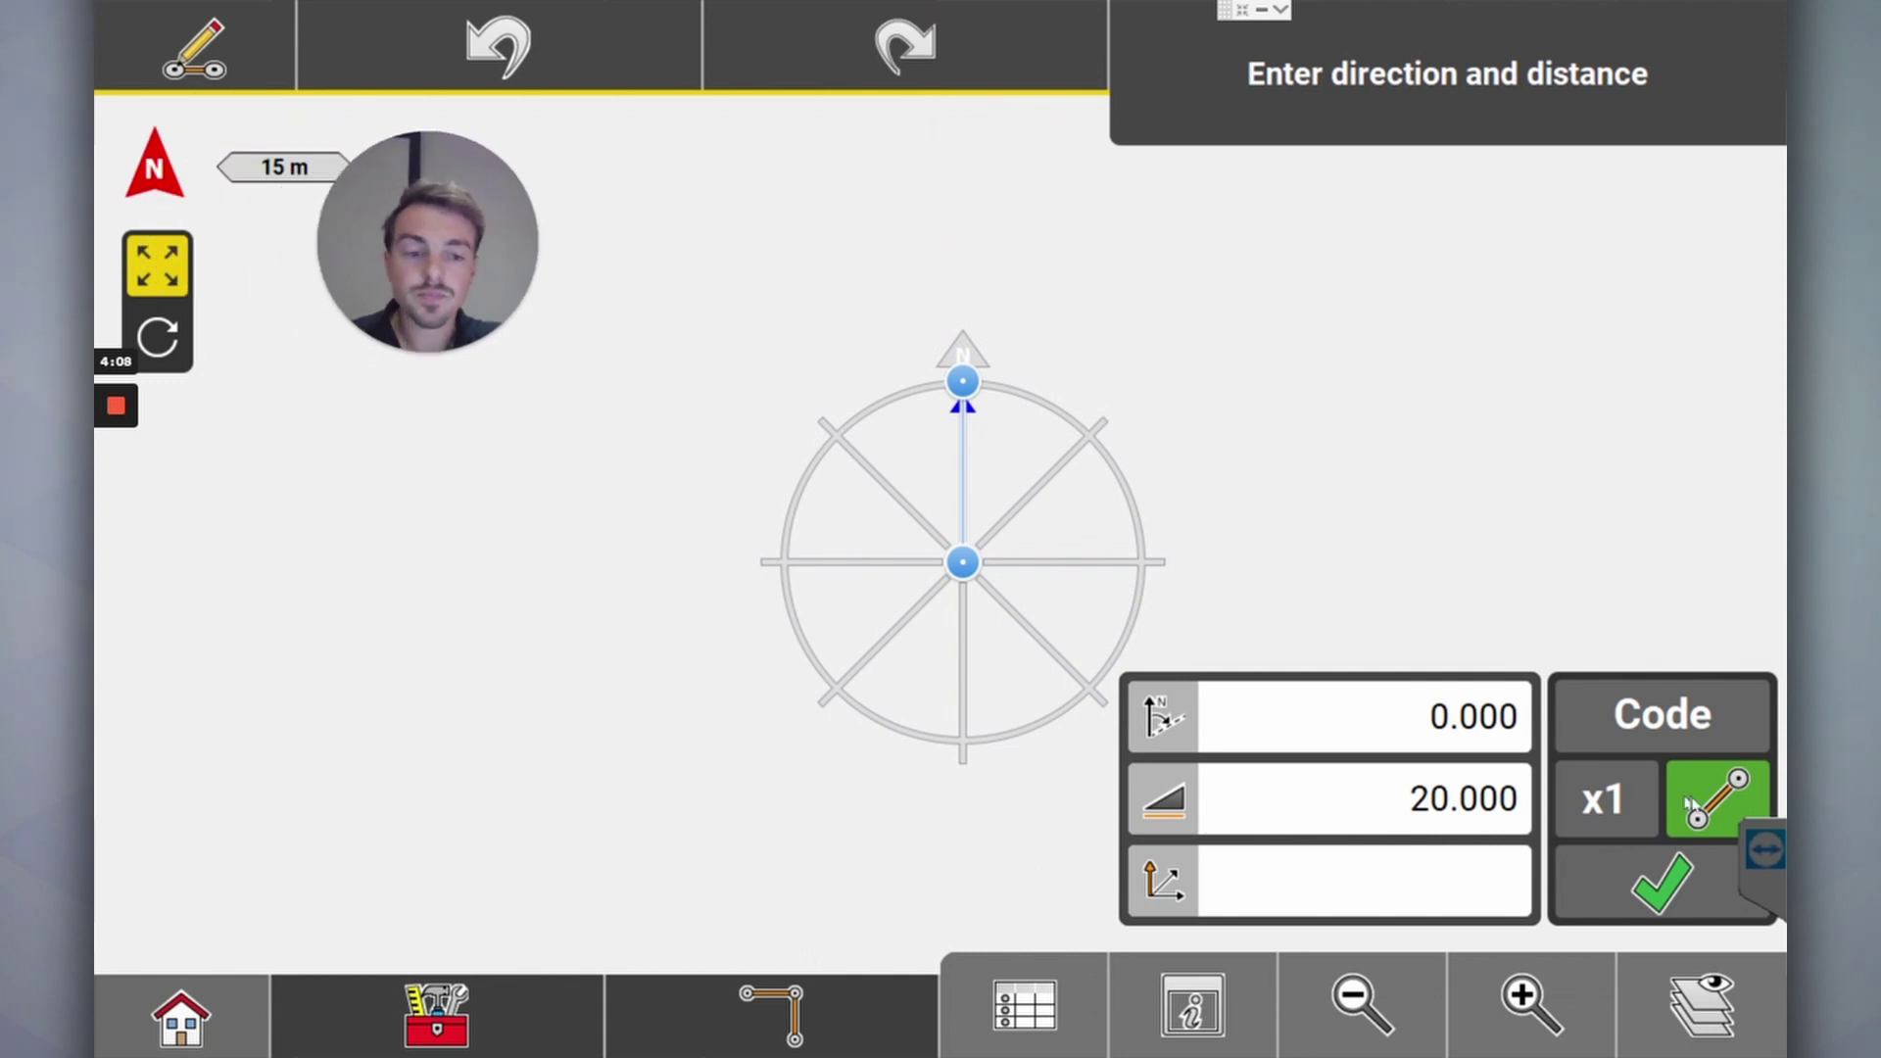
pyautogui.click(1662, 885)
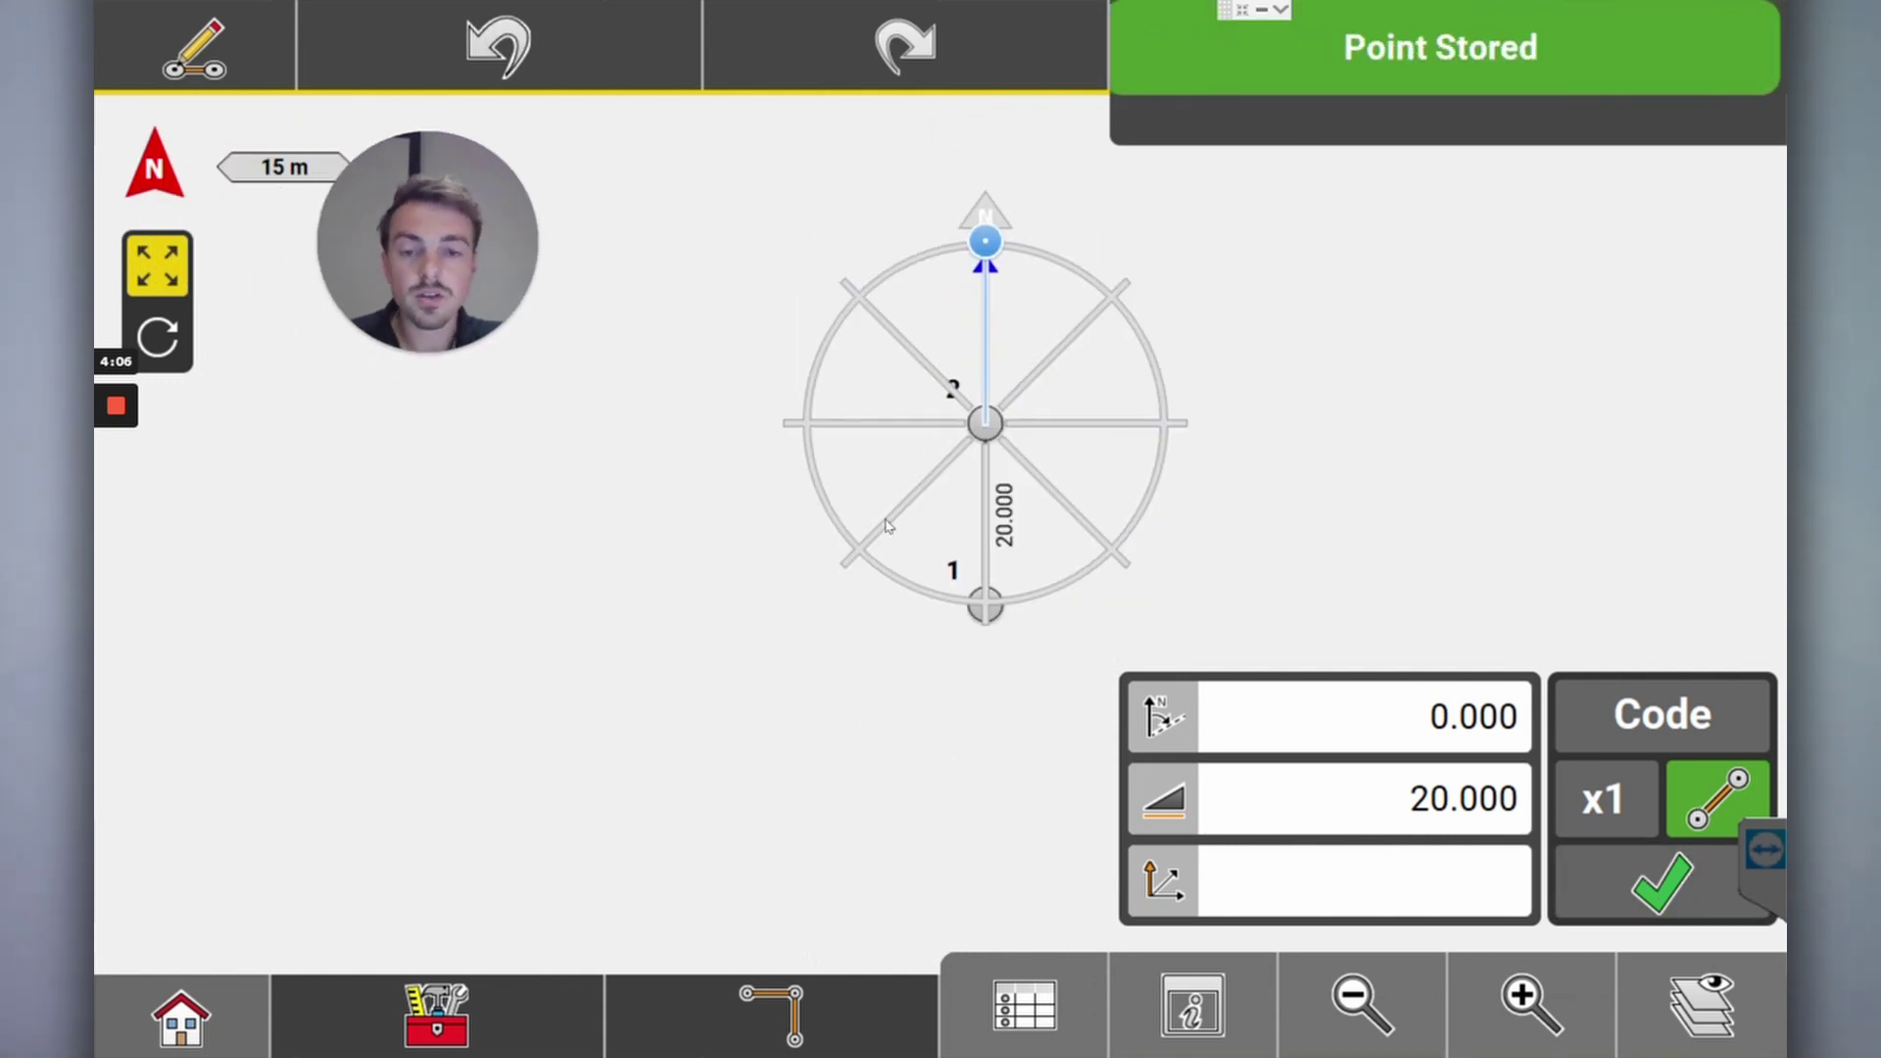
pyautogui.click(863, 453)
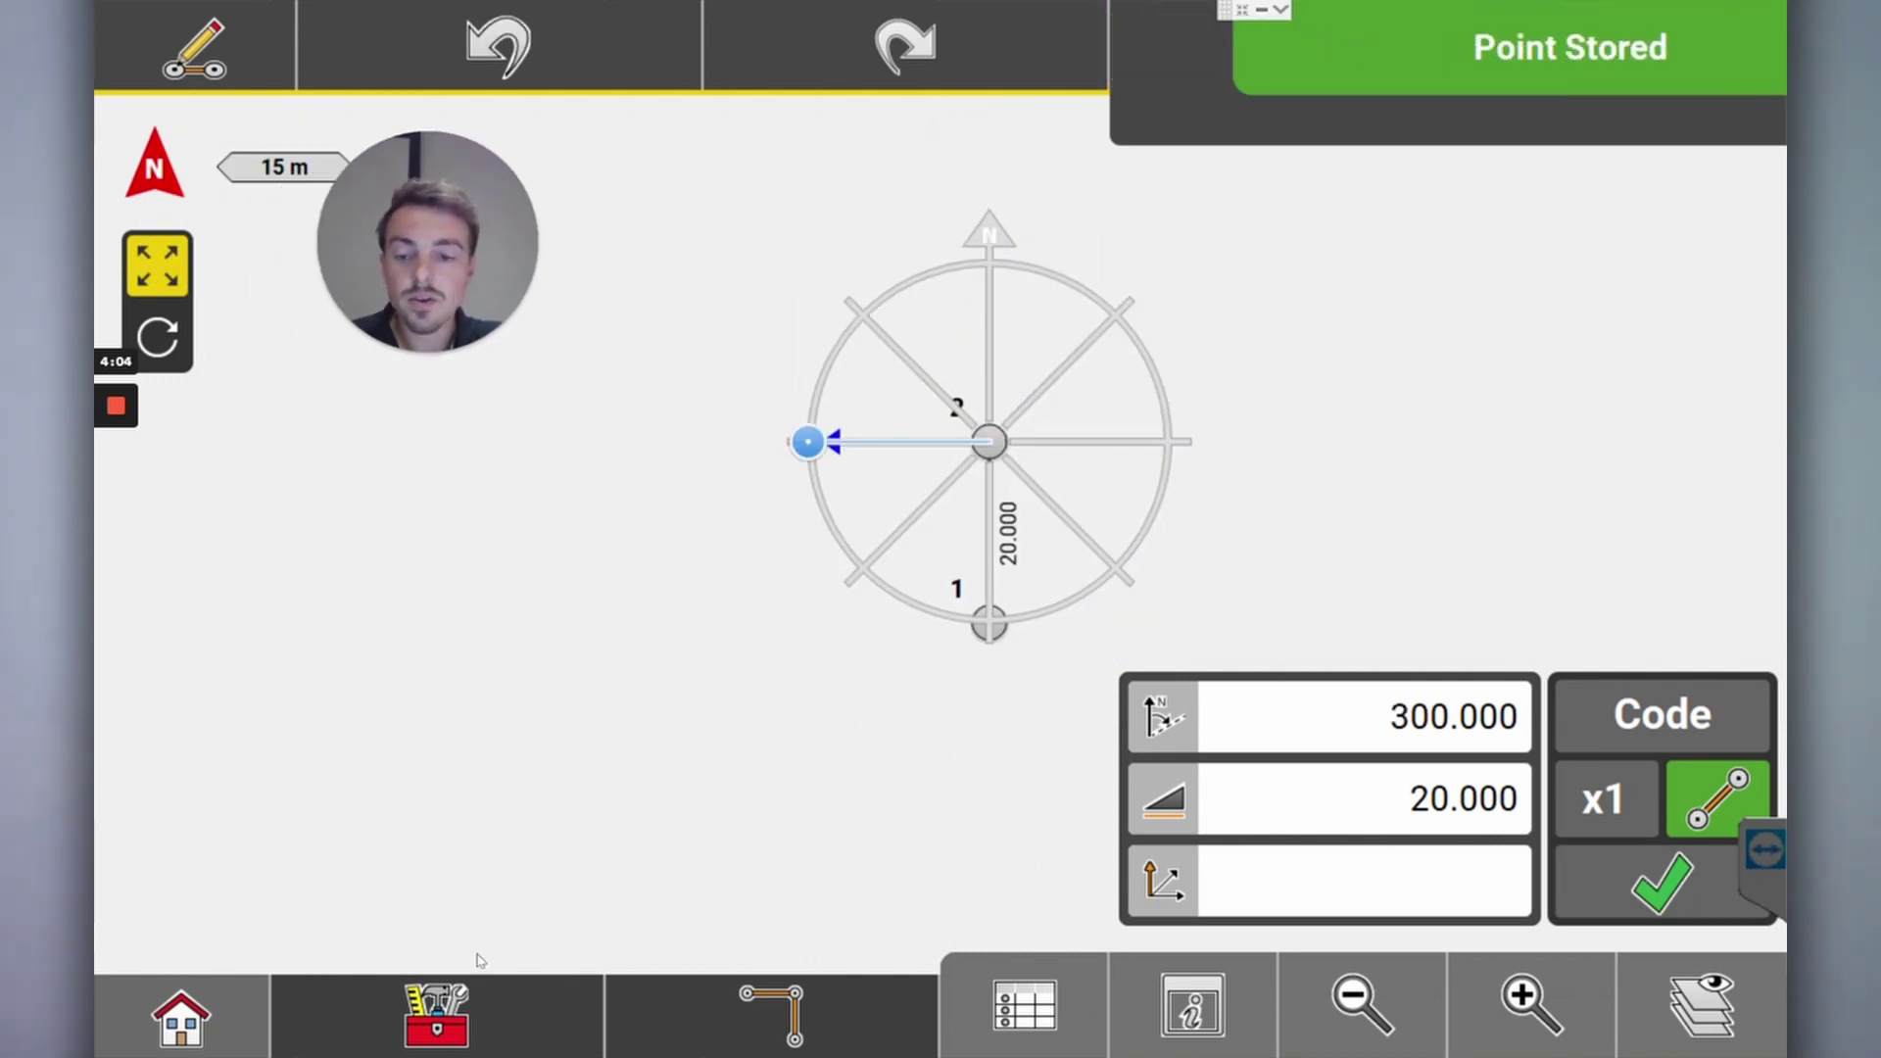
pyautogui.click(792, 1021)
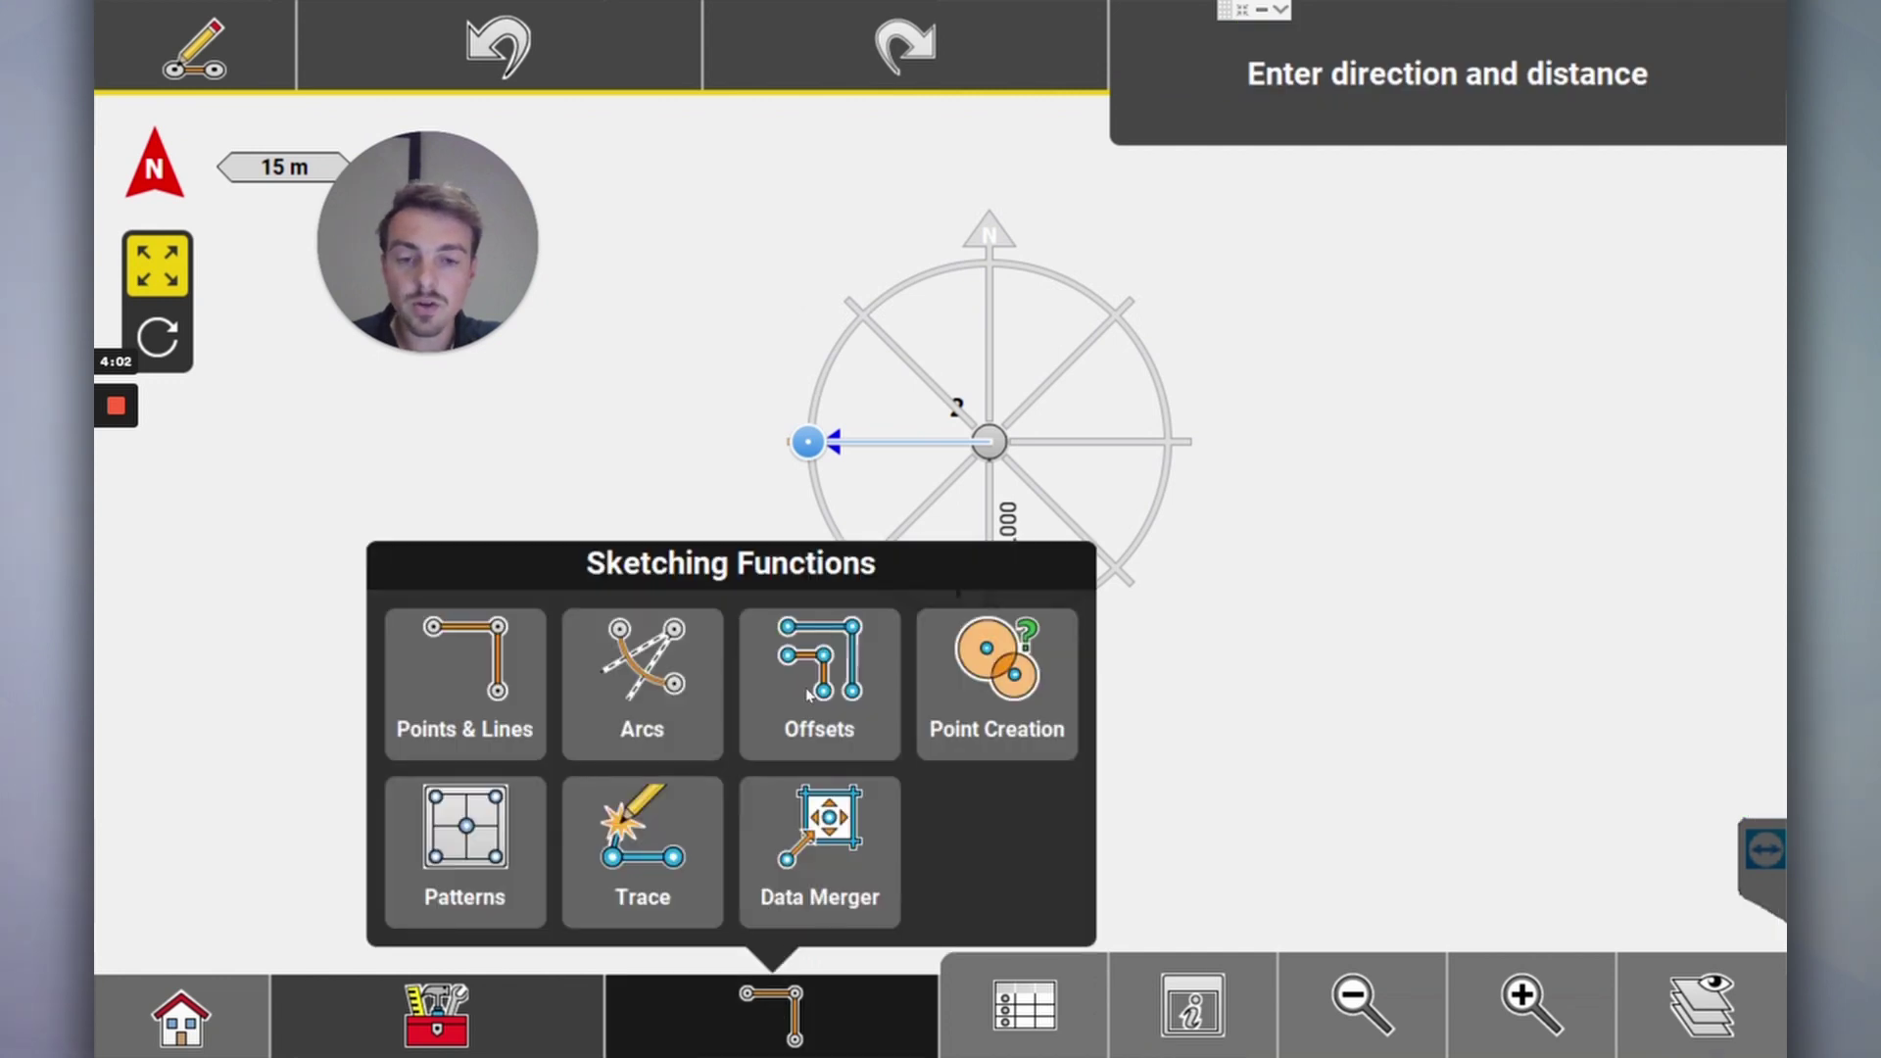
# Start an offset of line 1–2 with a 1.5 m offset distance
pyautogui.click(809, 694)
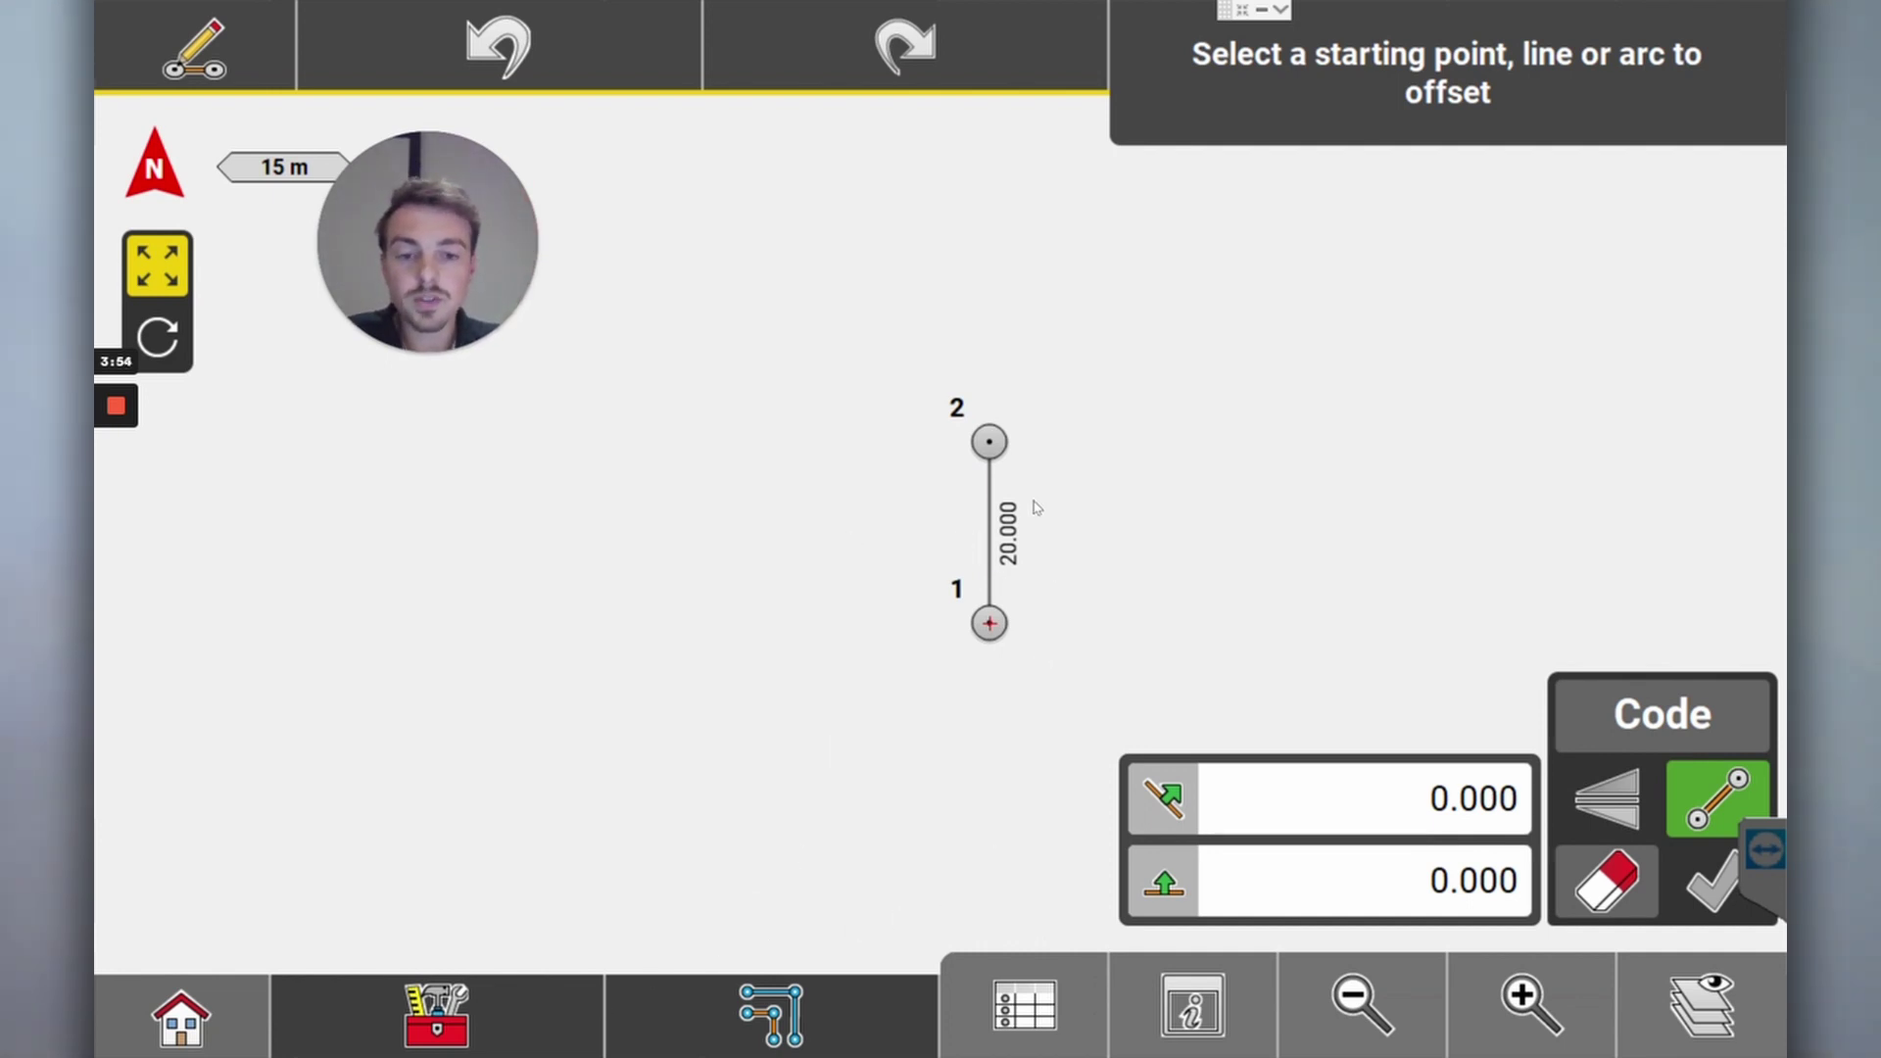
pyautogui.click(987, 532)
pyautogui.click(1344, 808)
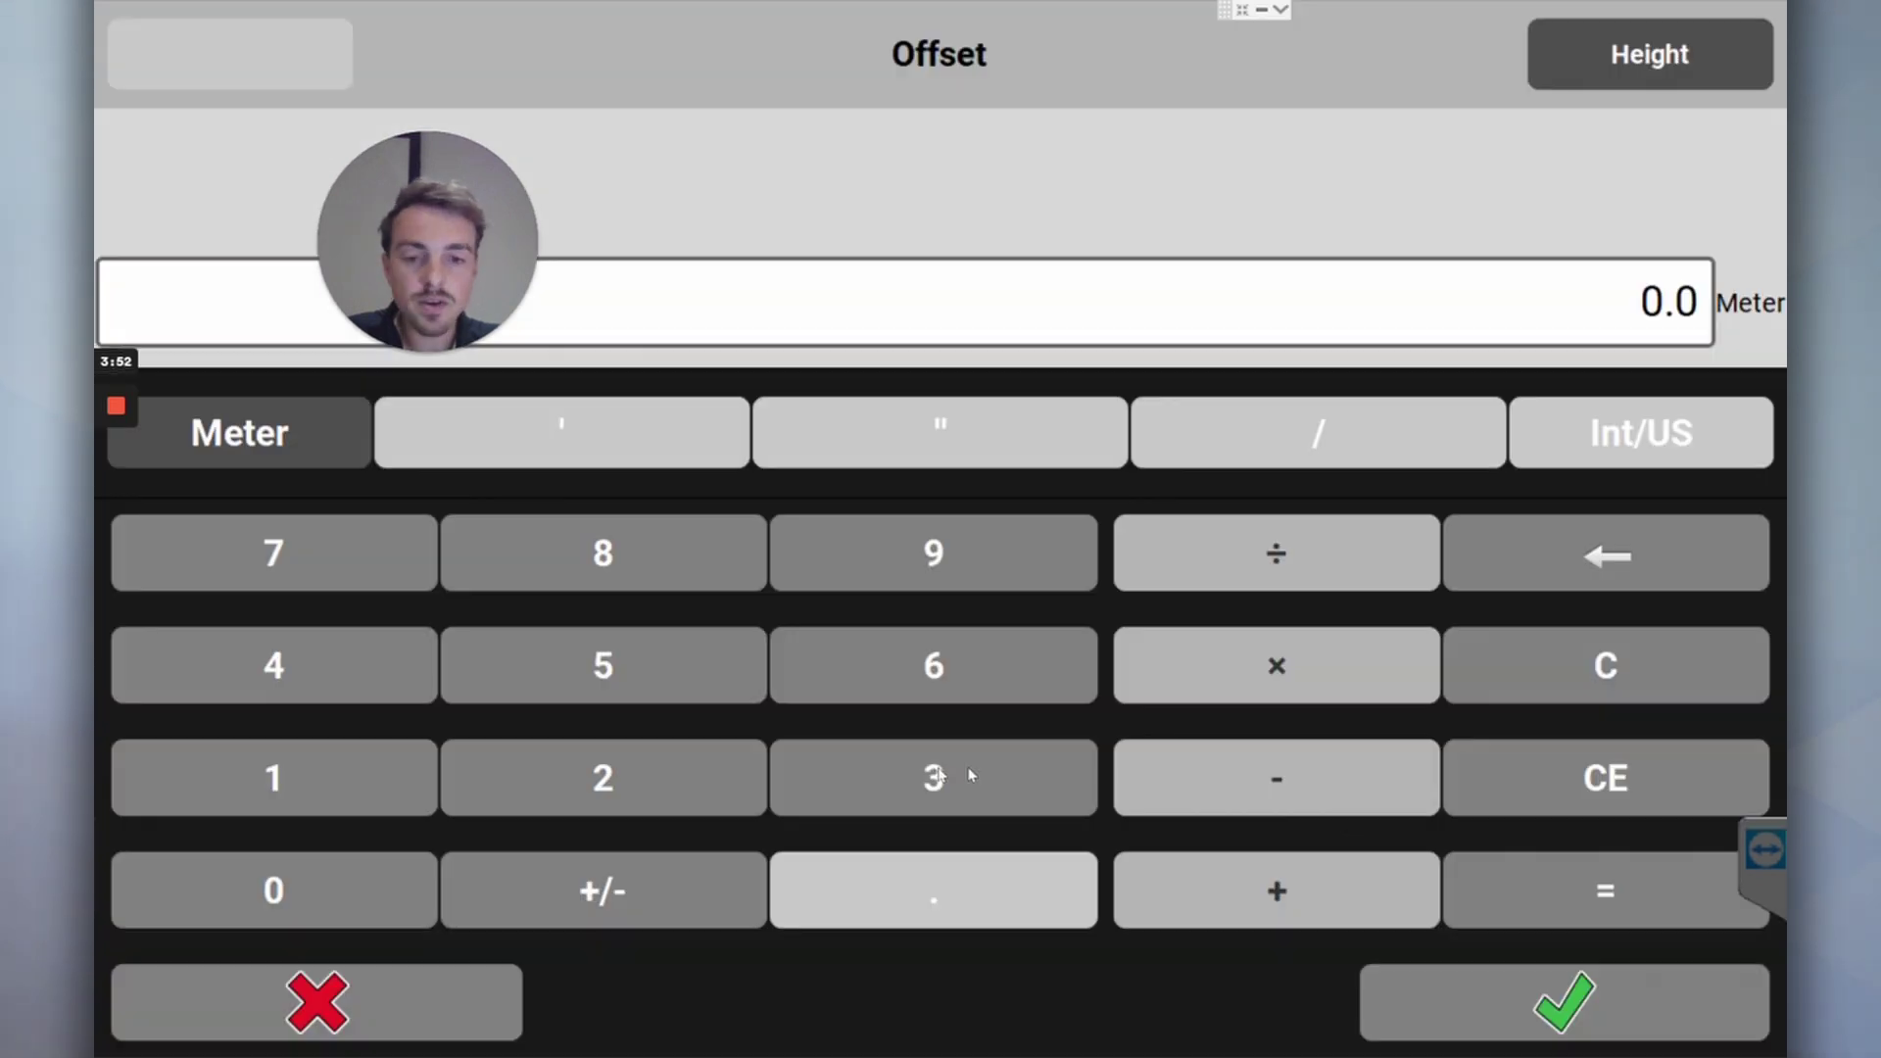
pyautogui.click(274, 777)
pyautogui.click(881, 886)
pyautogui.click(602, 666)
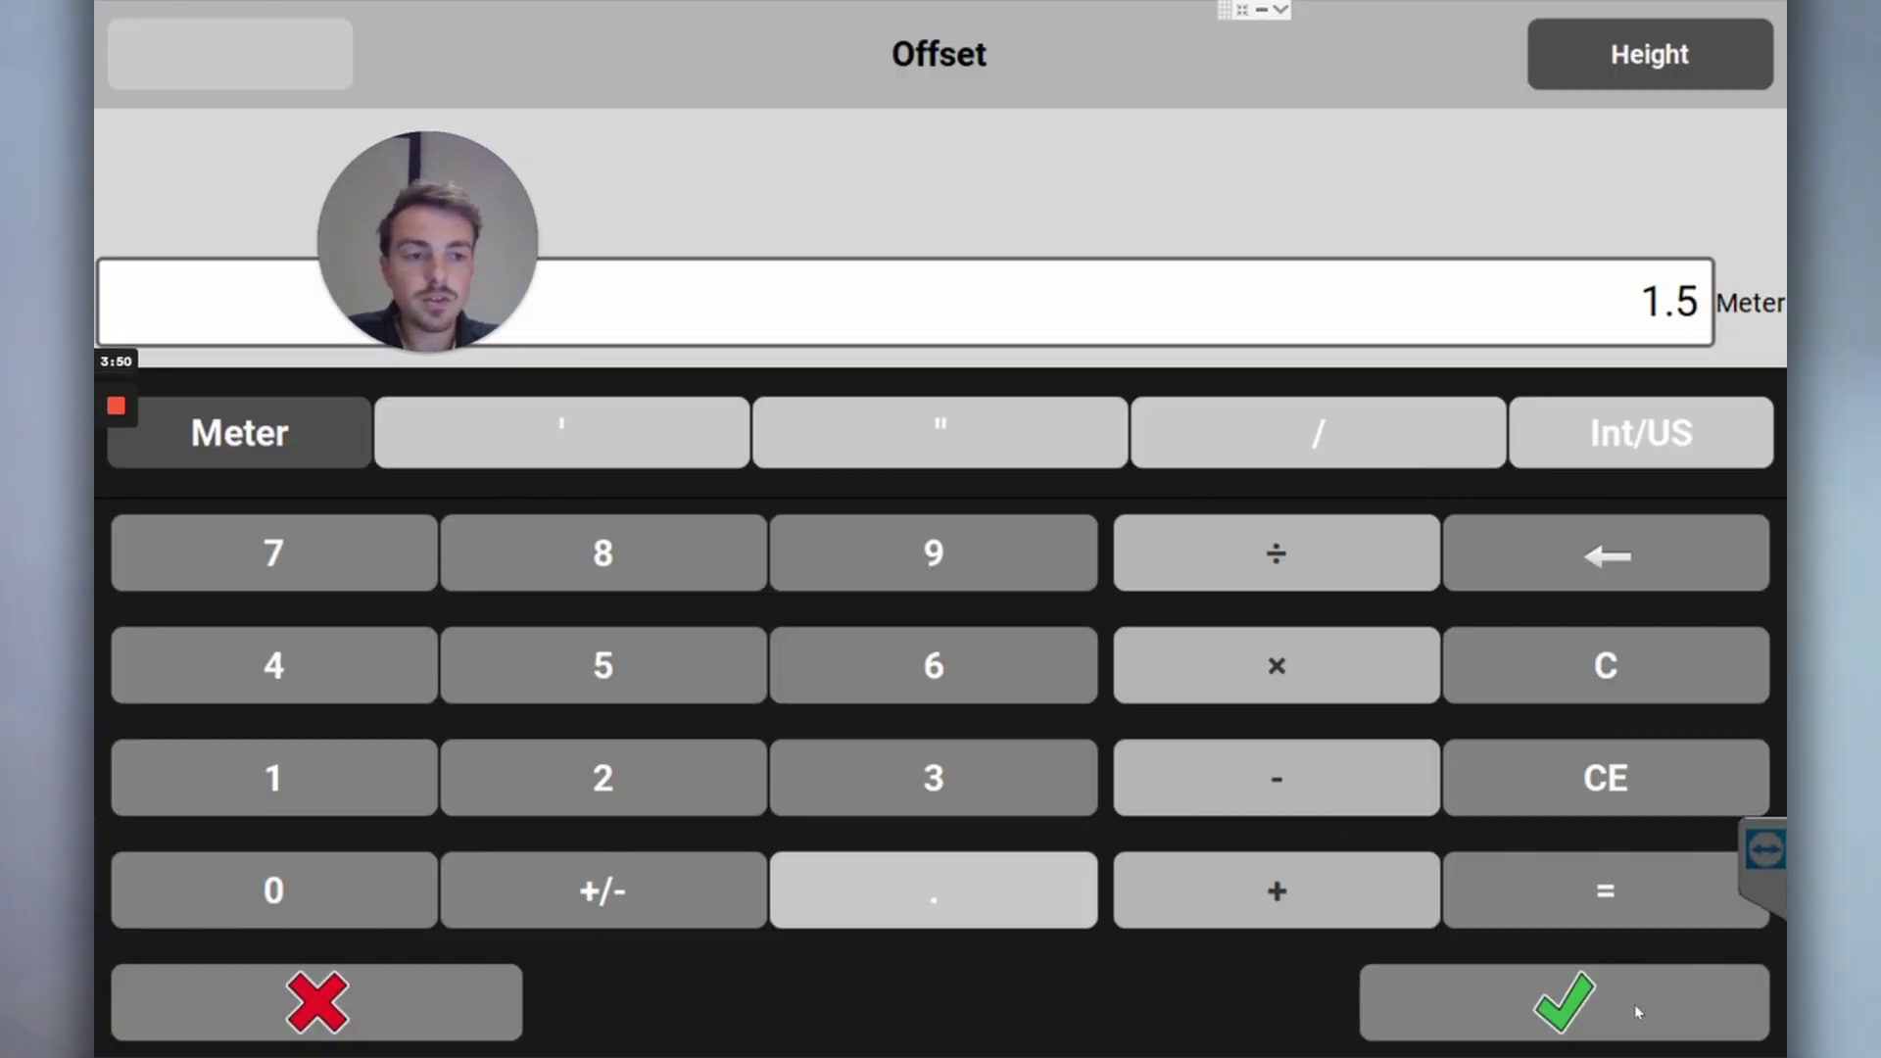
pyautogui.click(1564, 1002)
# Flip the offset to the west side and create line 3–4
pyautogui.click(1545, 1004)
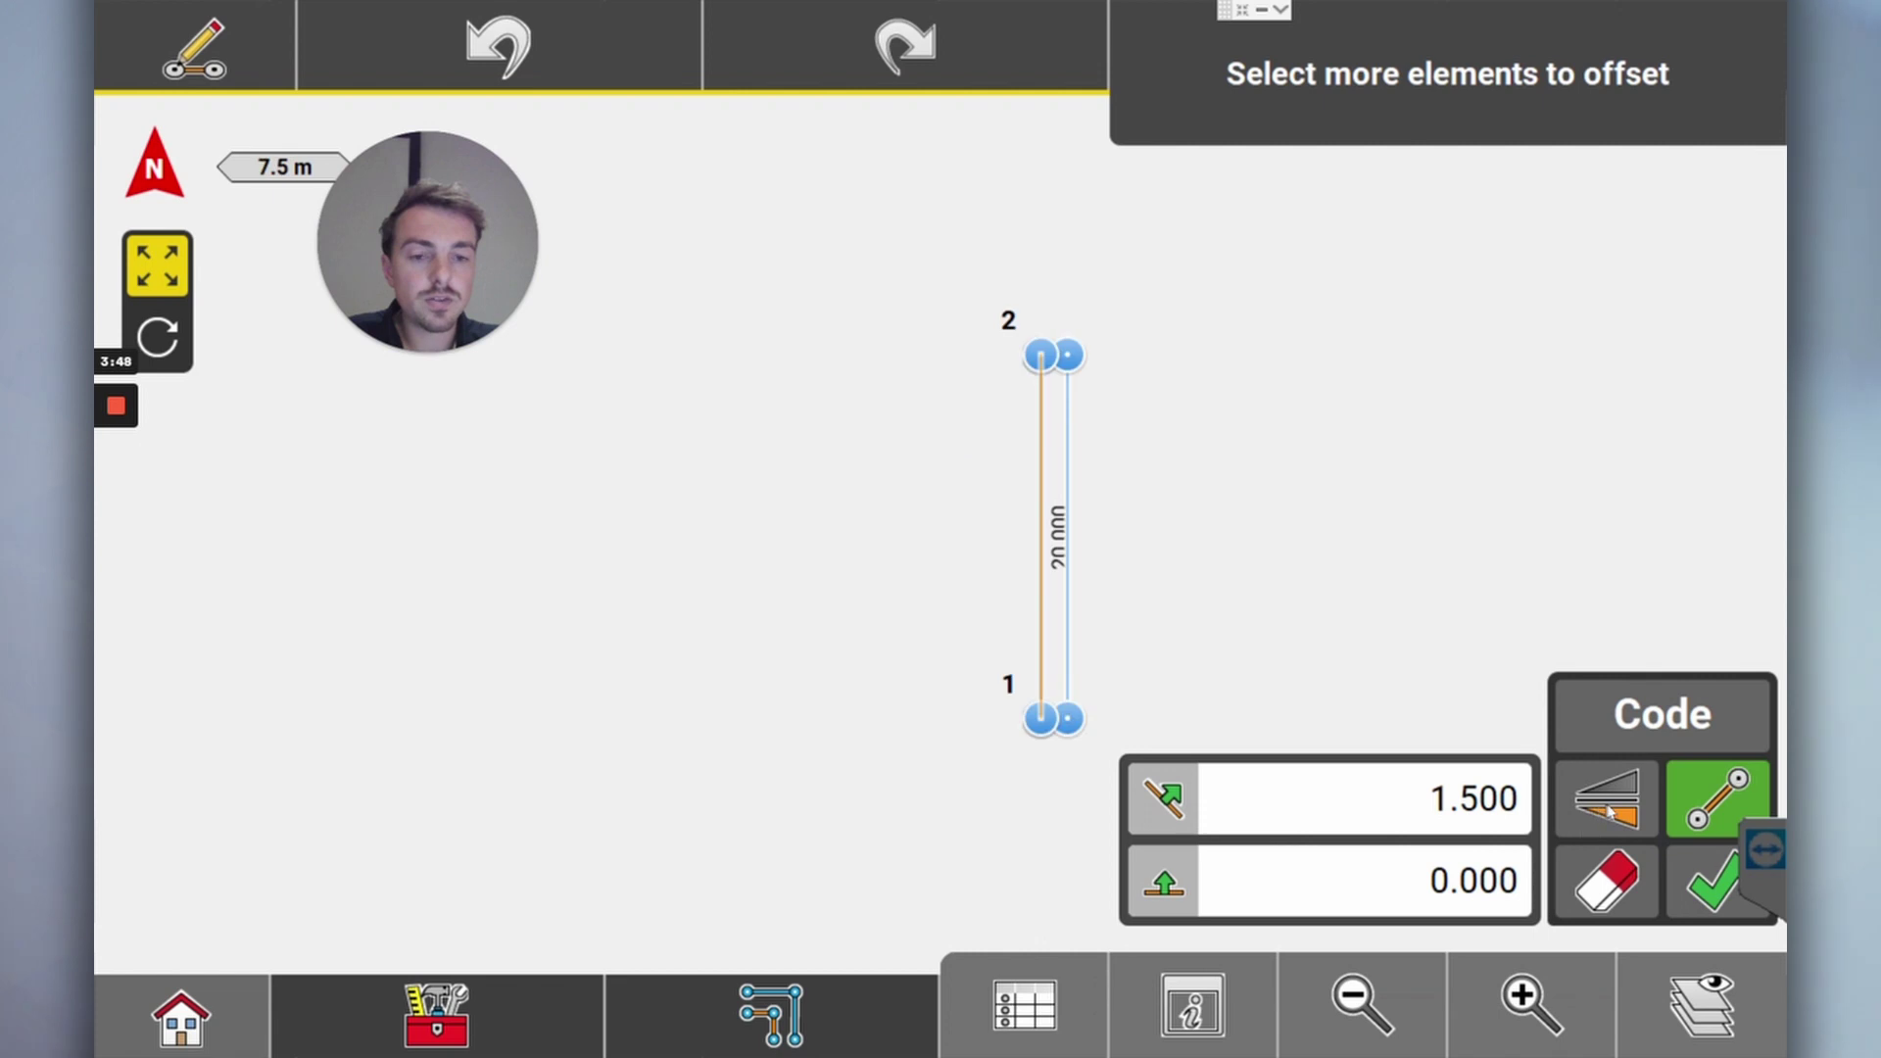
pyautogui.click(1617, 809)
pyautogui.click(1621, 811)
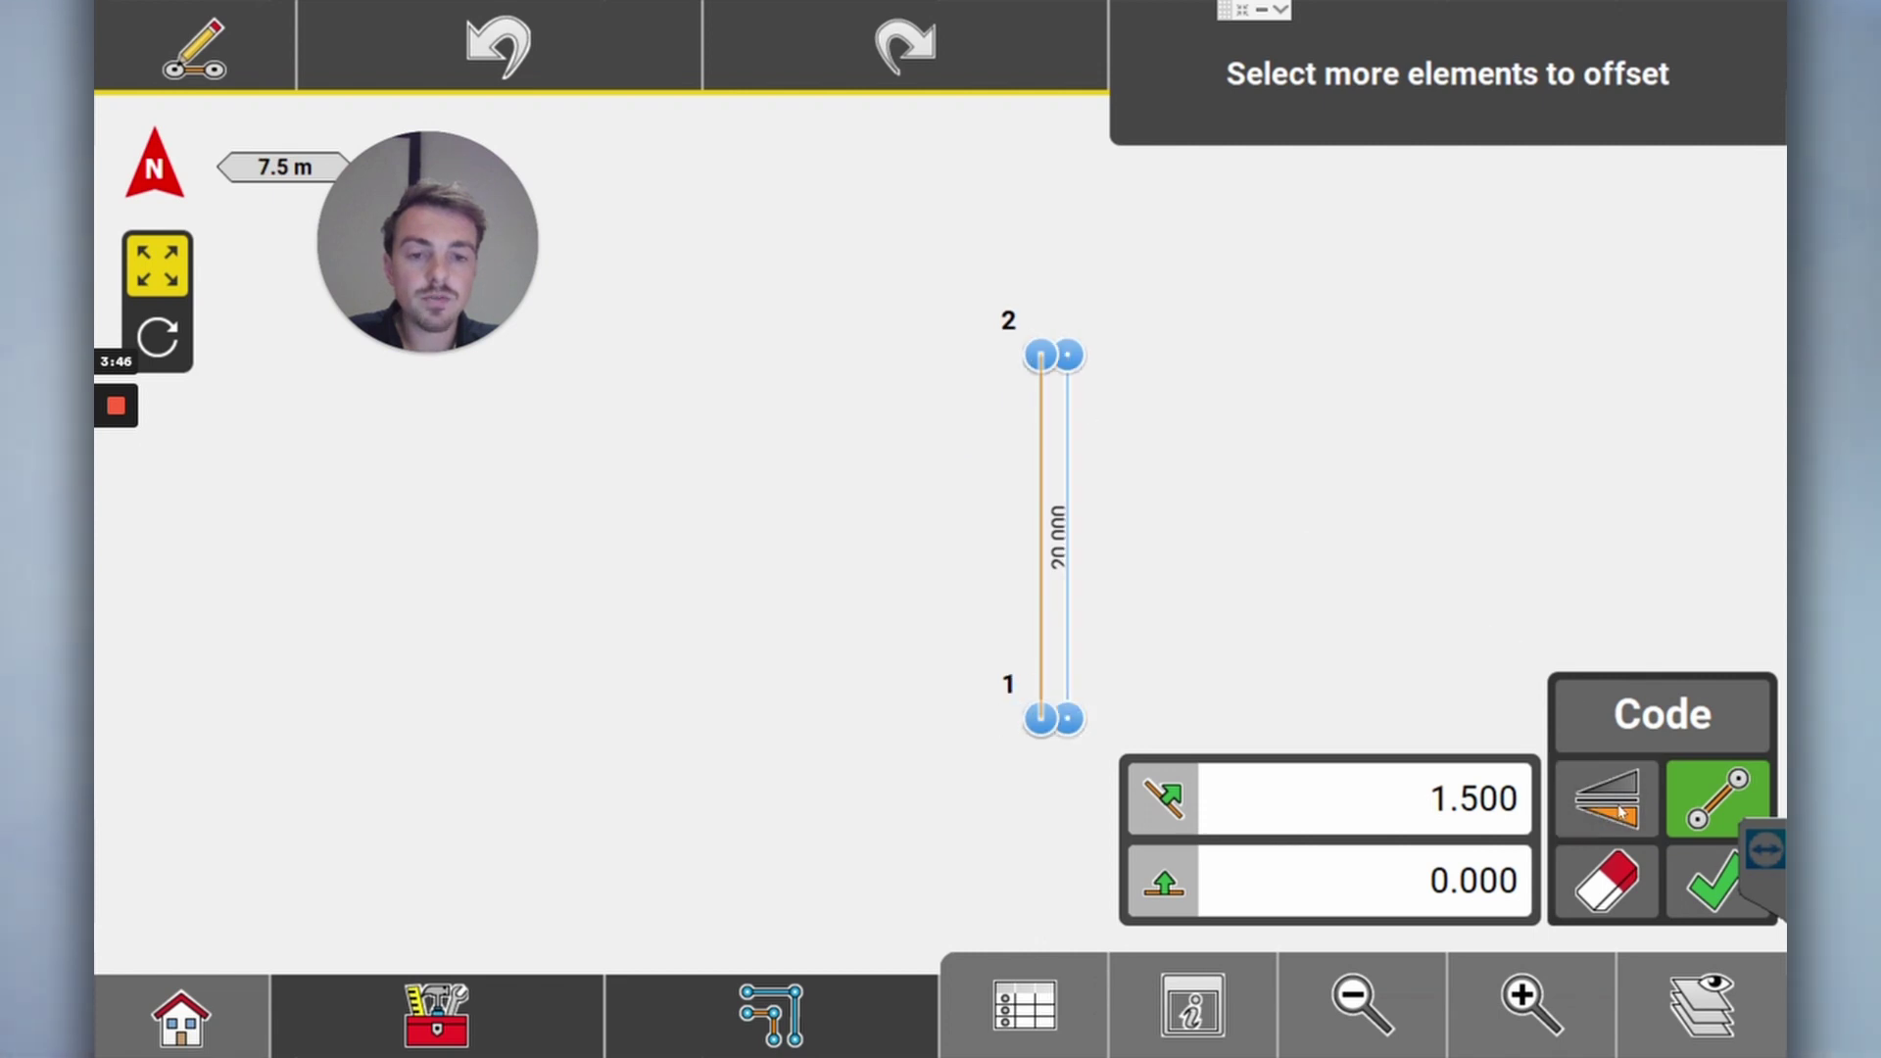
pyautogui.click(1621, 811)
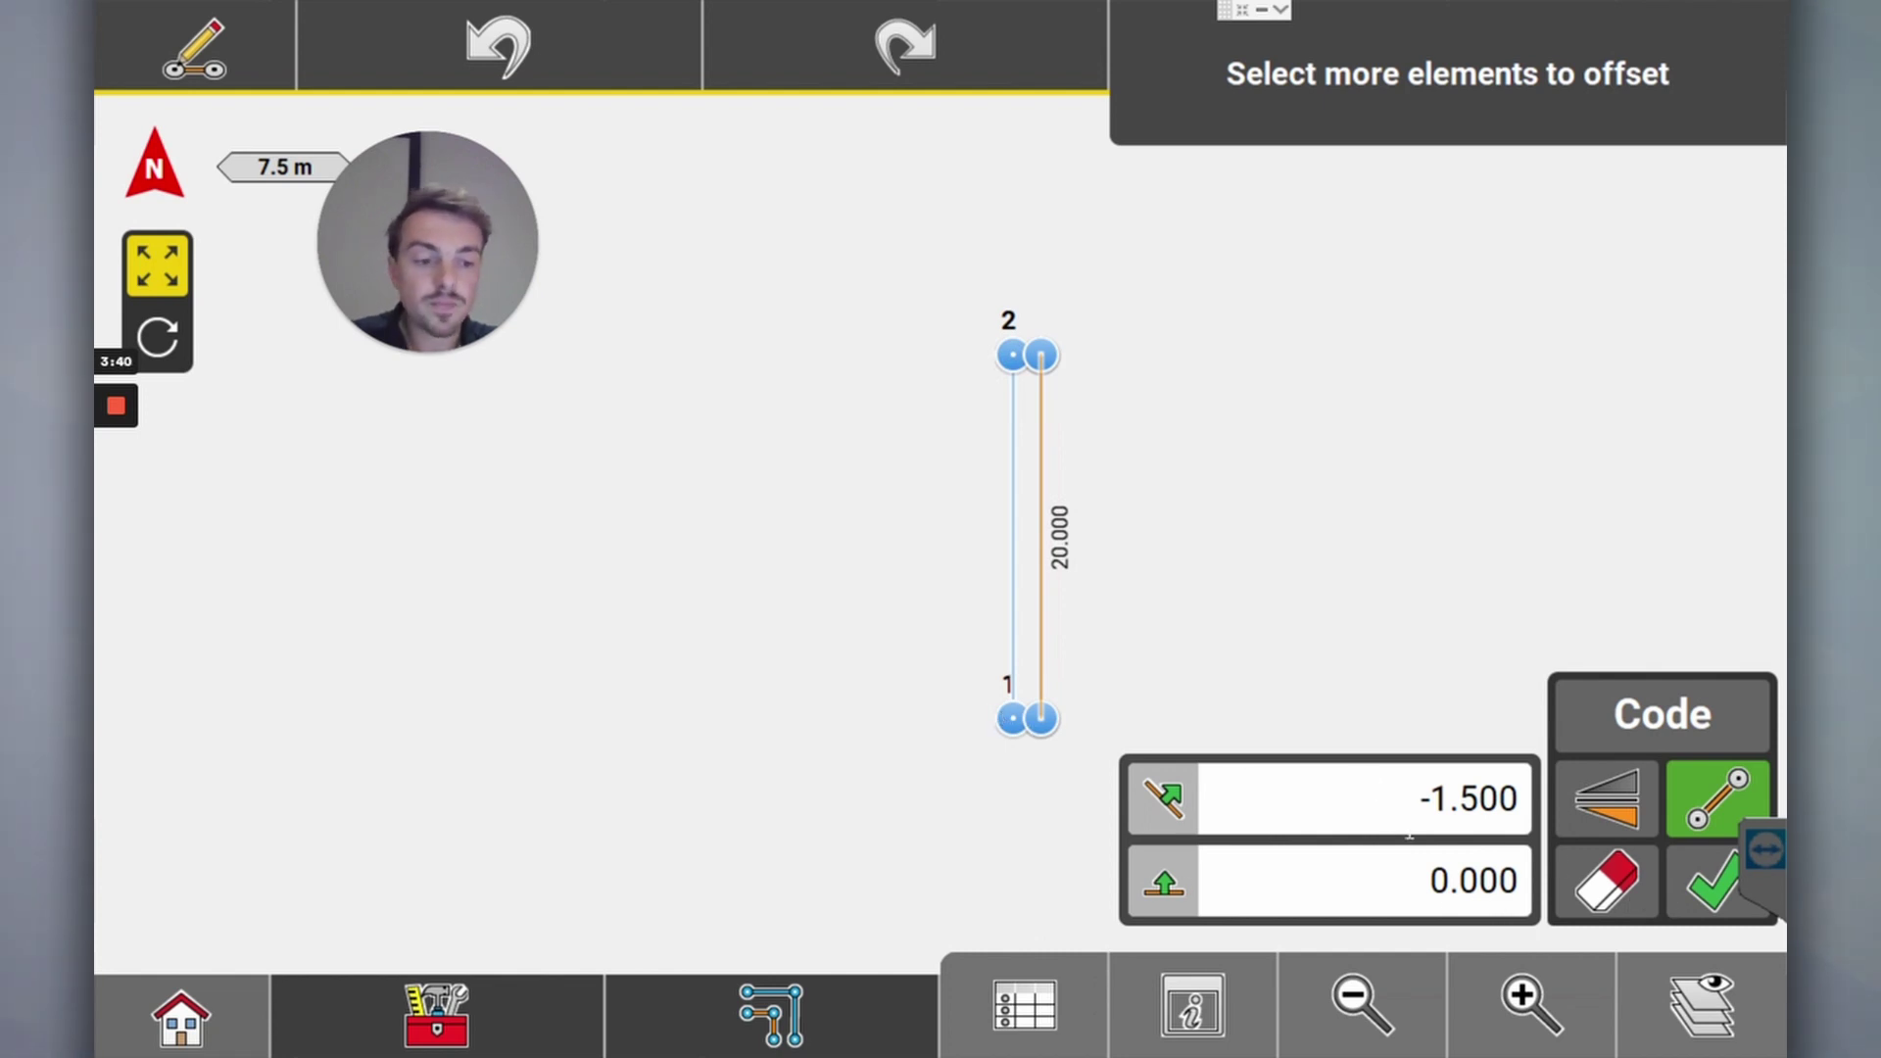
pyautogui.click(1714, 886)
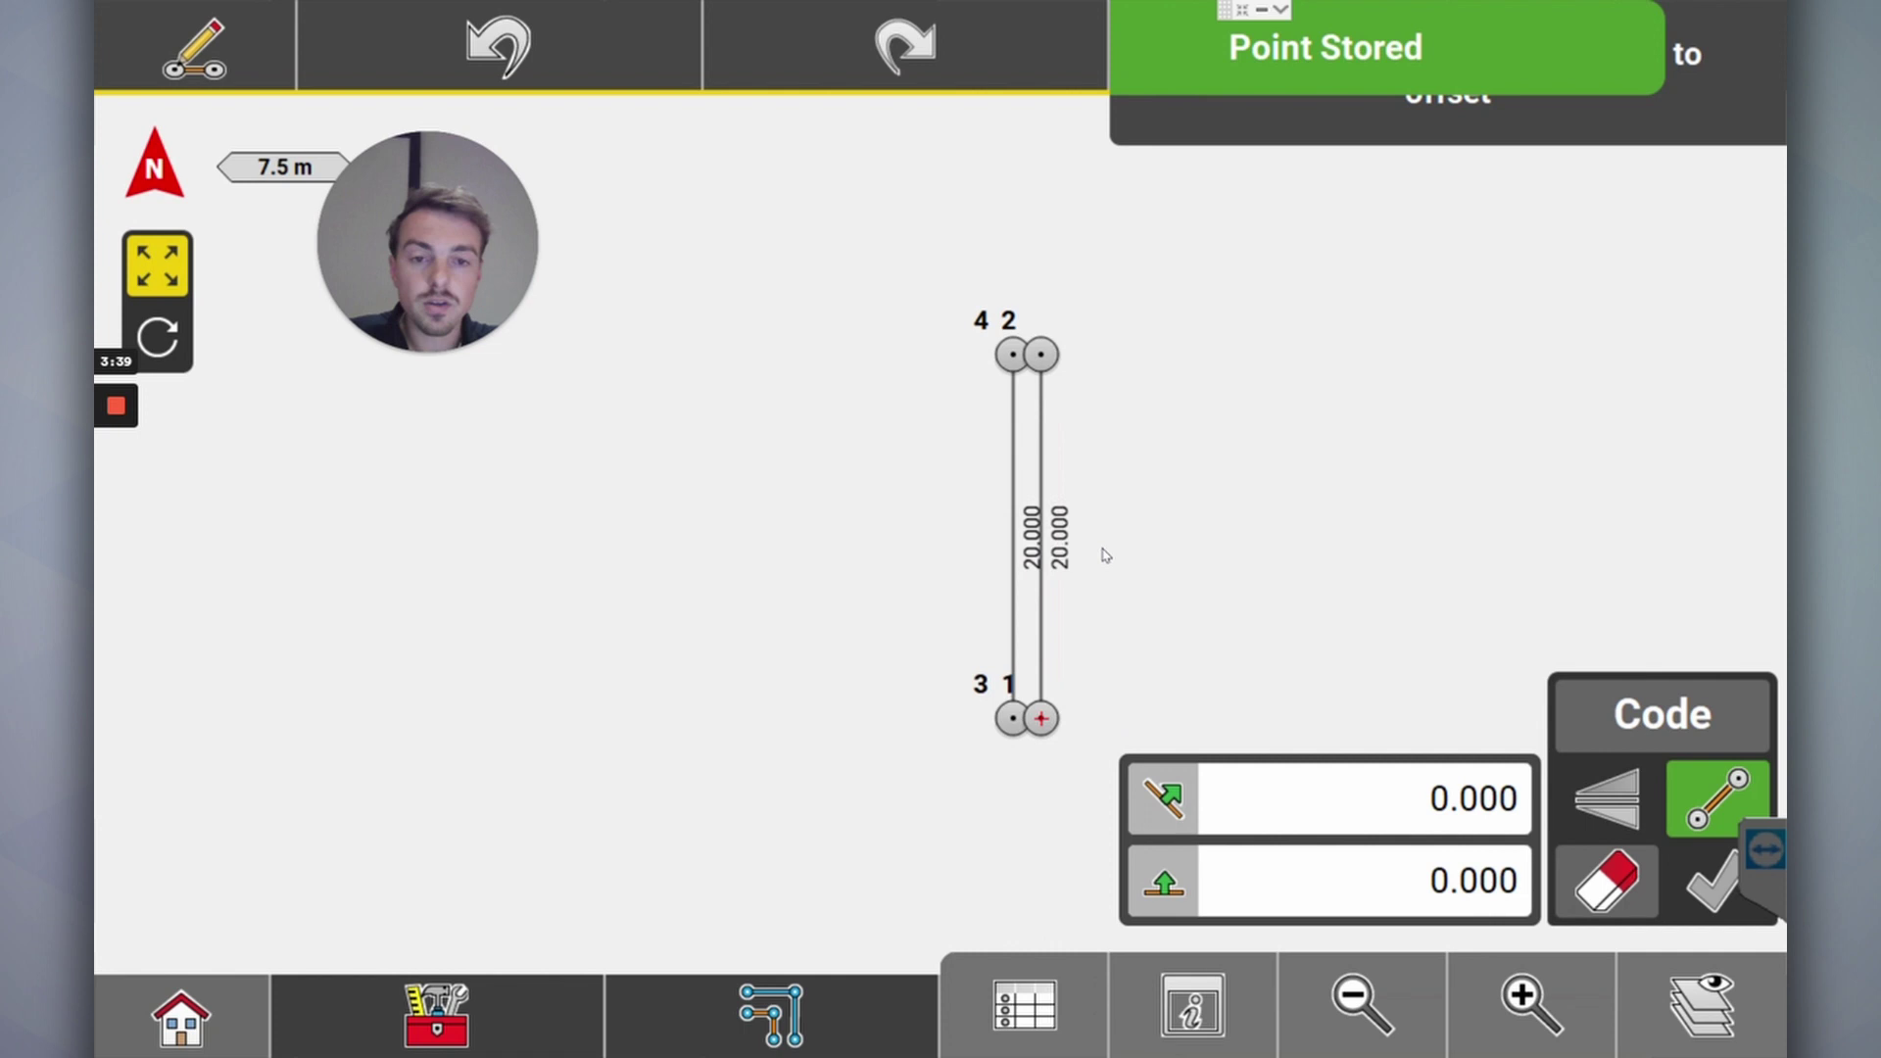
pyautogui.click(1567, 1014)
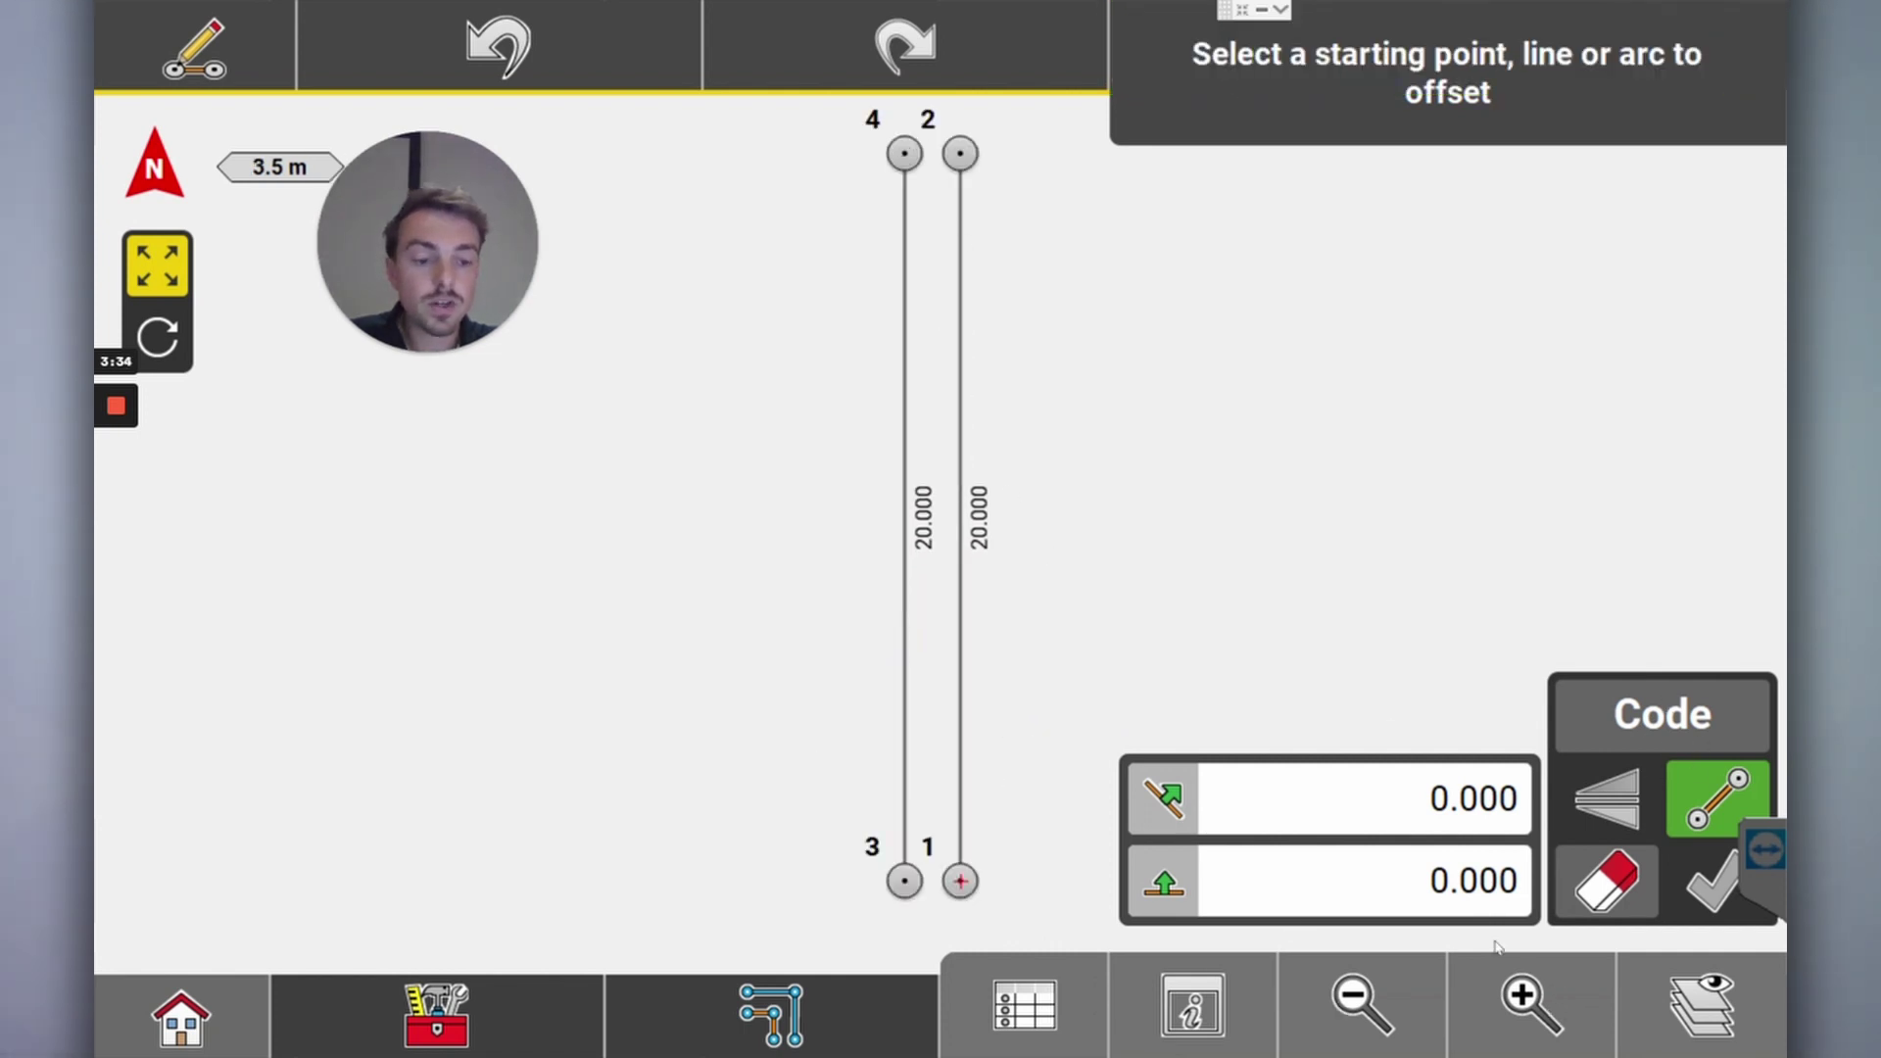
# Undo the 1.5 m offset line 3–4
pyautogui.click(446, 1024)
pyautogui.click(507, 987)
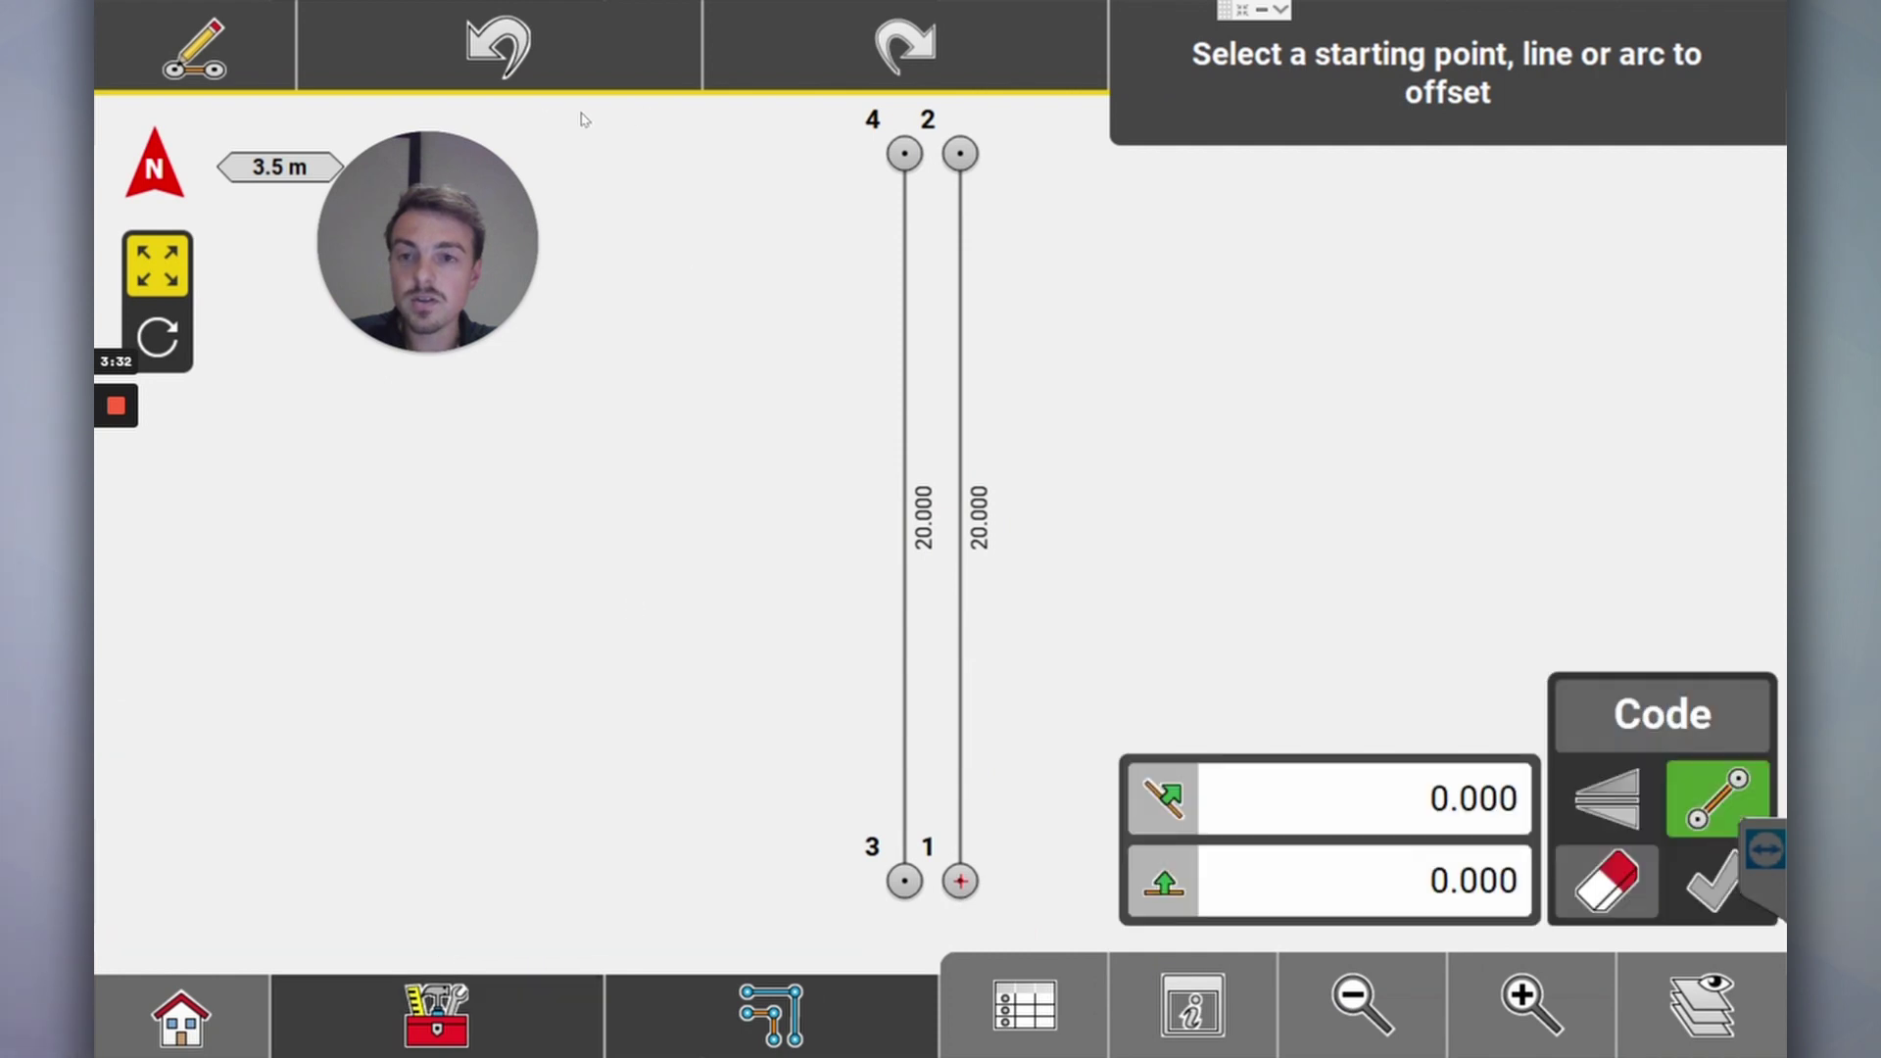
pyautogui.click(515, 61)
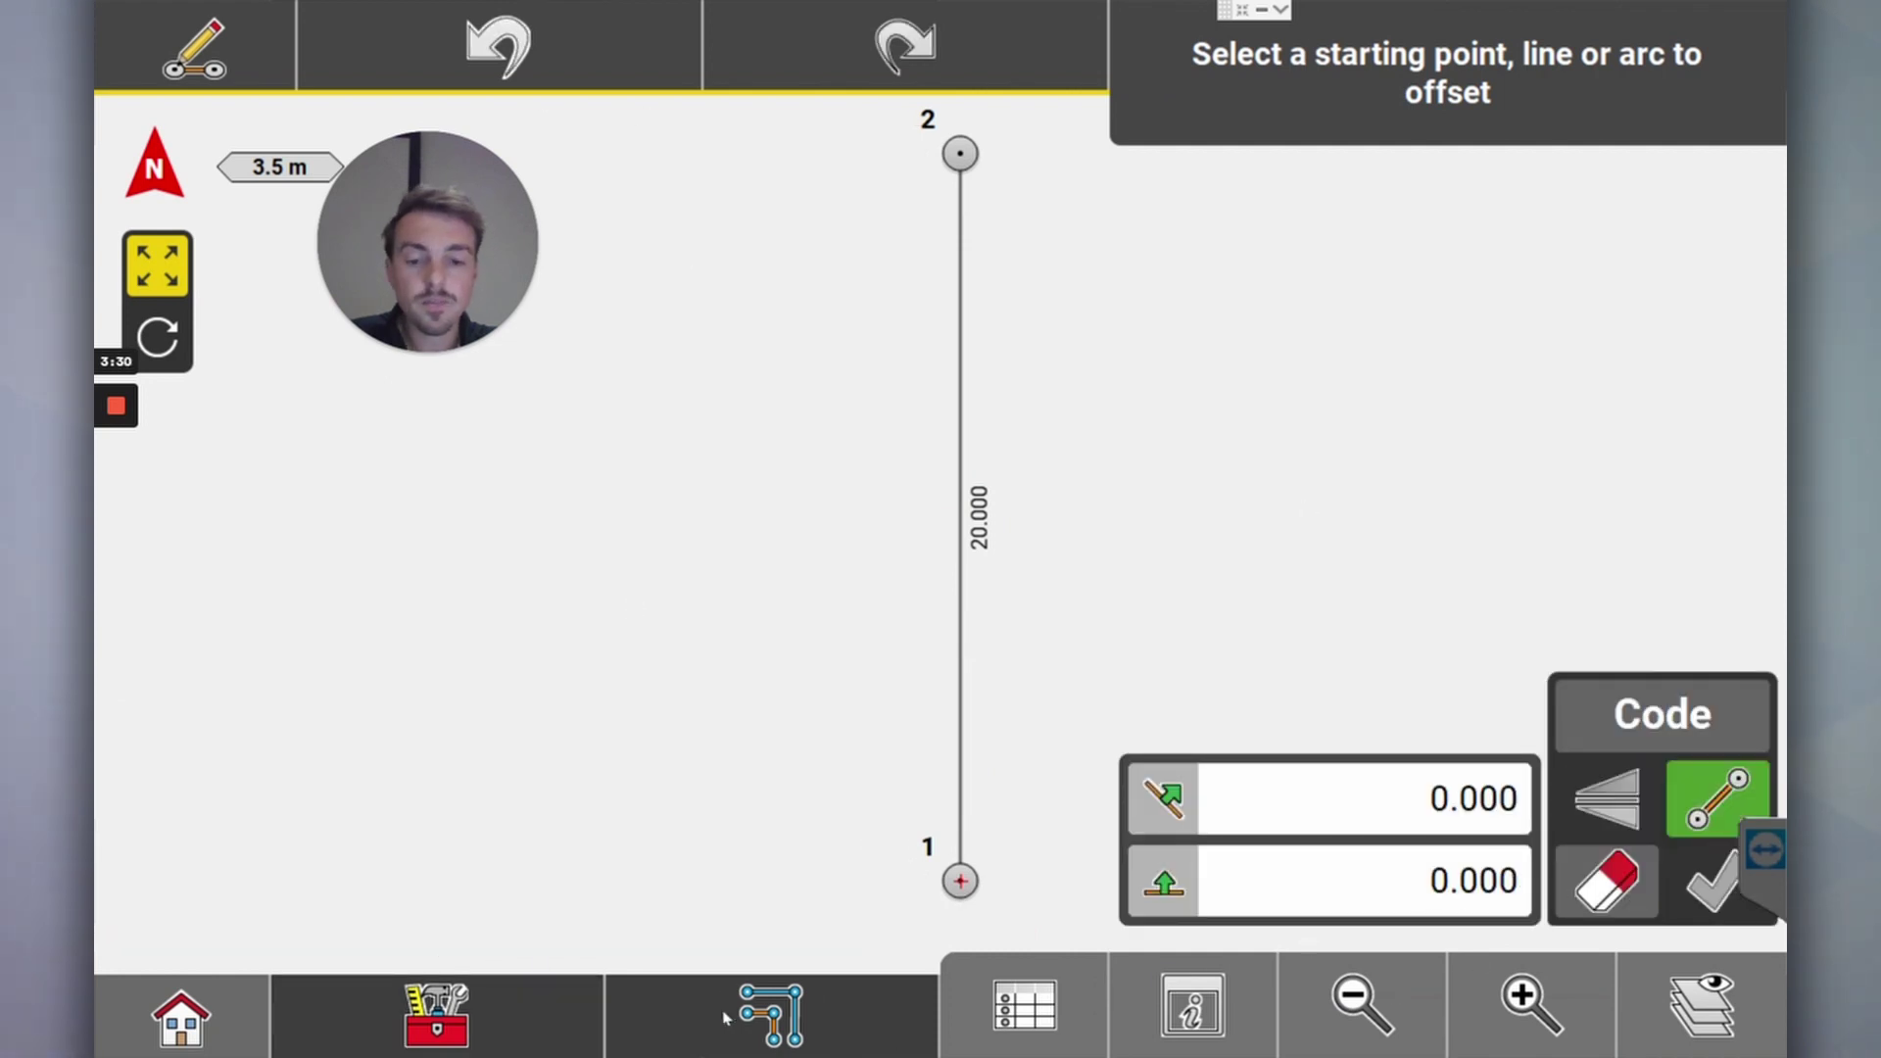
pyautogui.click(771, 1014)
pyautogui.click(797, 682)
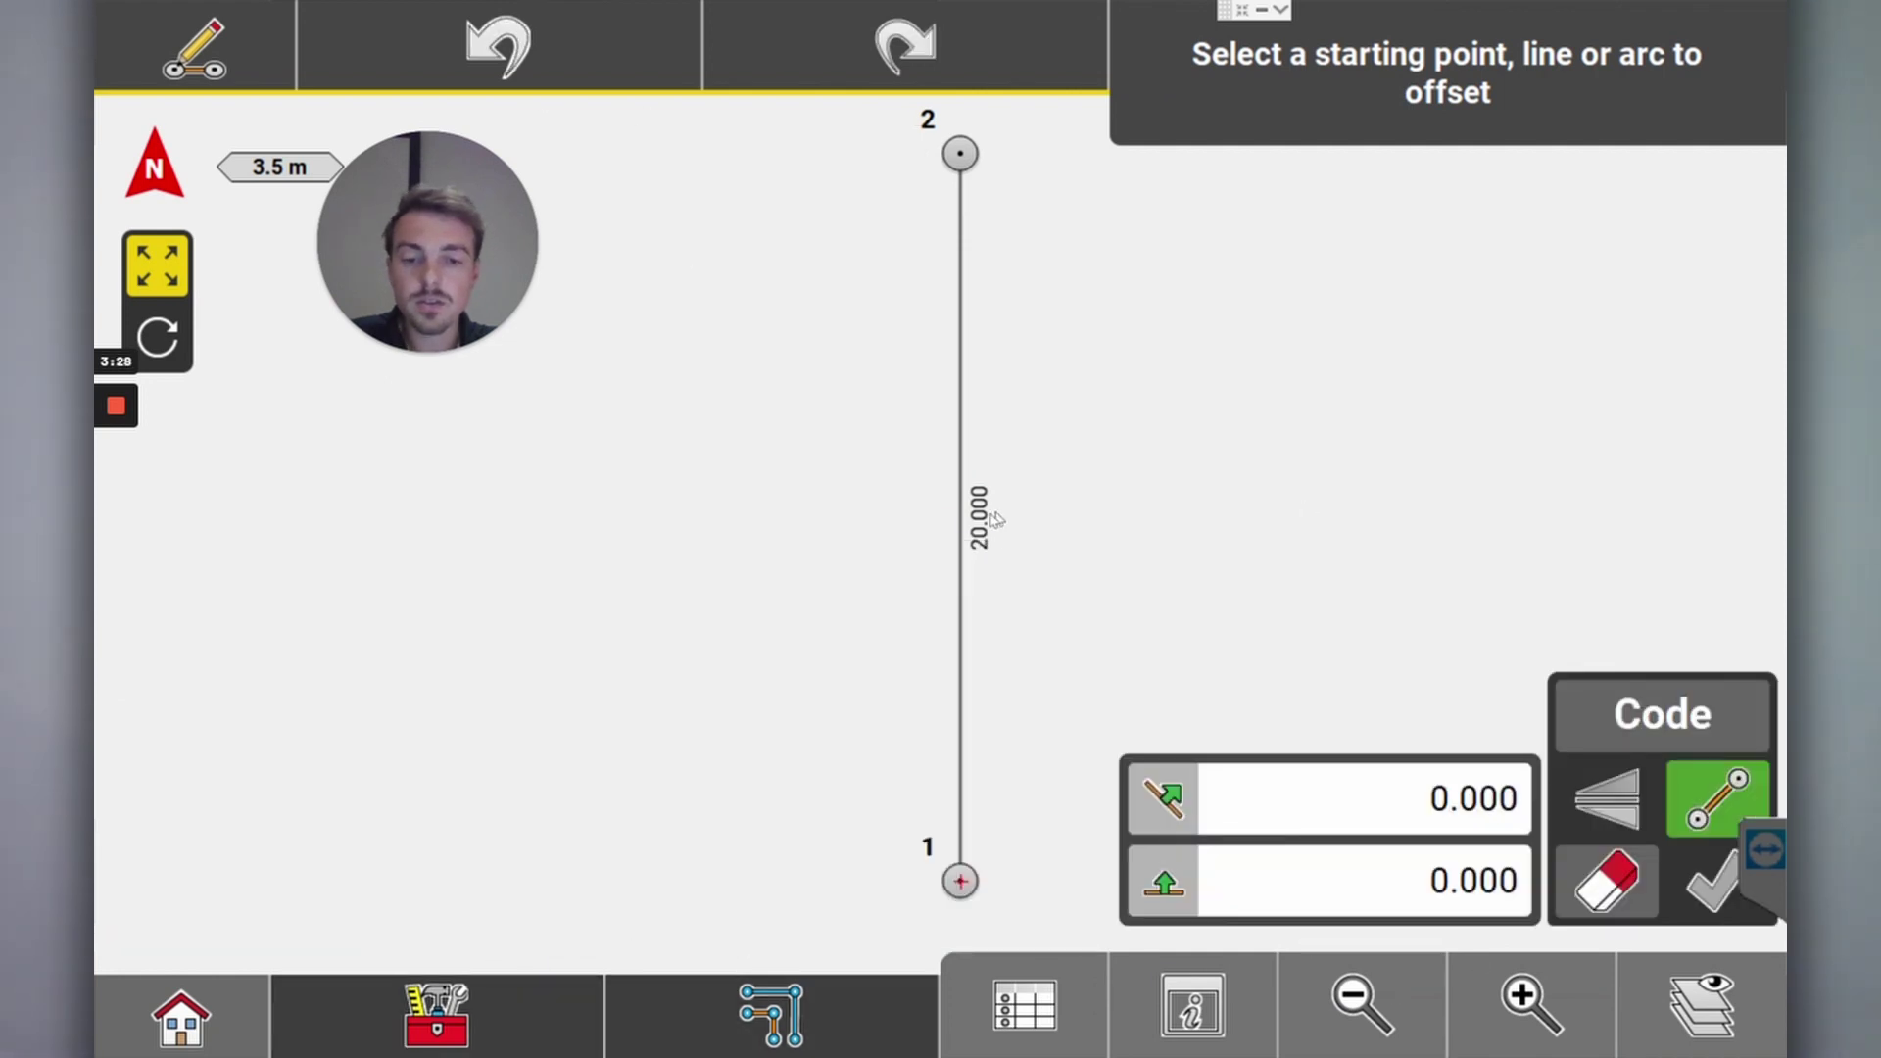
# Set up a 2 m offset of line 1–2 on the west side
pyautogui.click(960, 522)
pyautogui.click(1362, 799)
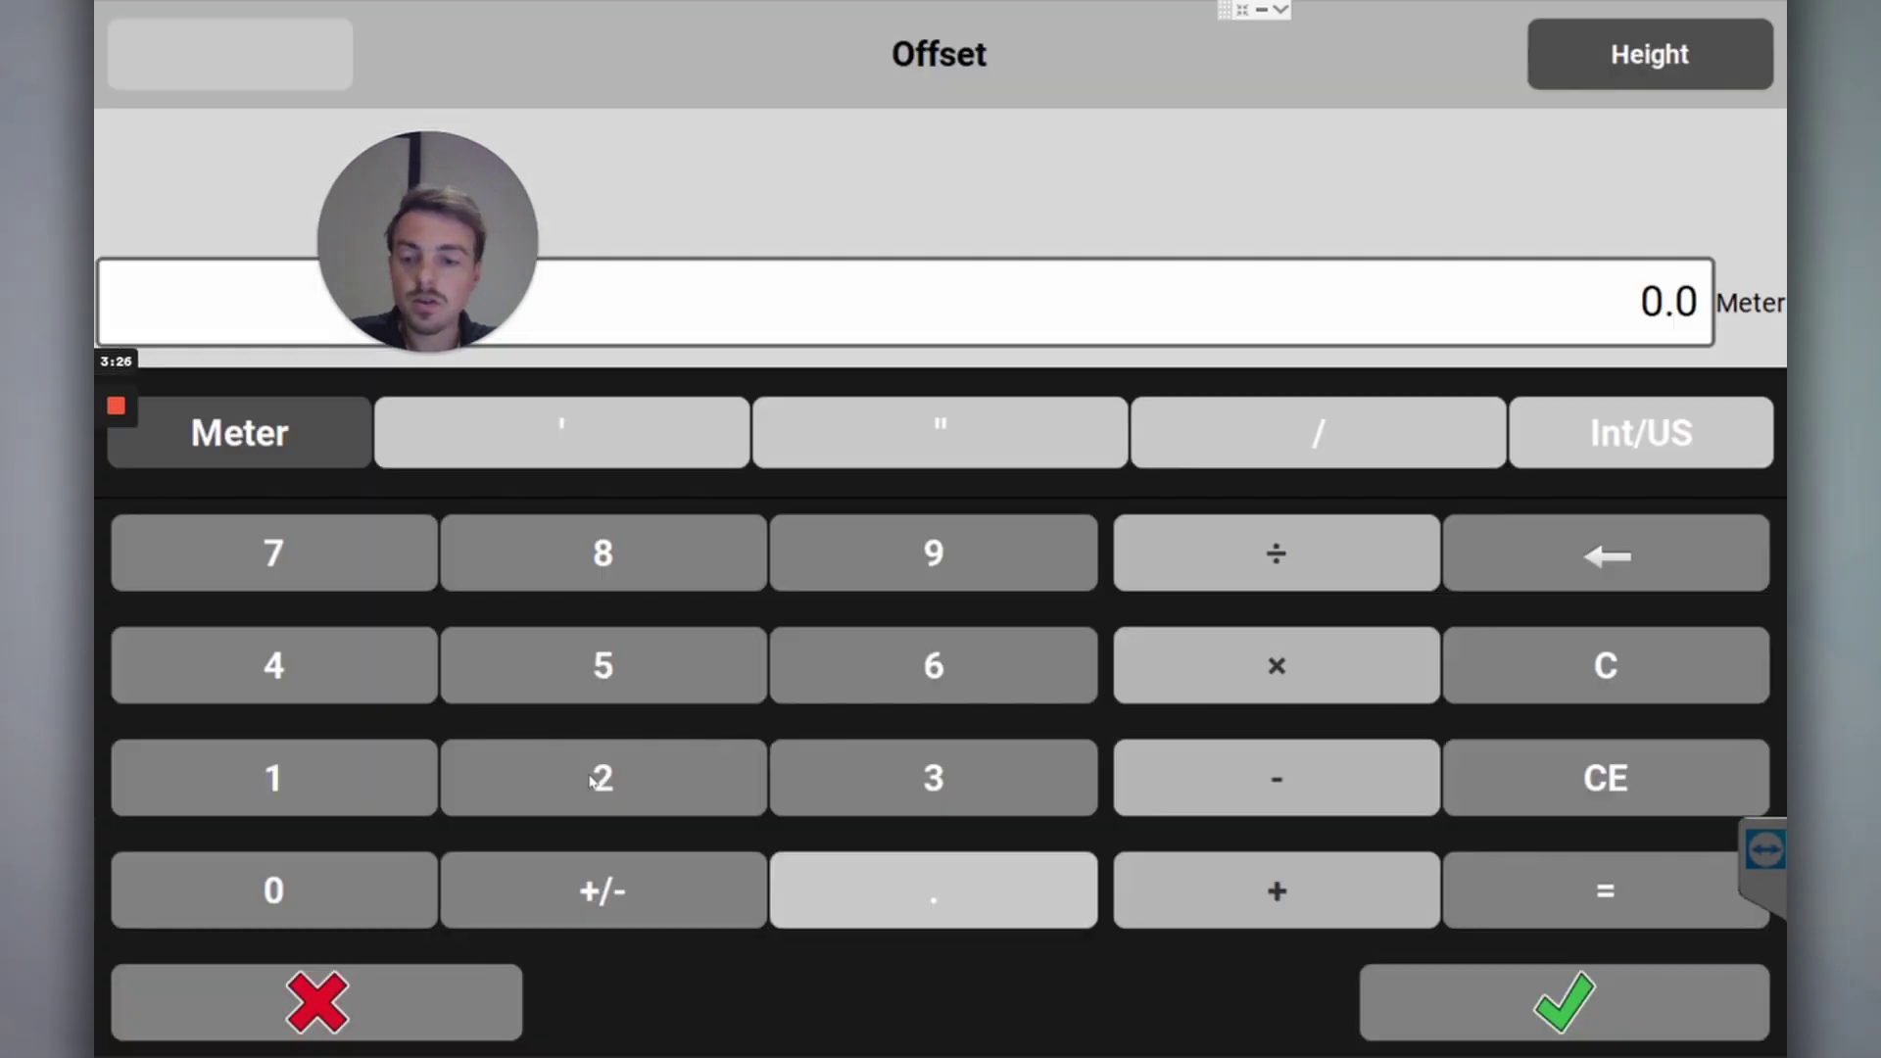
pyautogui.click(588, 779)
pyautogui.click(1565, 1001)
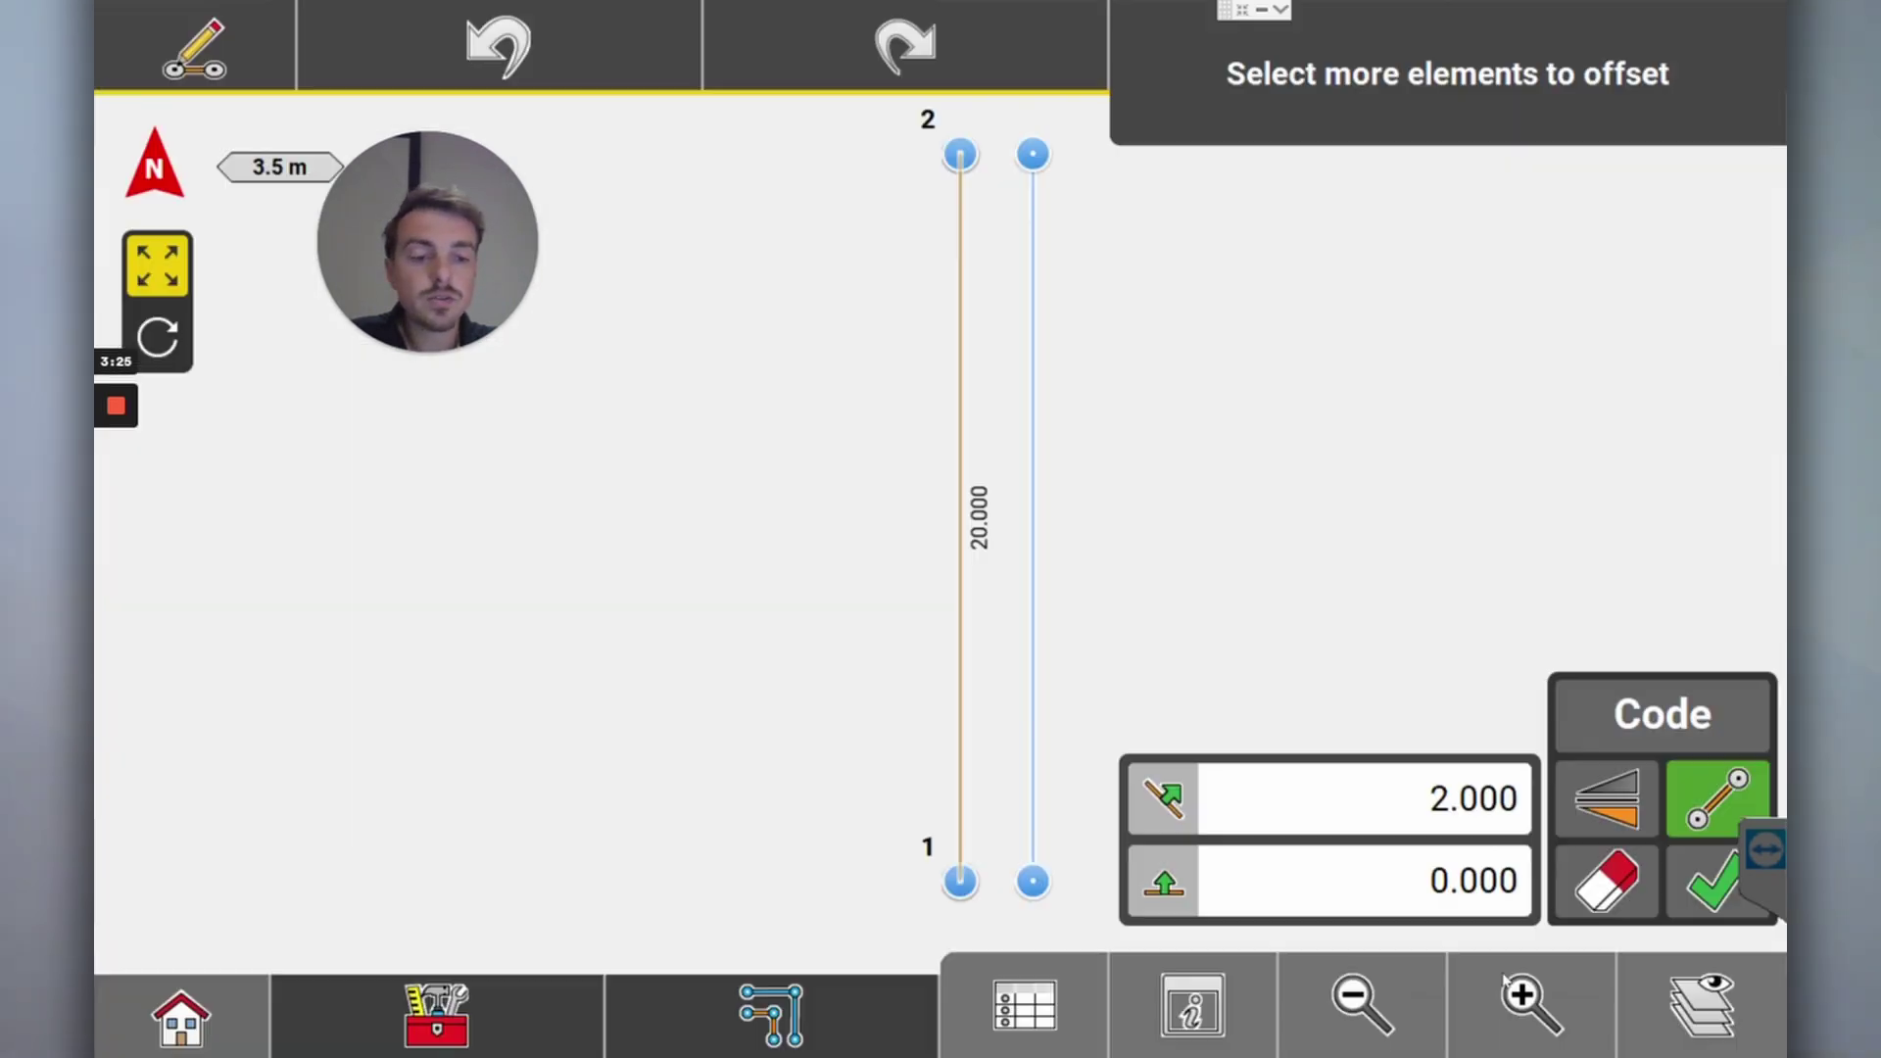
pyautogui.click(1634, 803)
pyautogui.click(1634, 803)
pyautogui.click(1634, 804)
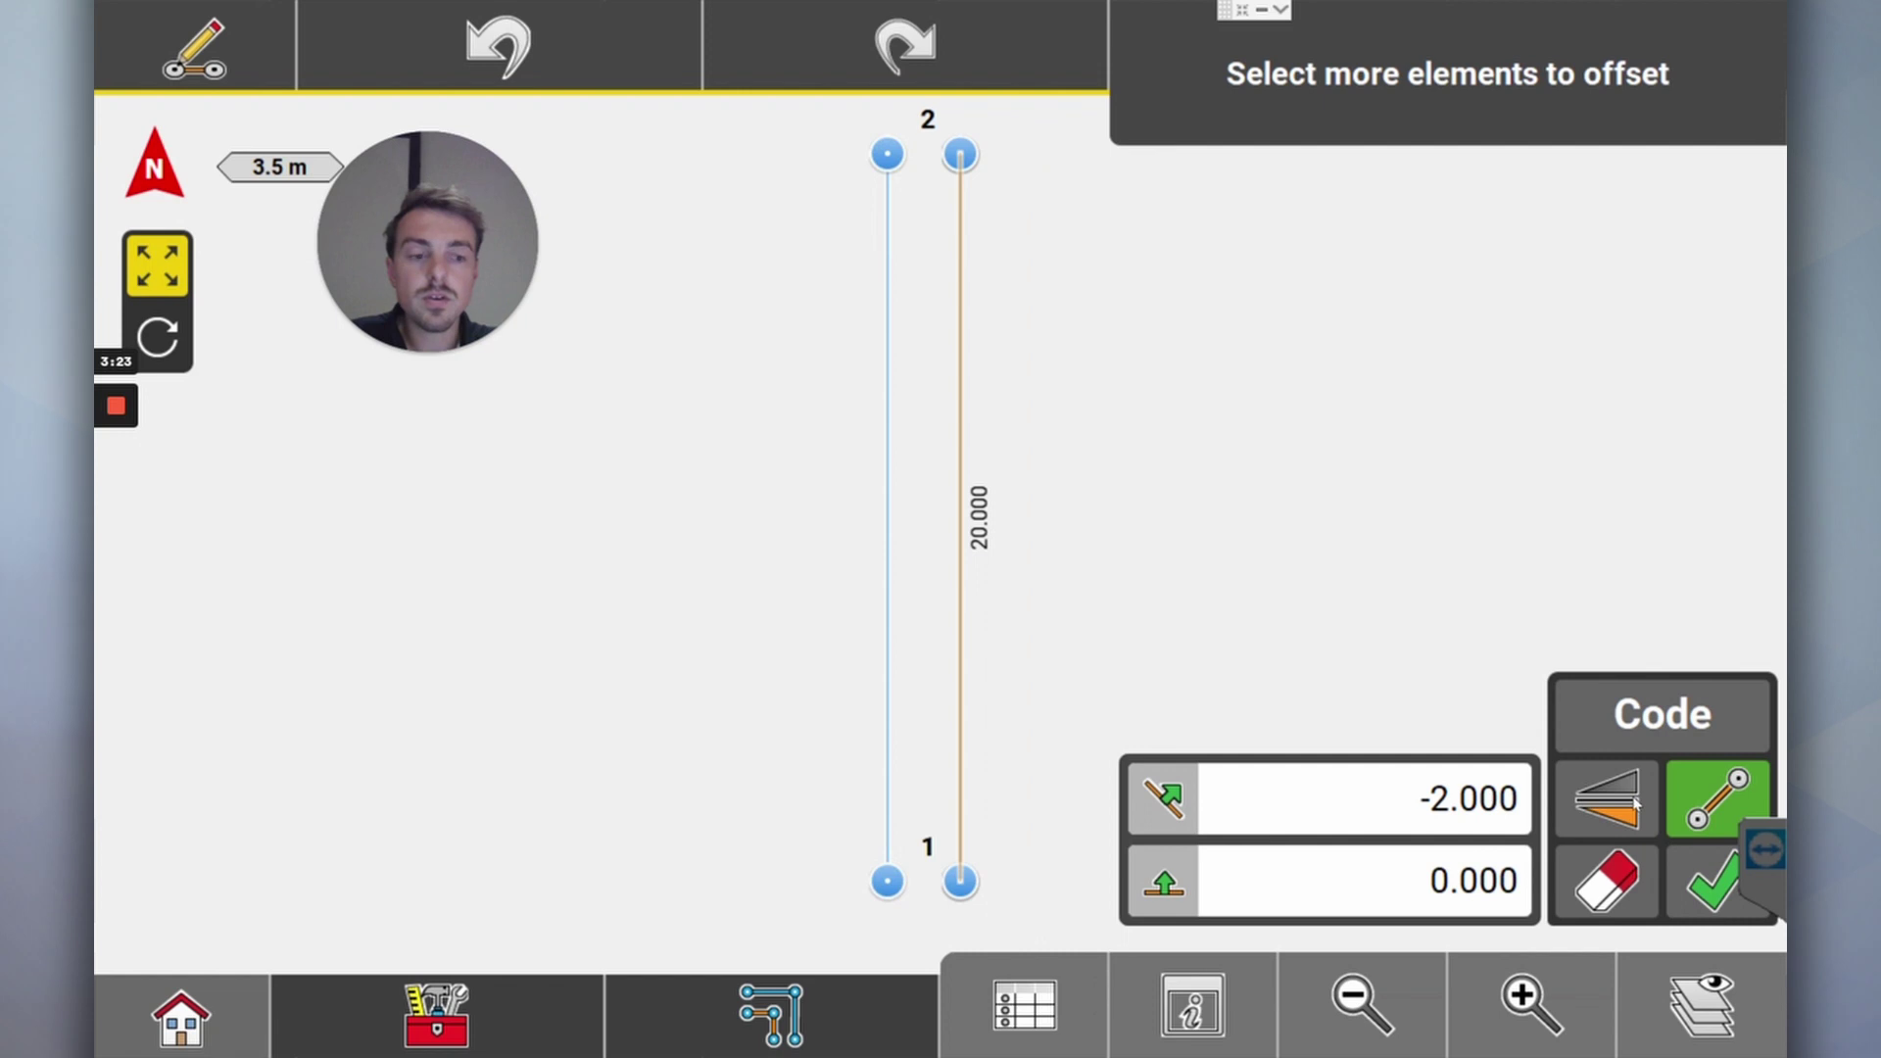
# Create and save a new point code named 'New Wall'
pyautogui.click(1664, 723)
pyautogui.click(517, 1014)
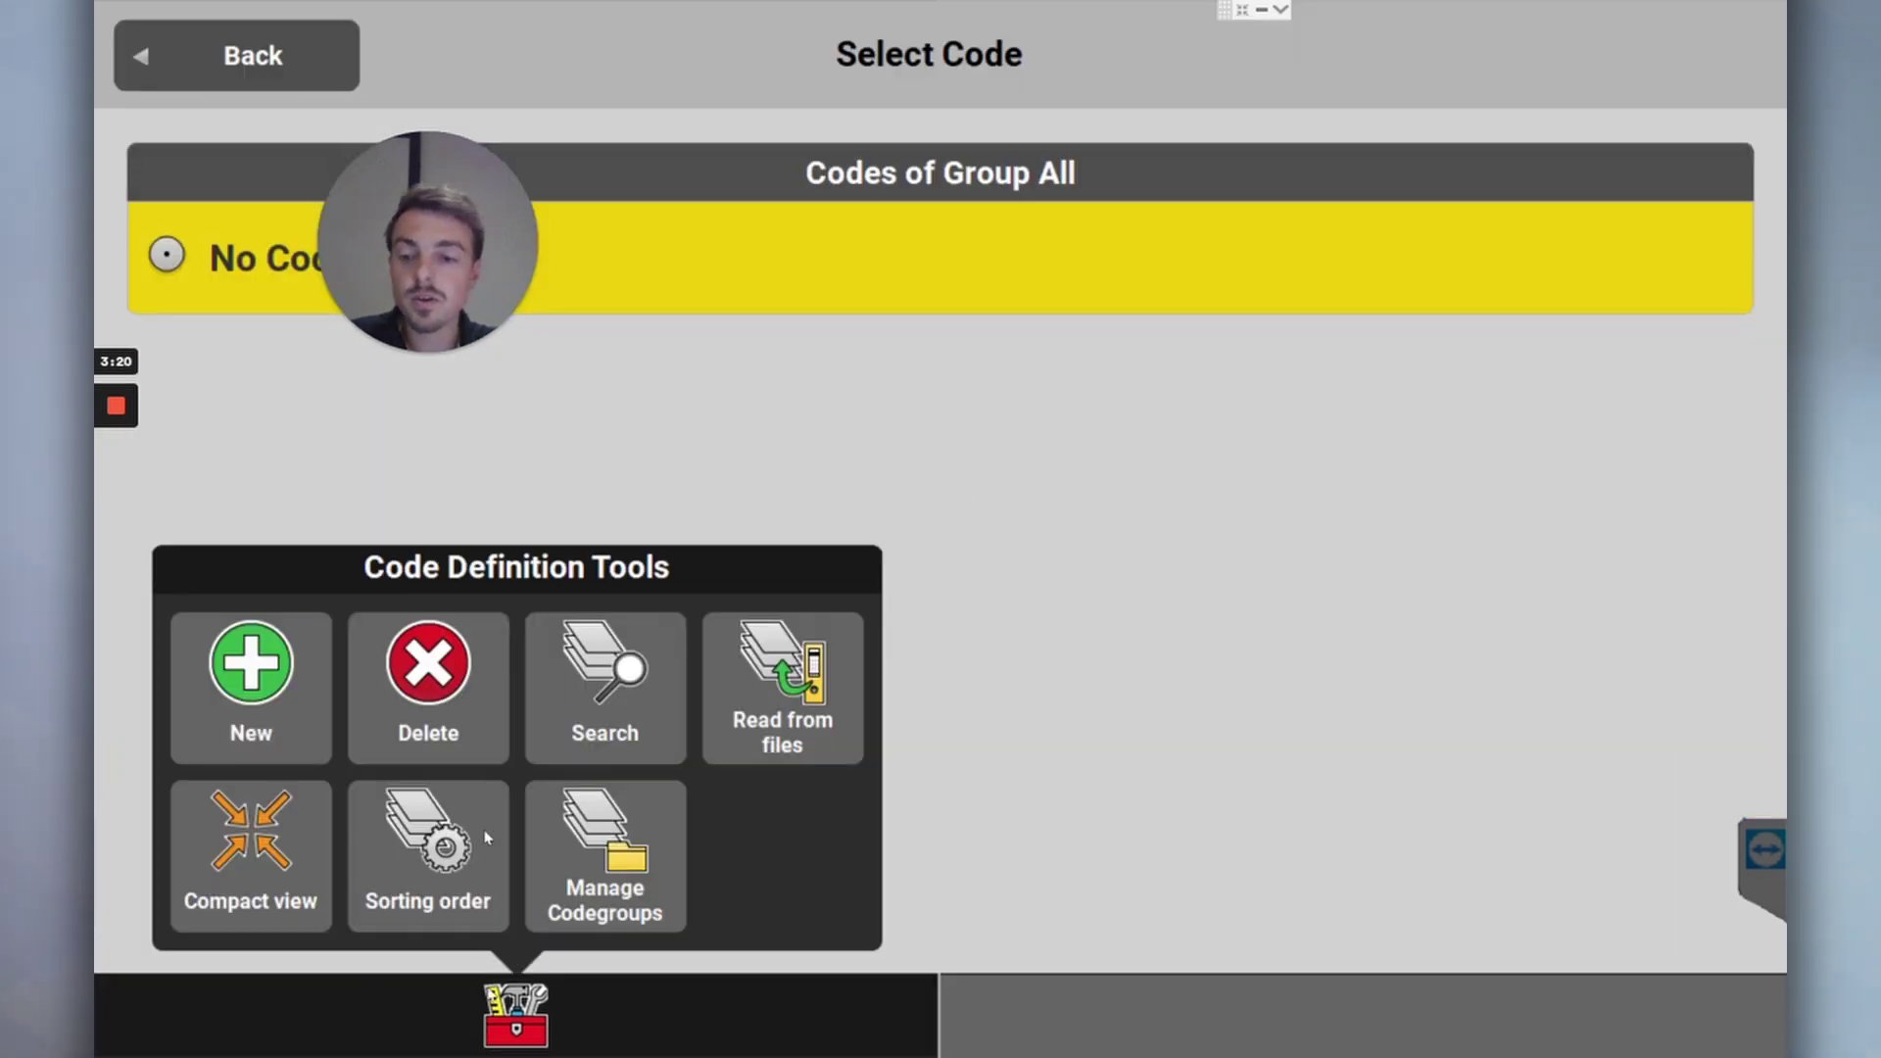
pyautogui.click(251, 676)
pyautogui.click(1201, 217)
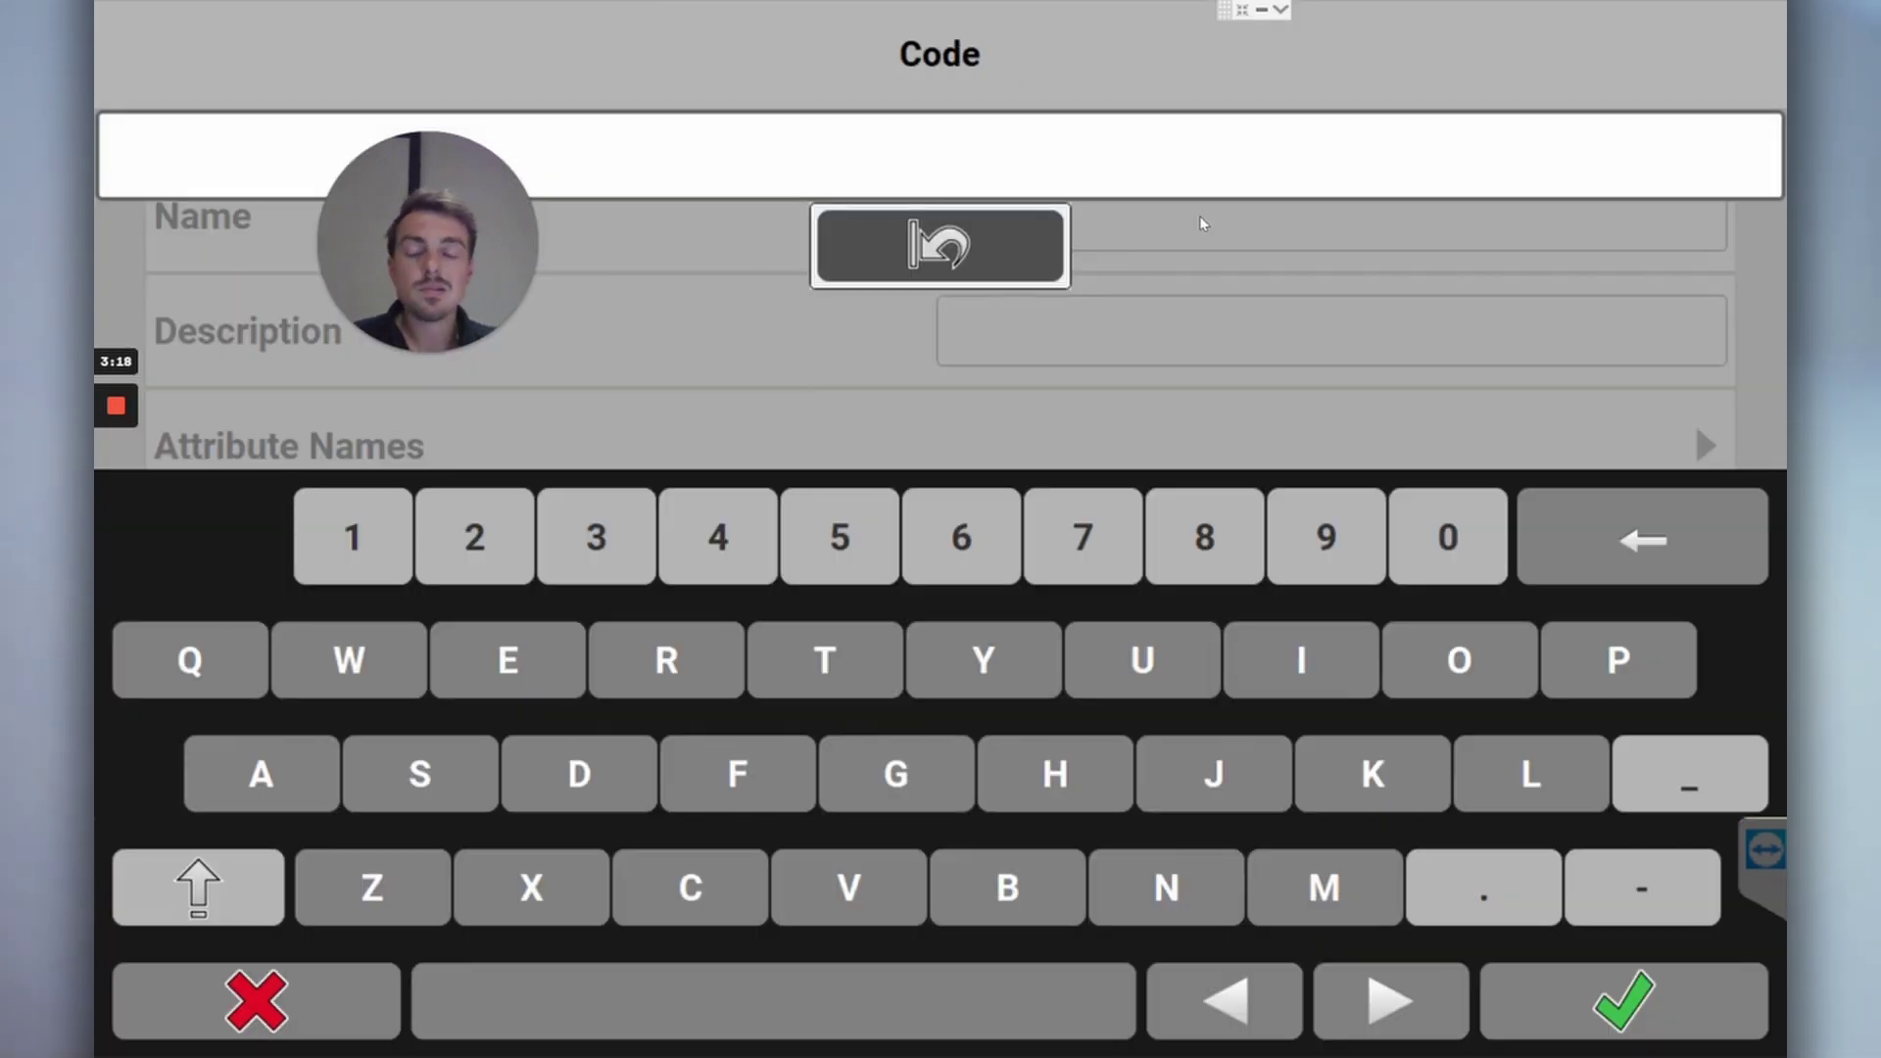
pyautogui.write('New')
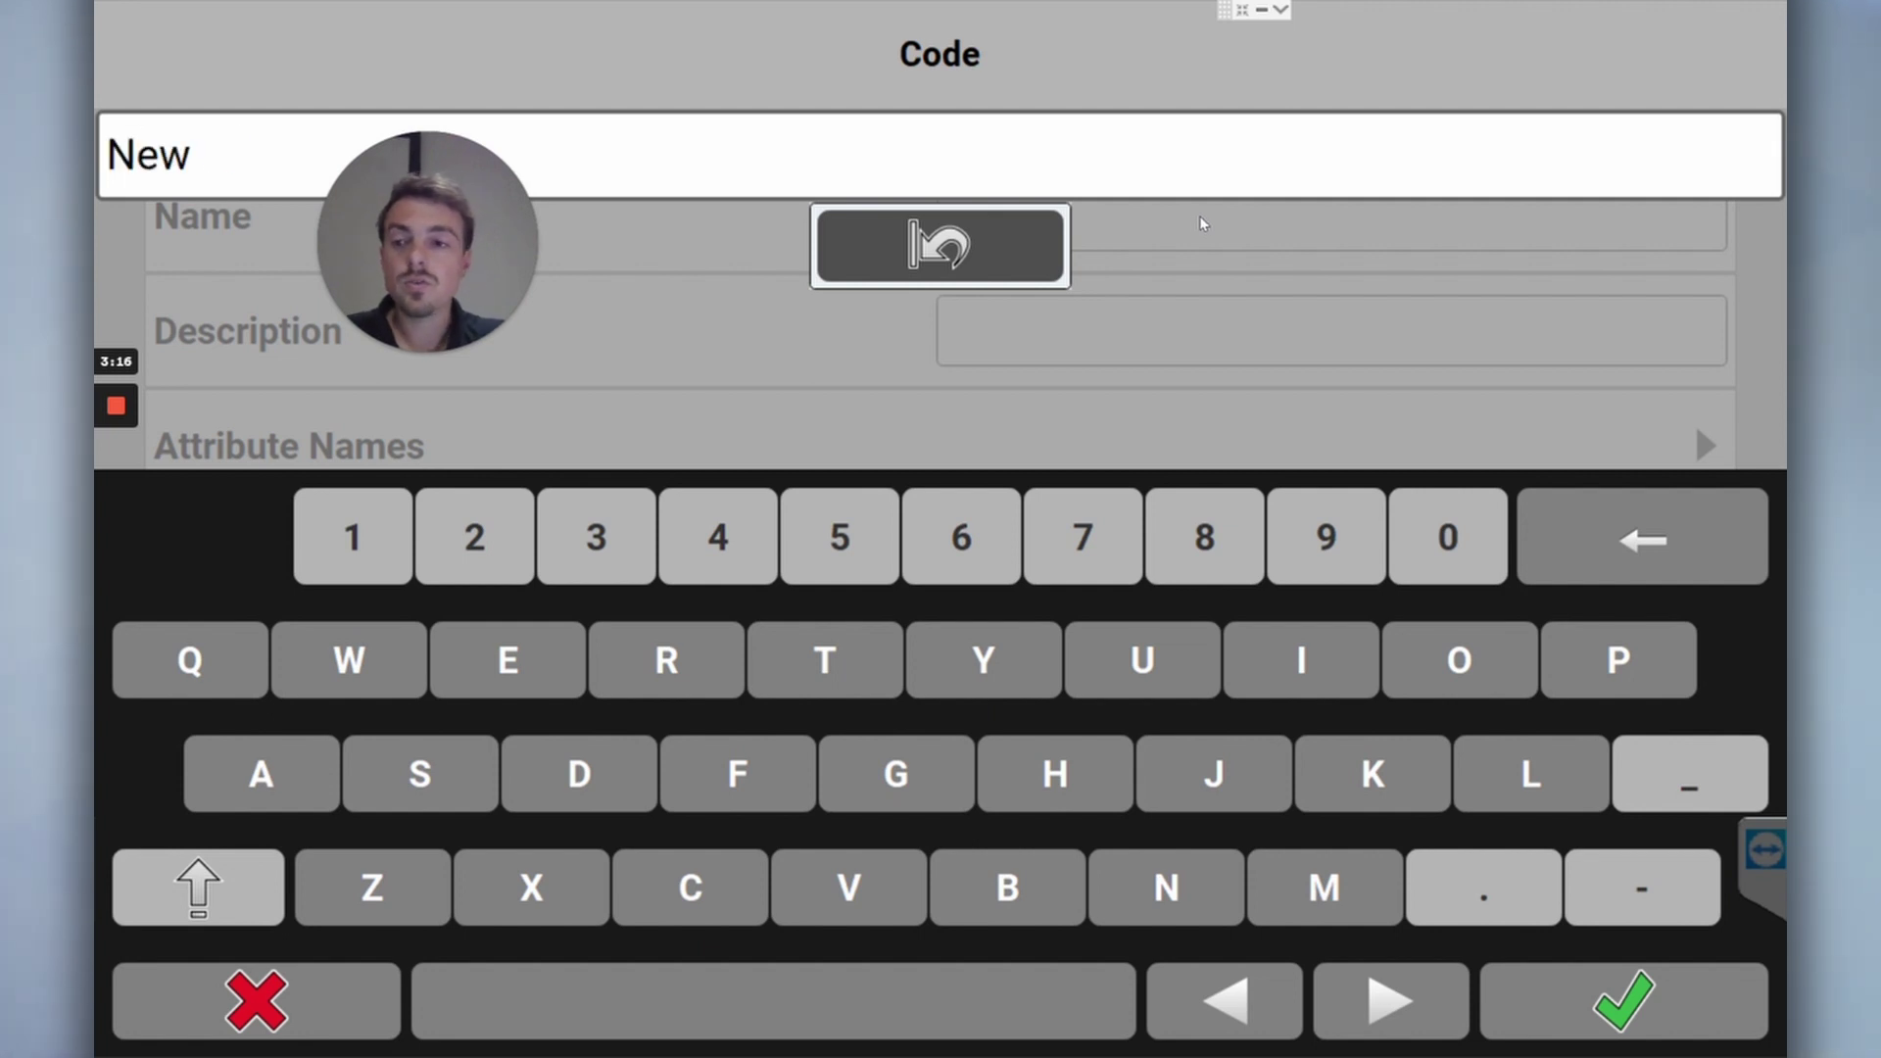
pyautogui.write(' Wall')
pyautogui.click(1665, 997)
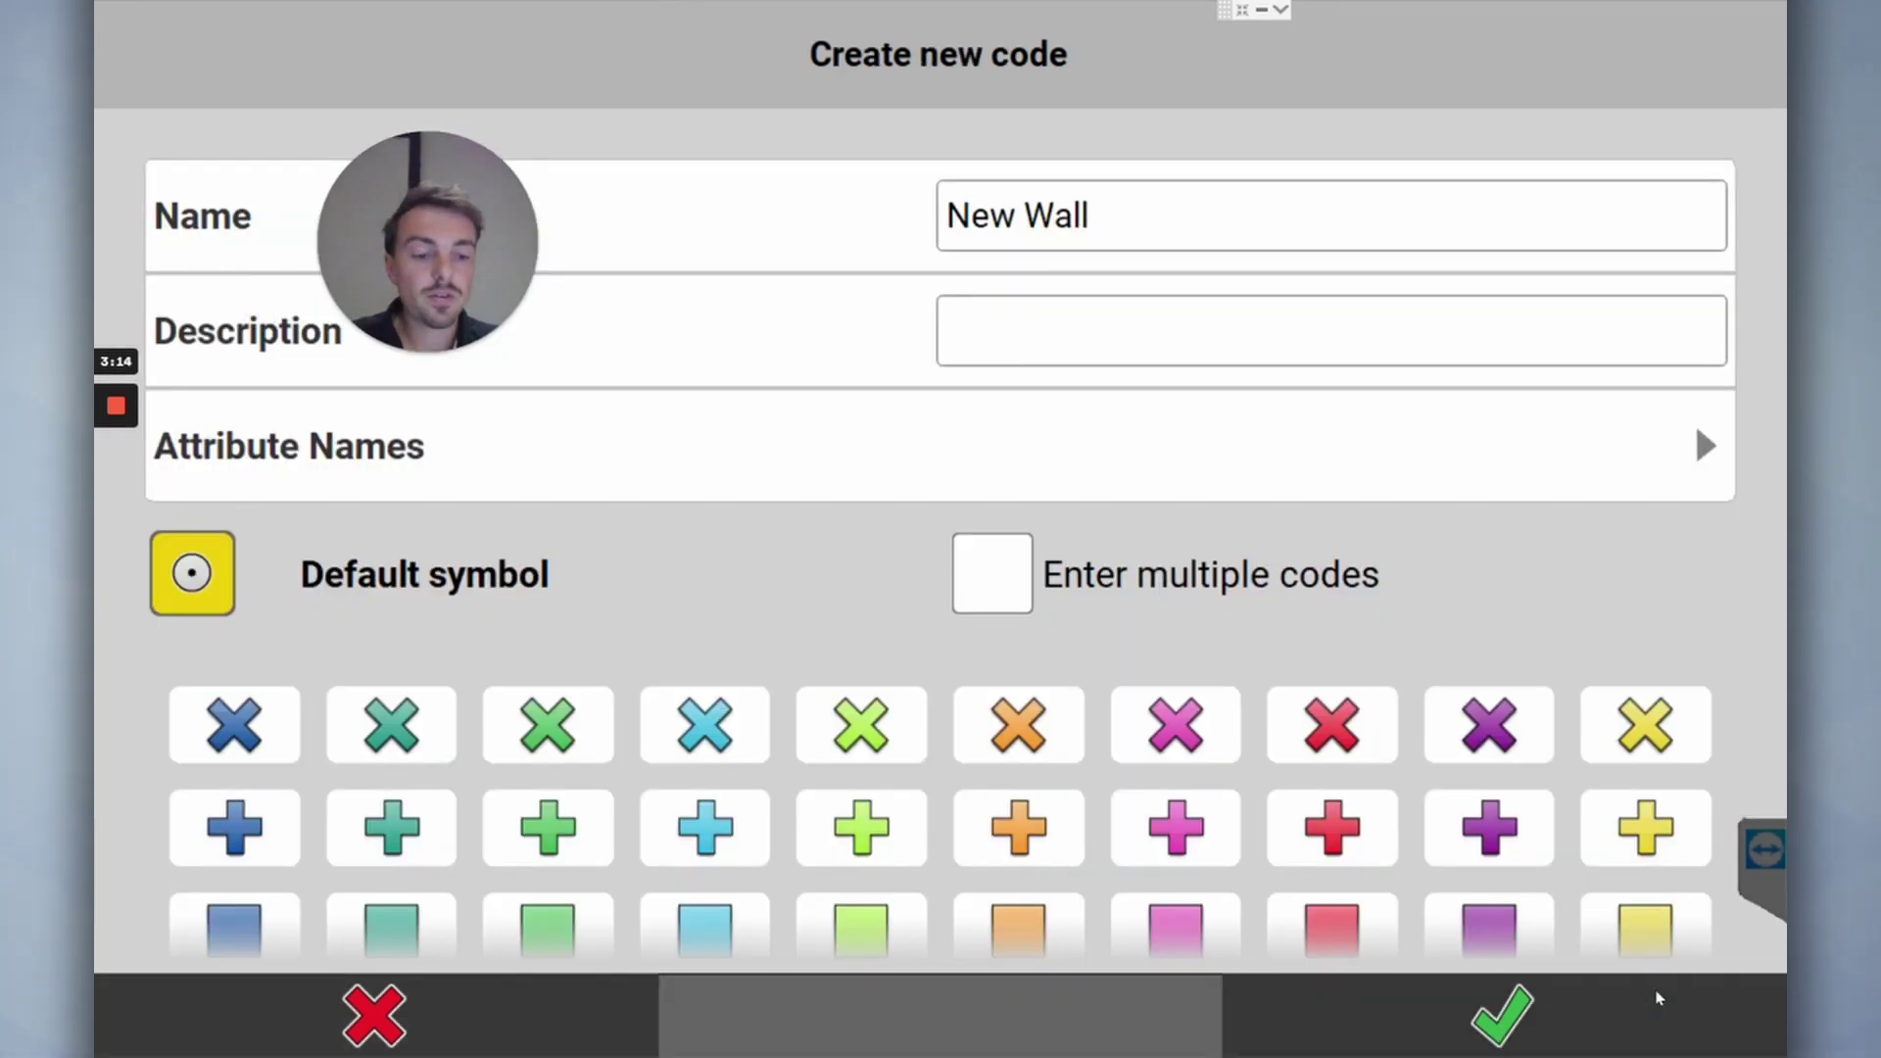
pyautogui.click(1503, 1024)
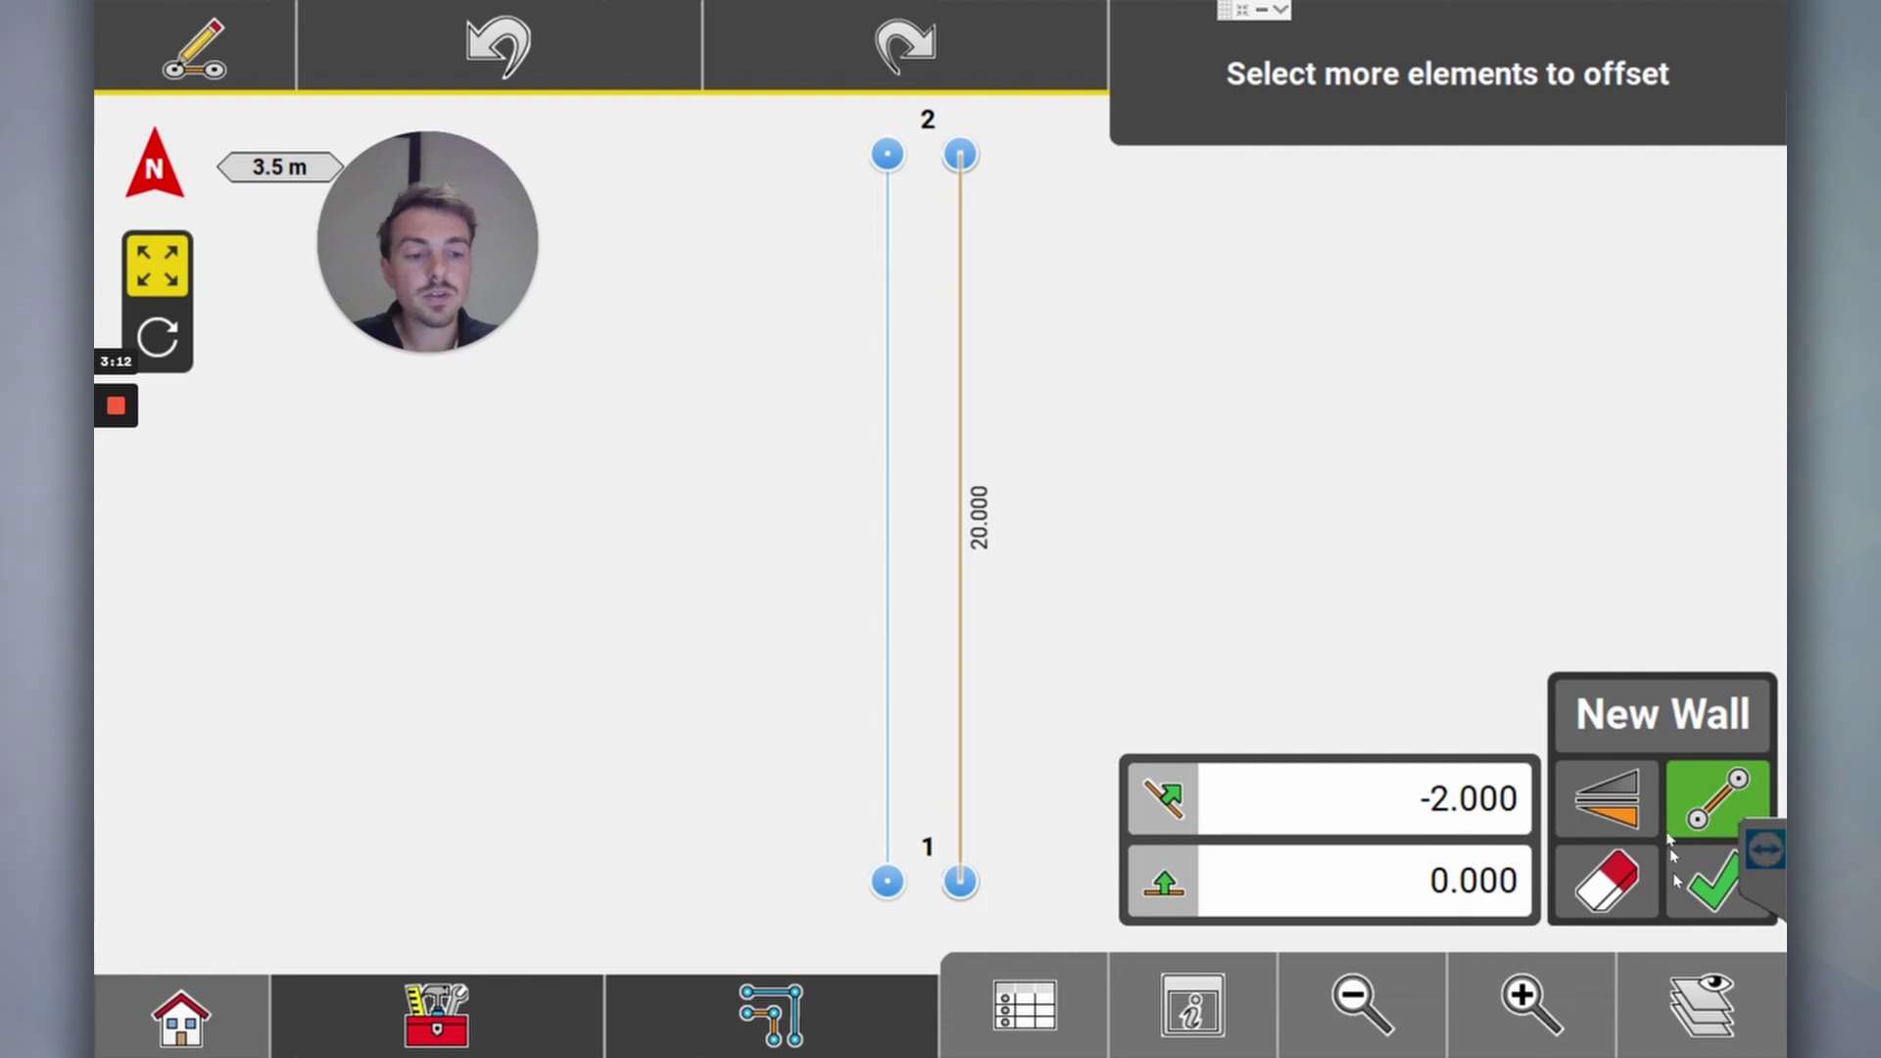
# Store the offset wall as line 5–6 and make the New Wall layer under Grids visible
pyautogui.click(1717, 885)
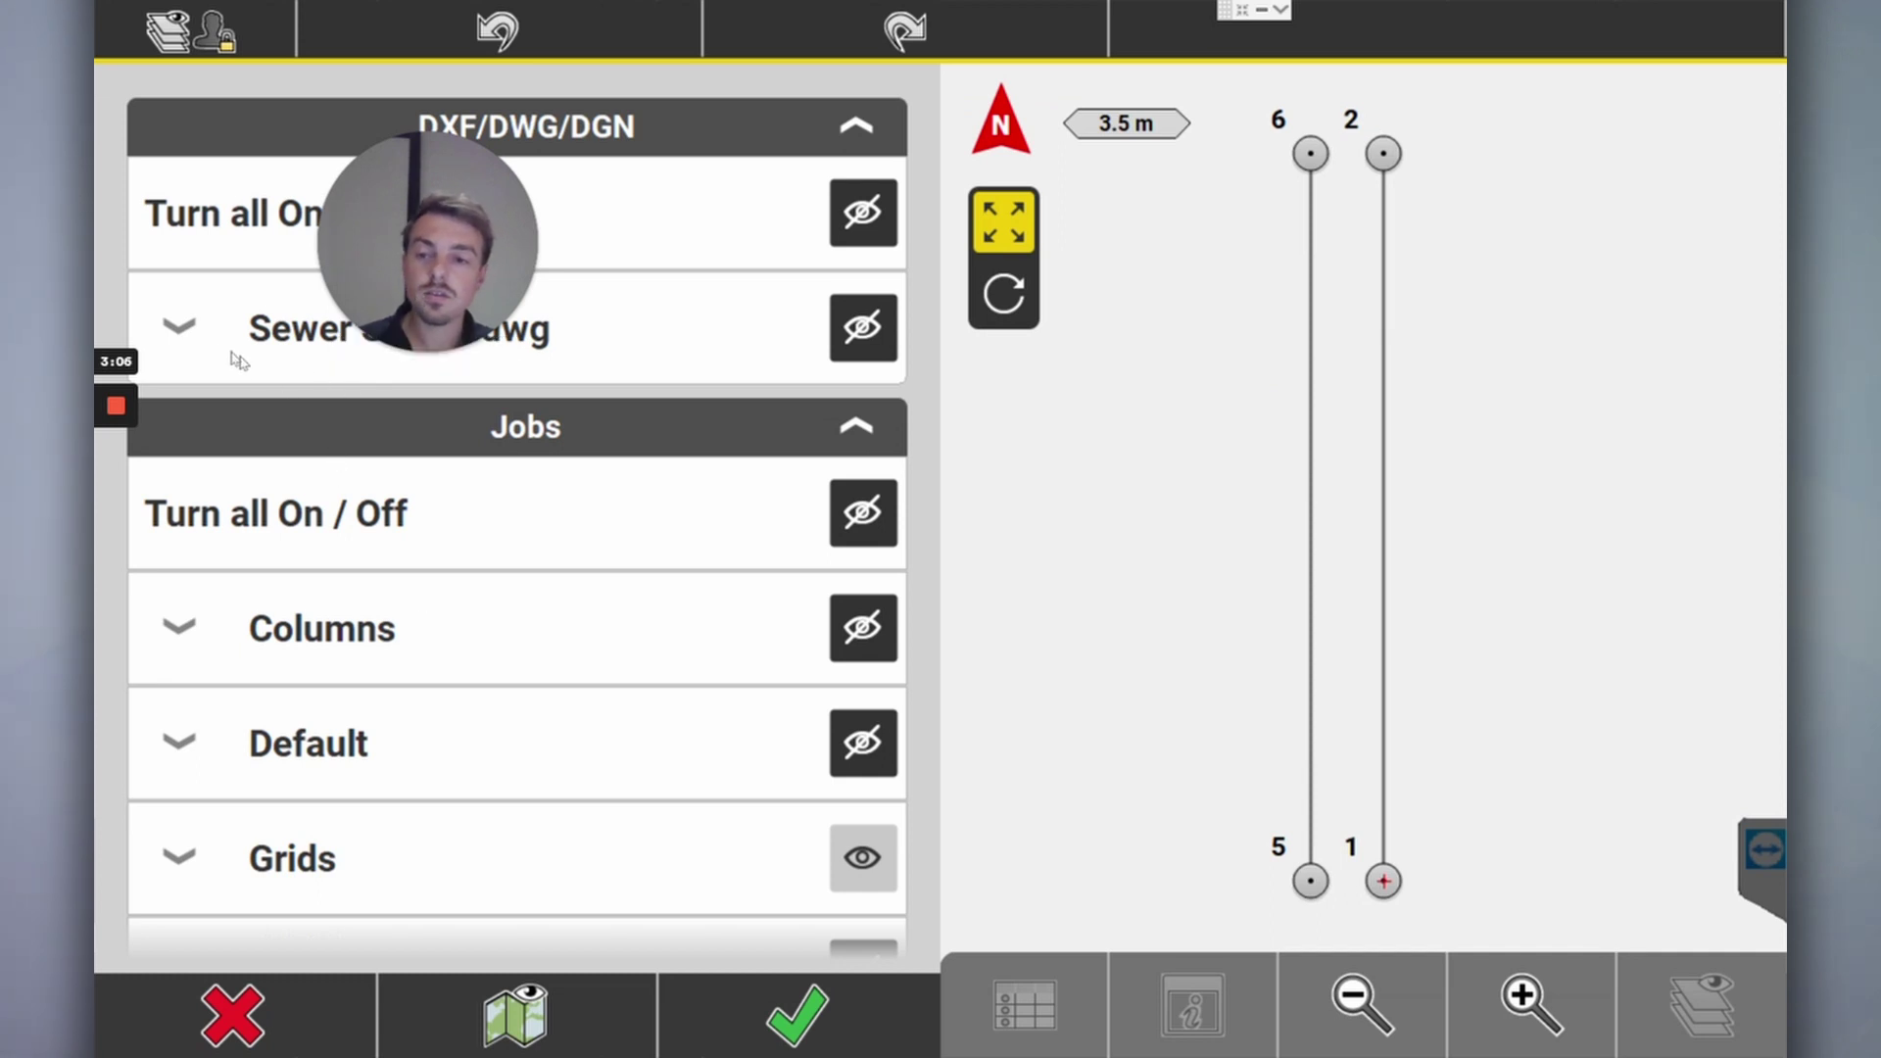
pyautogui.click(210, 352)
pyautogui.click(210, 353)
pyautogui.scroll(-1, 248, 778)
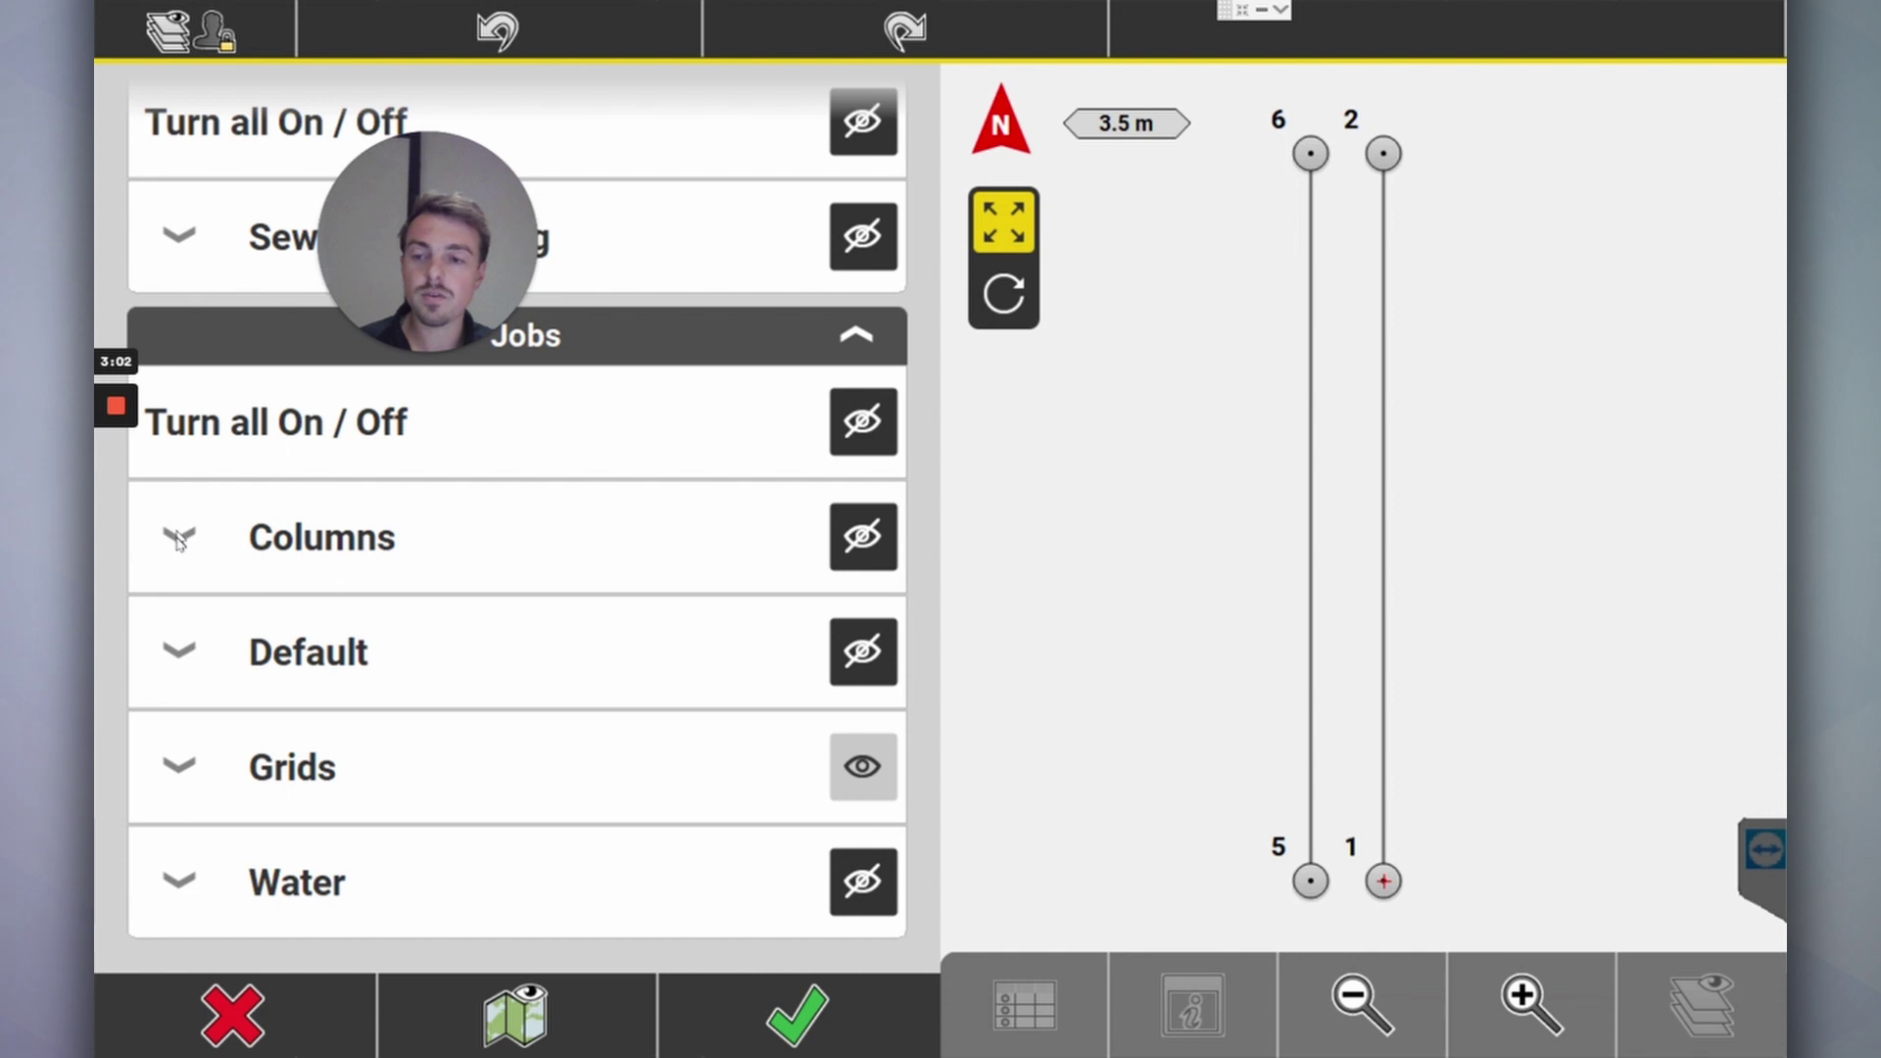
pyautogui.click(178, 756)
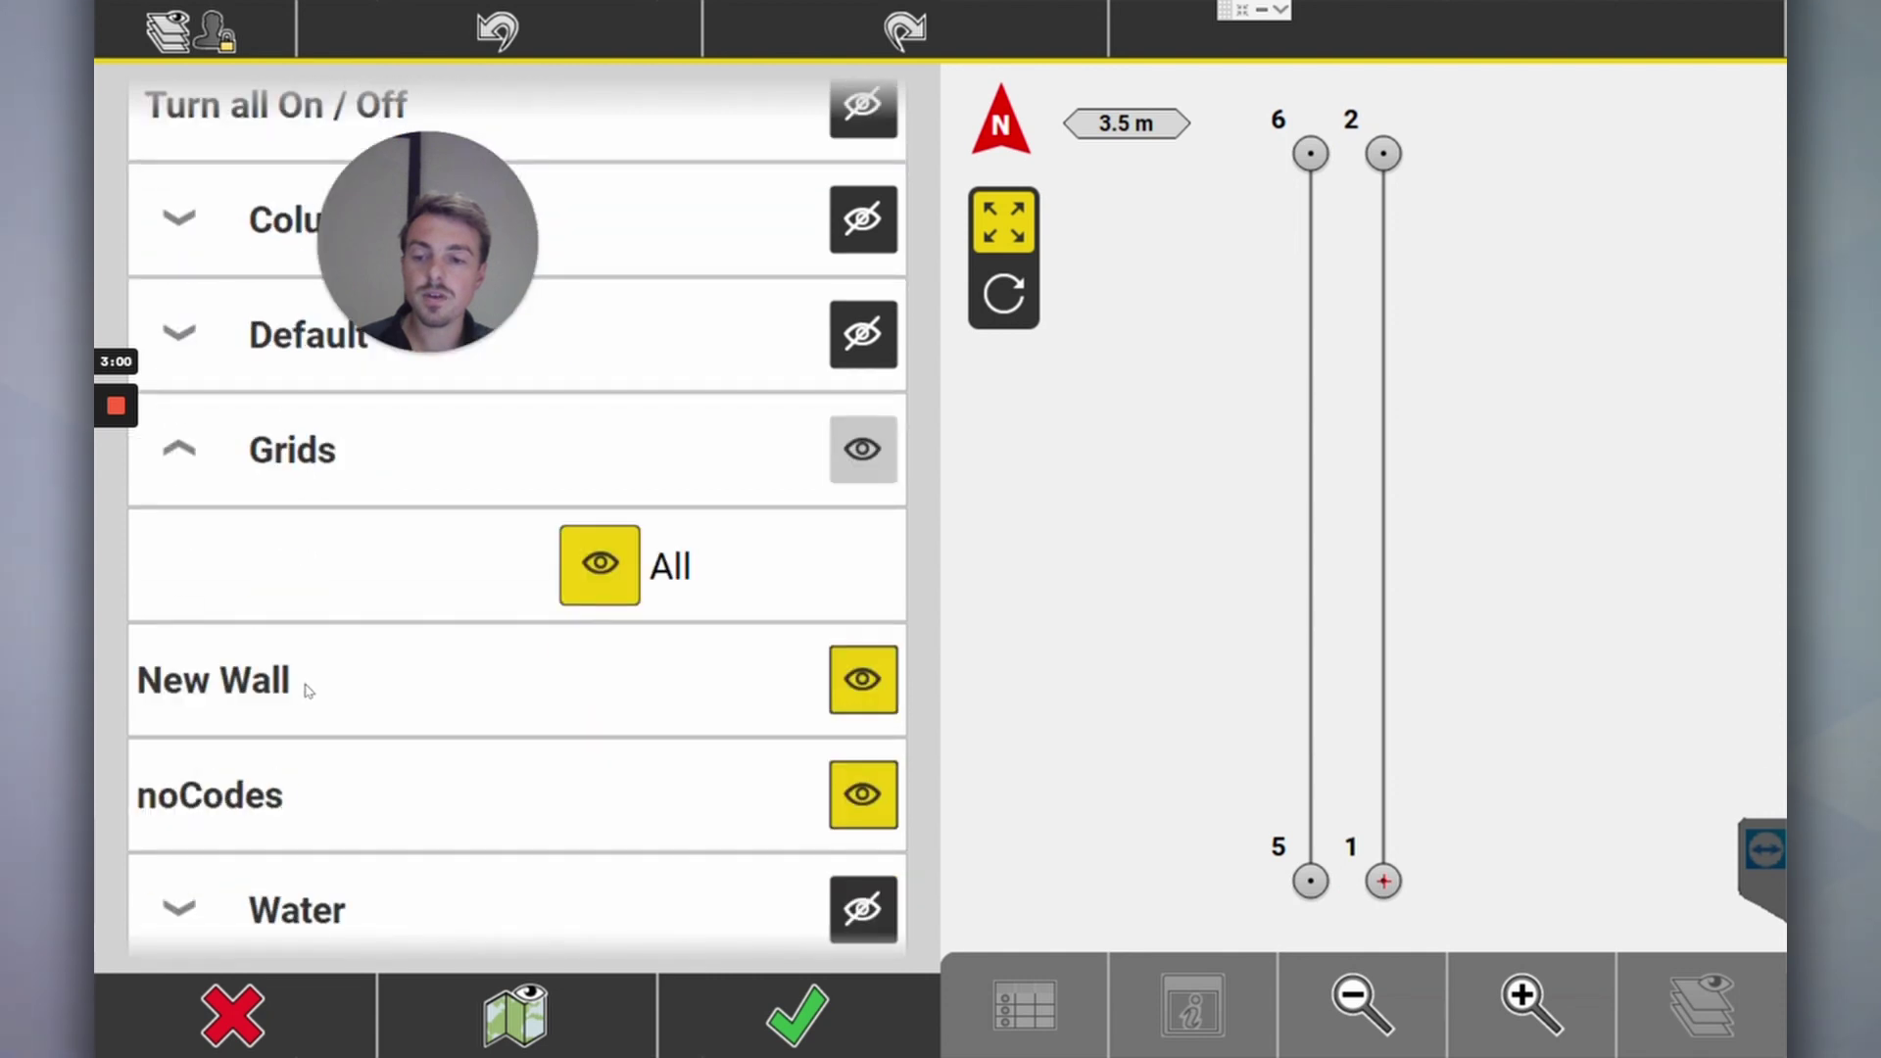
pyautogui.click(859, 690)
pyautogui.click(859, 687)
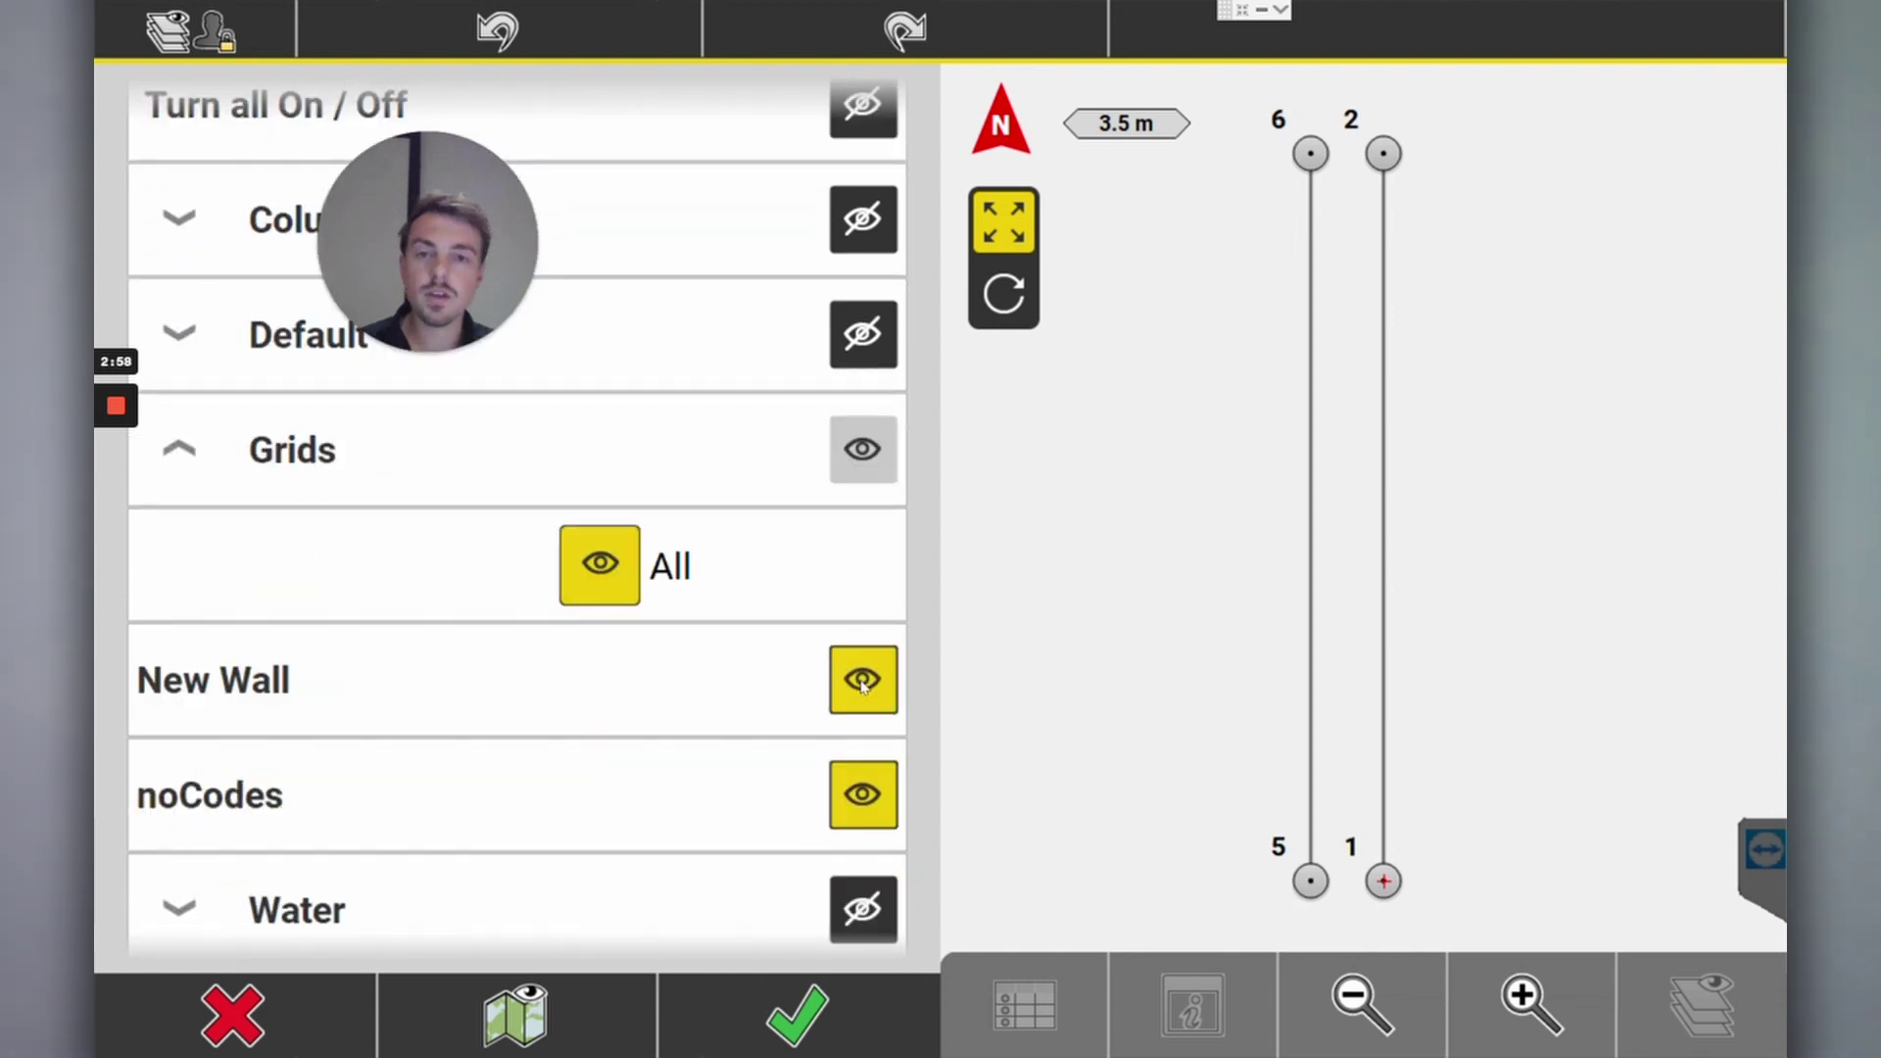
pyautogui.click(860, 685)
pyautogui.click(863, 683)
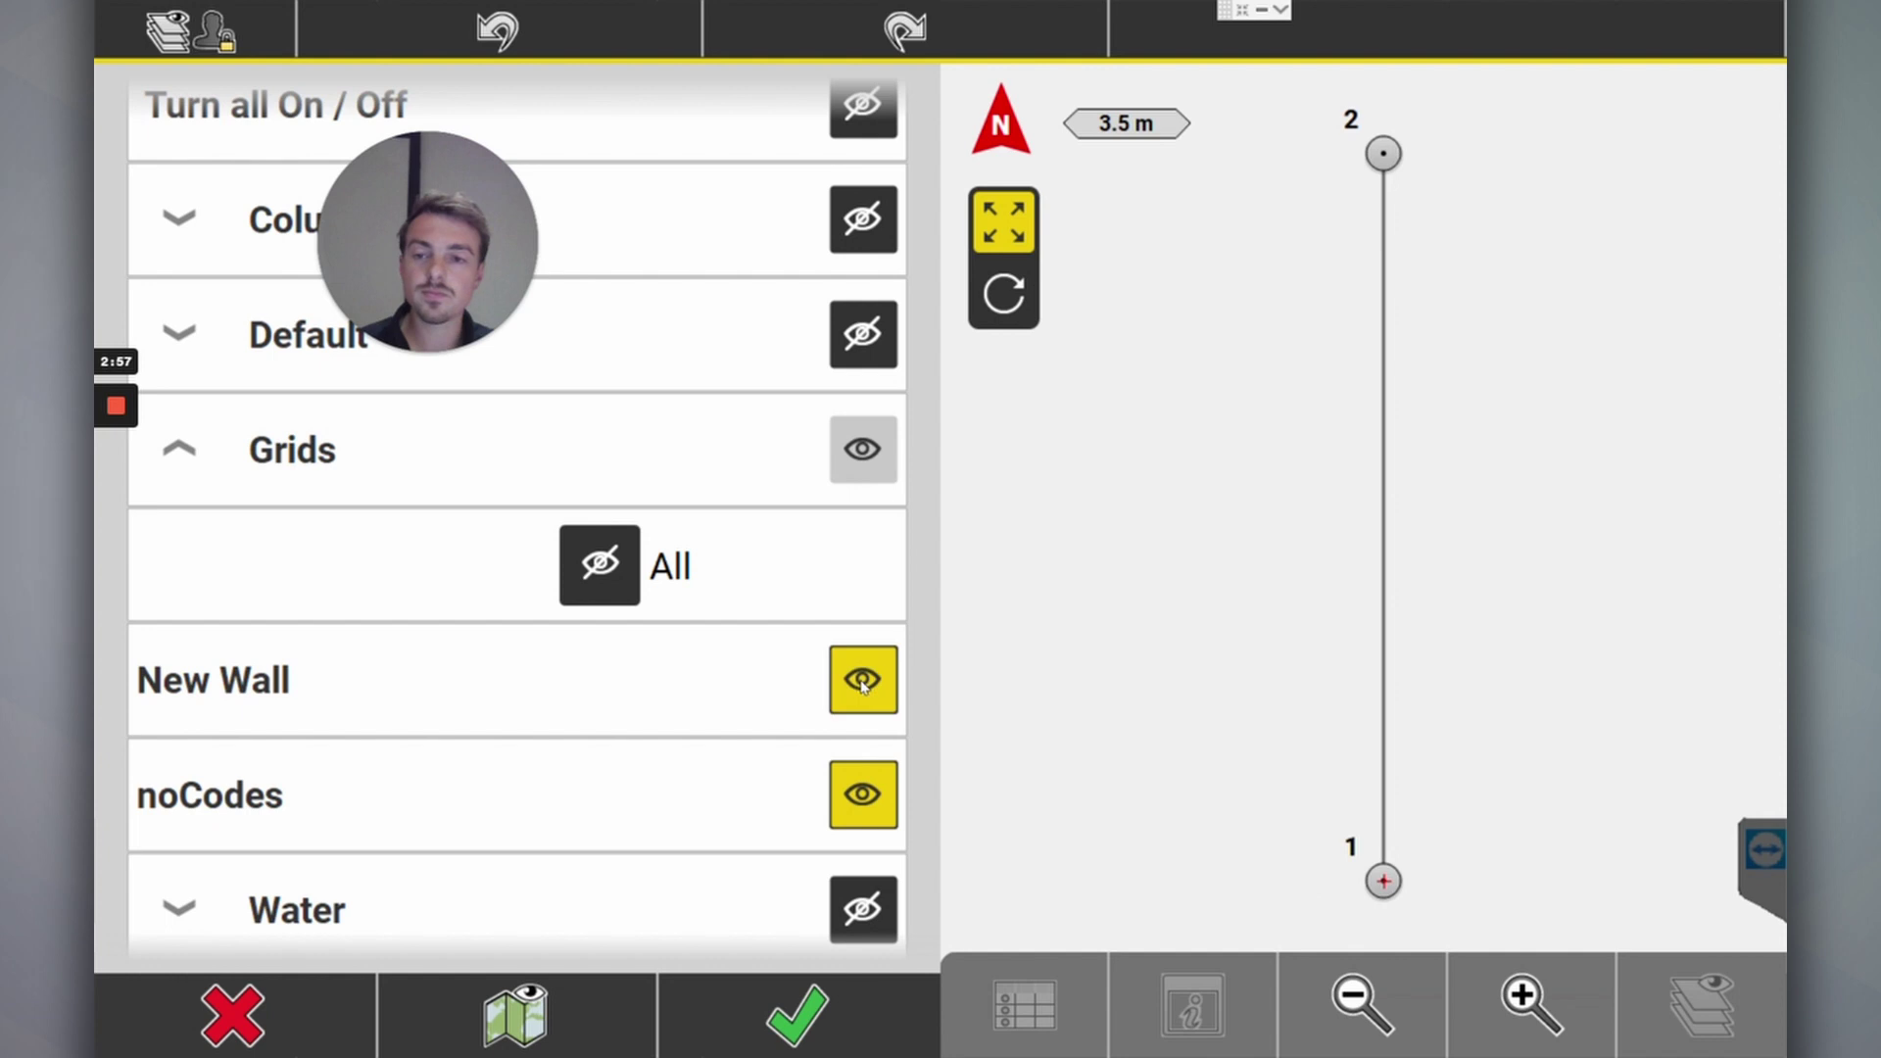
# Use Start Point from point 6 with a 2 m distance
pyautogui.click(794, 1028)
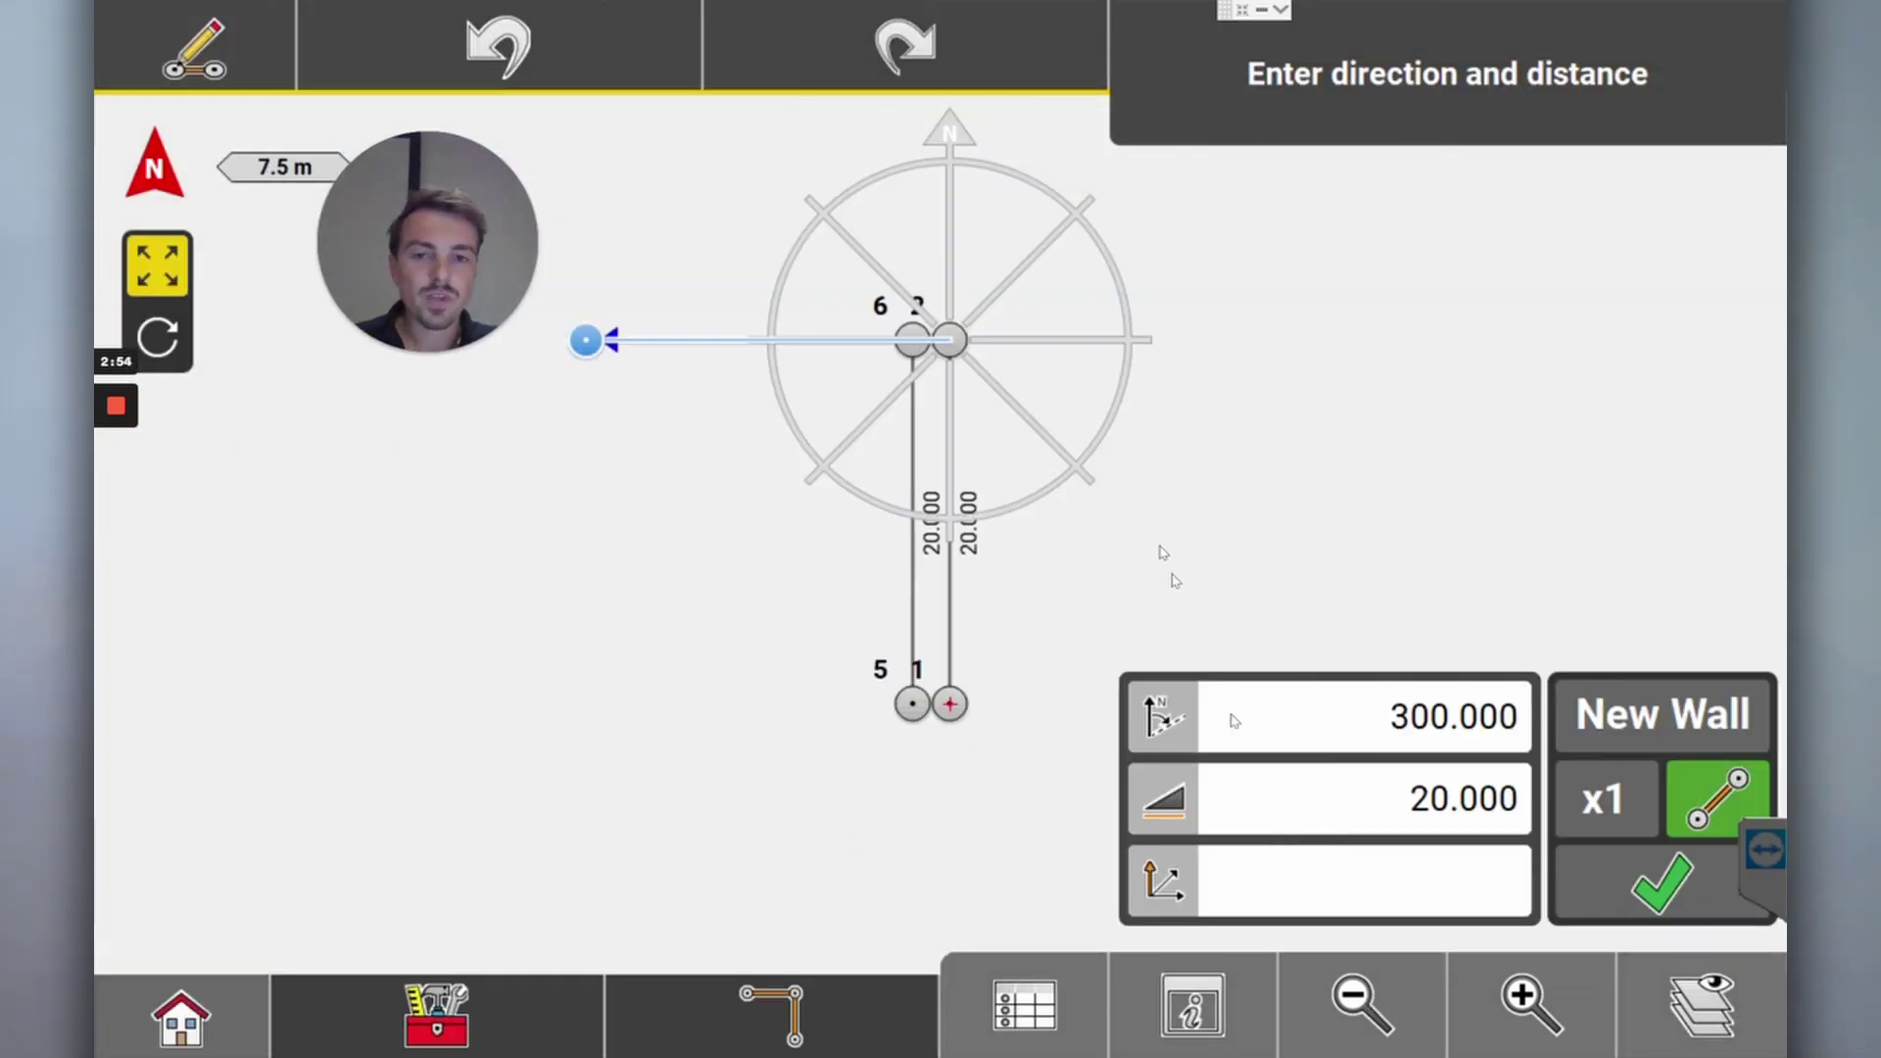
pyautogui.click(437, 1014)
pyautogui.click(238, 550)
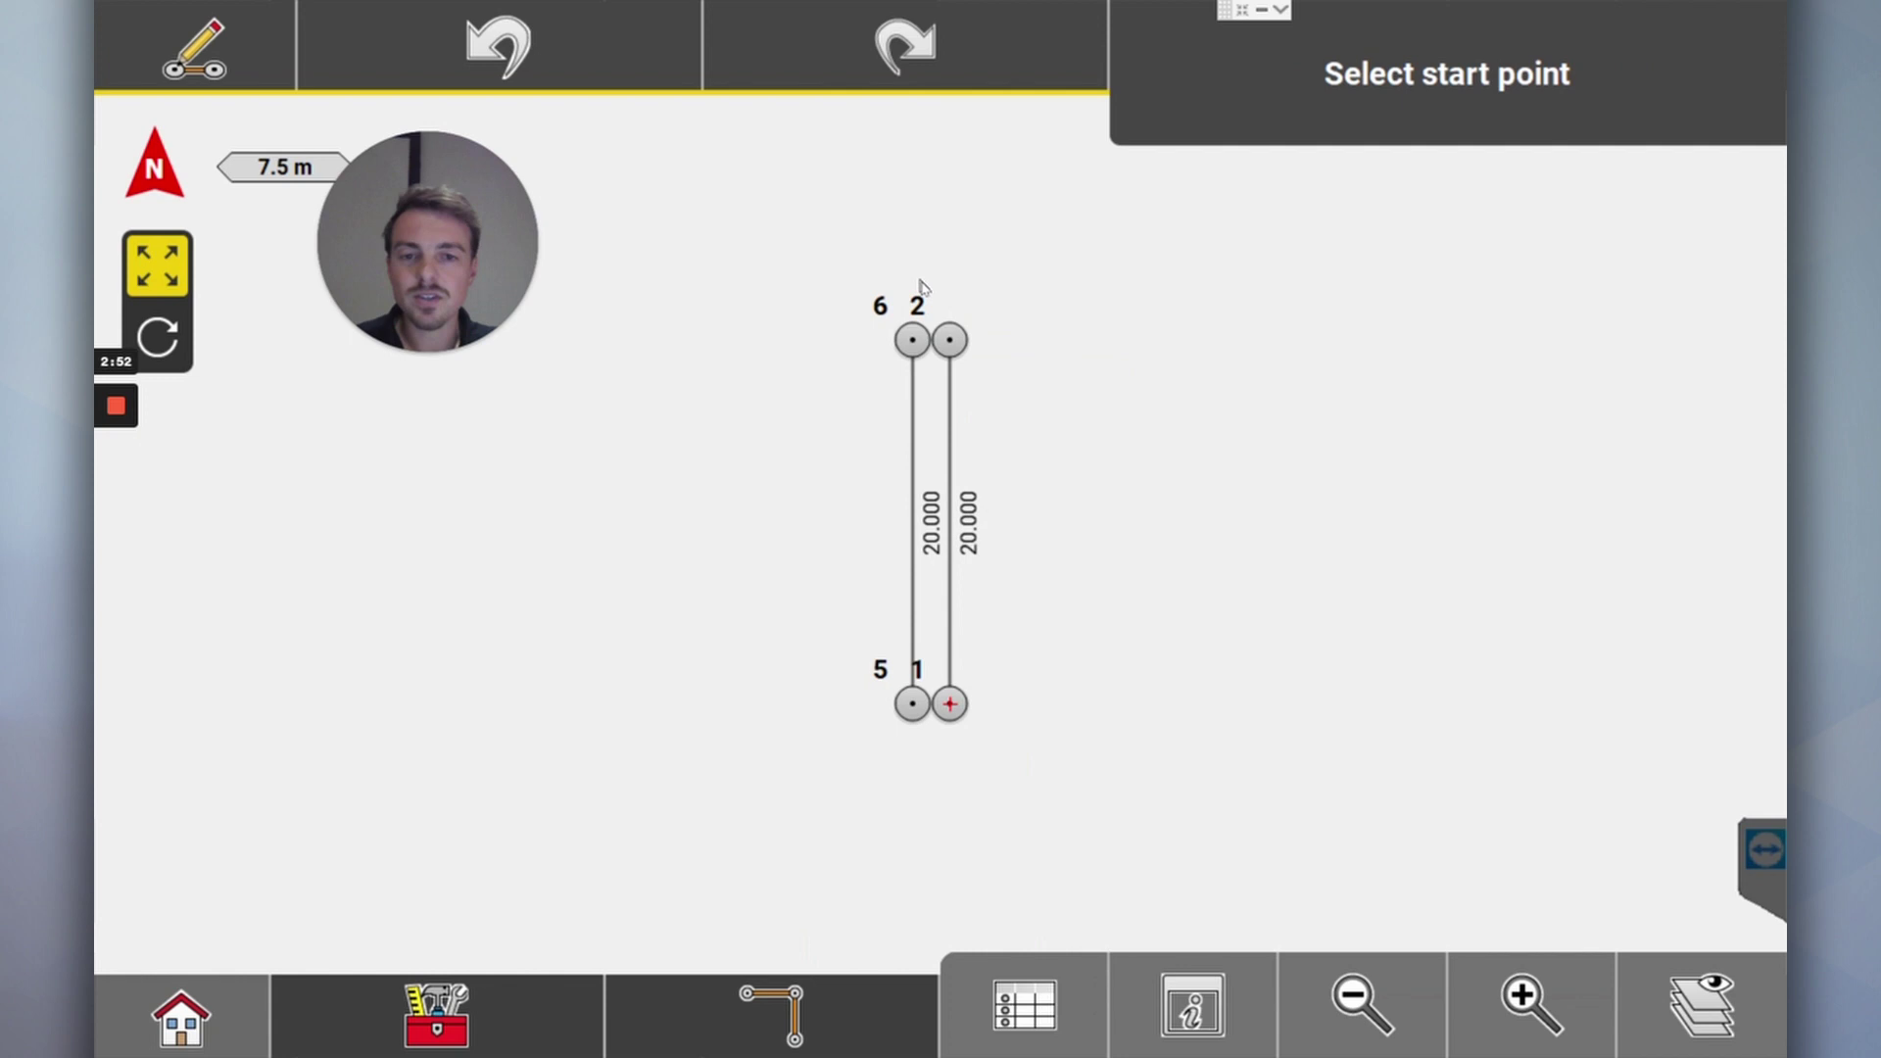
pyautogui.click(913, 343)
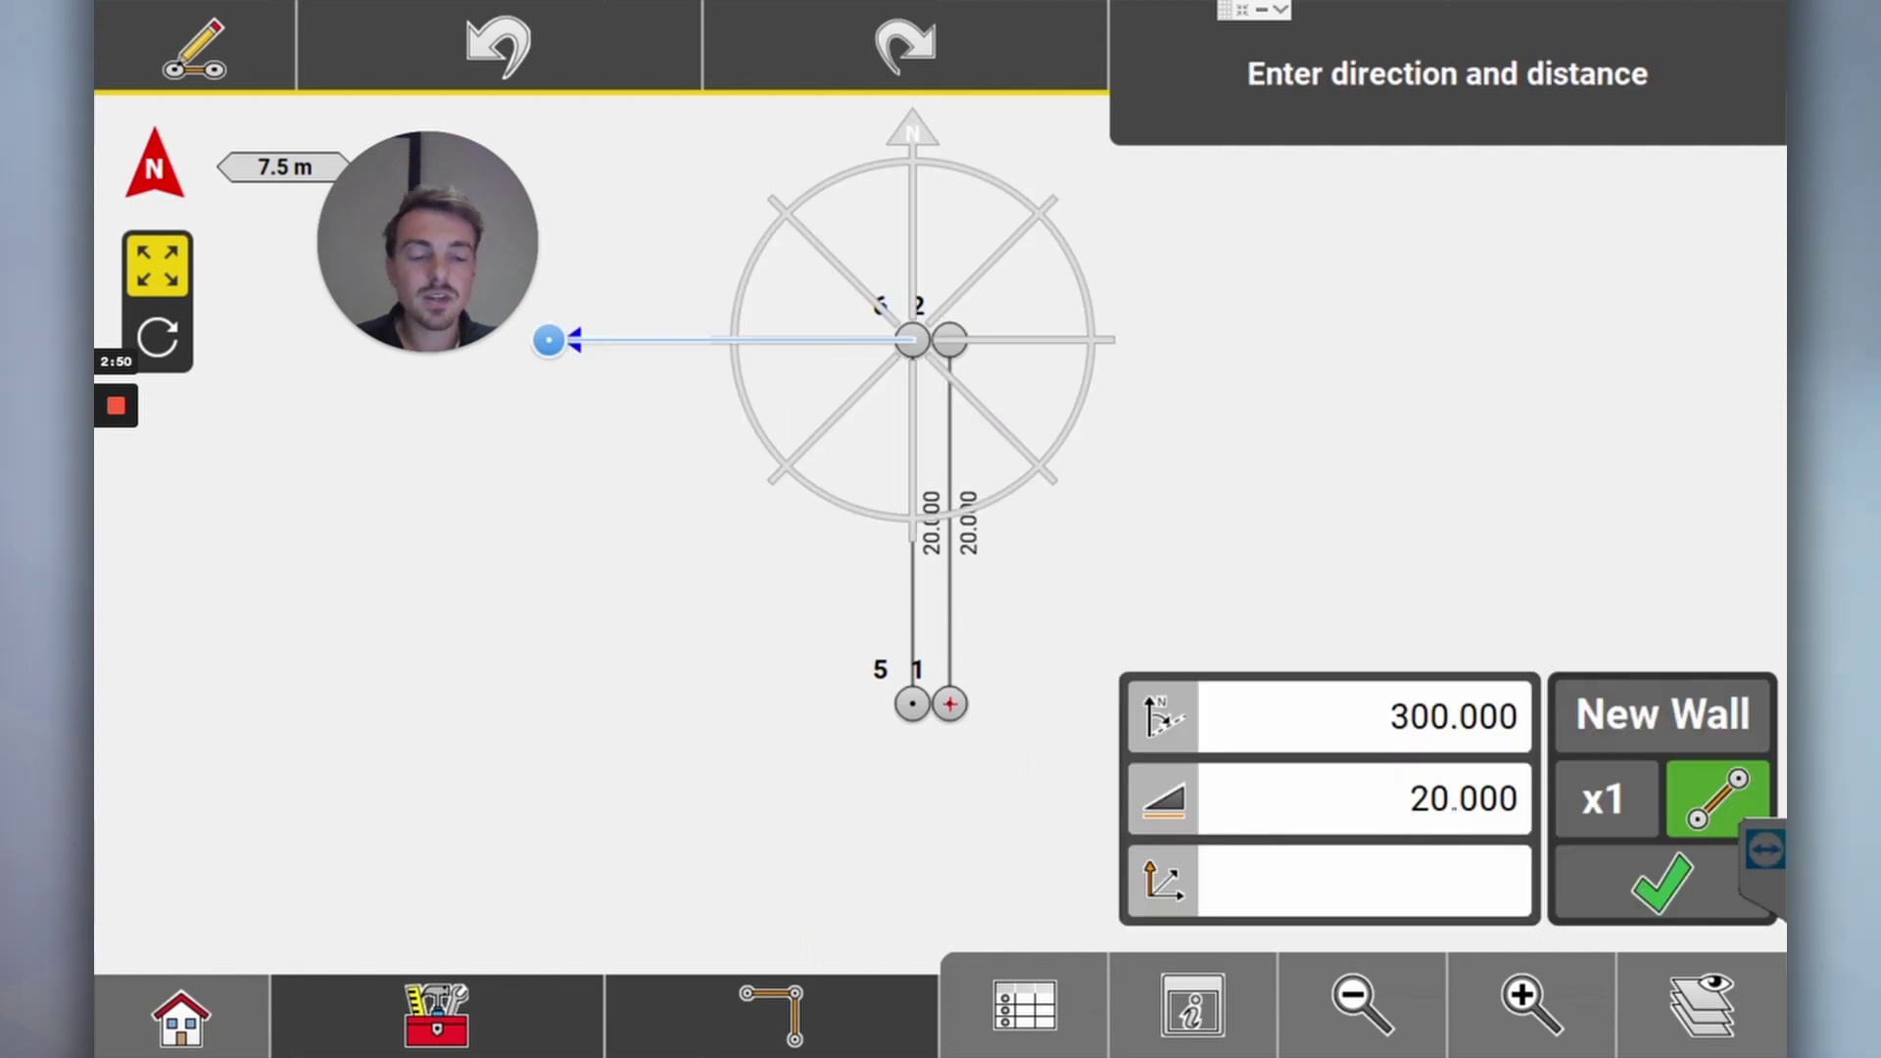
pyautogui.click(1362, 799)
pyautogui.click(602, 779)
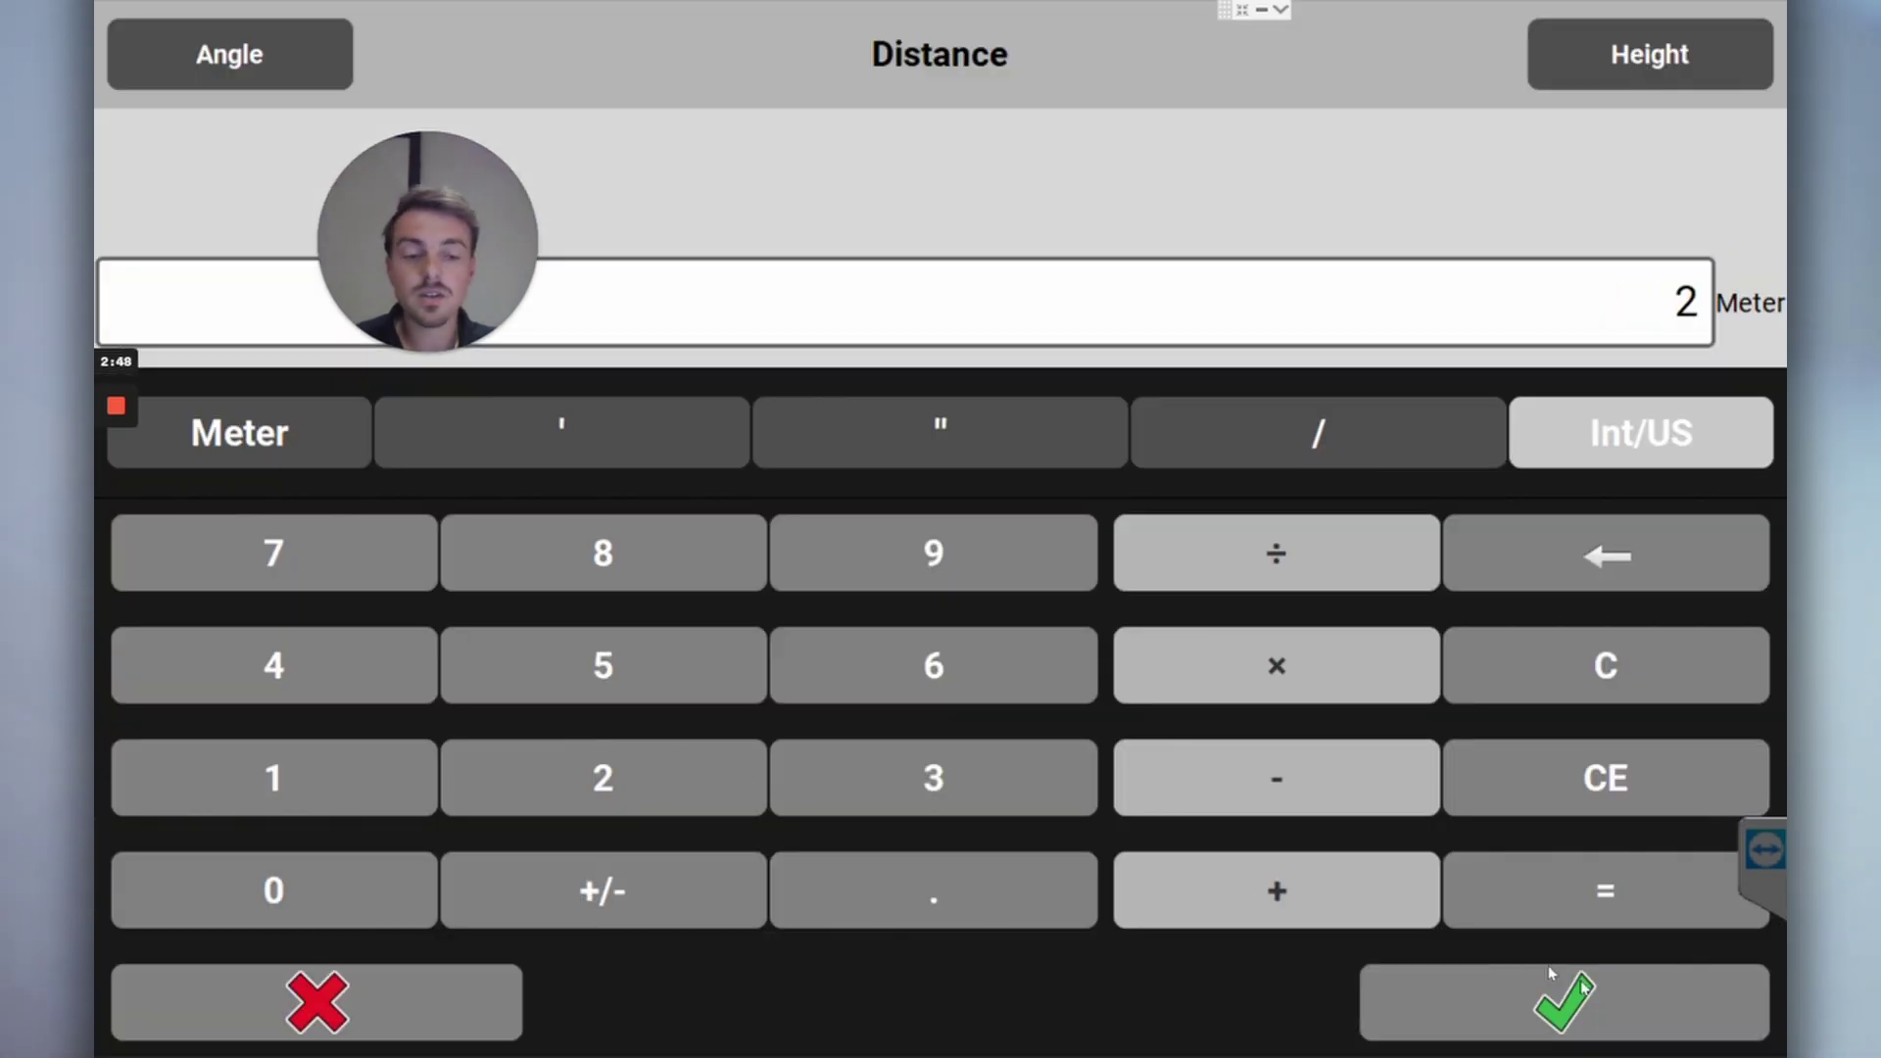
pyautogui.click(1572, 994)
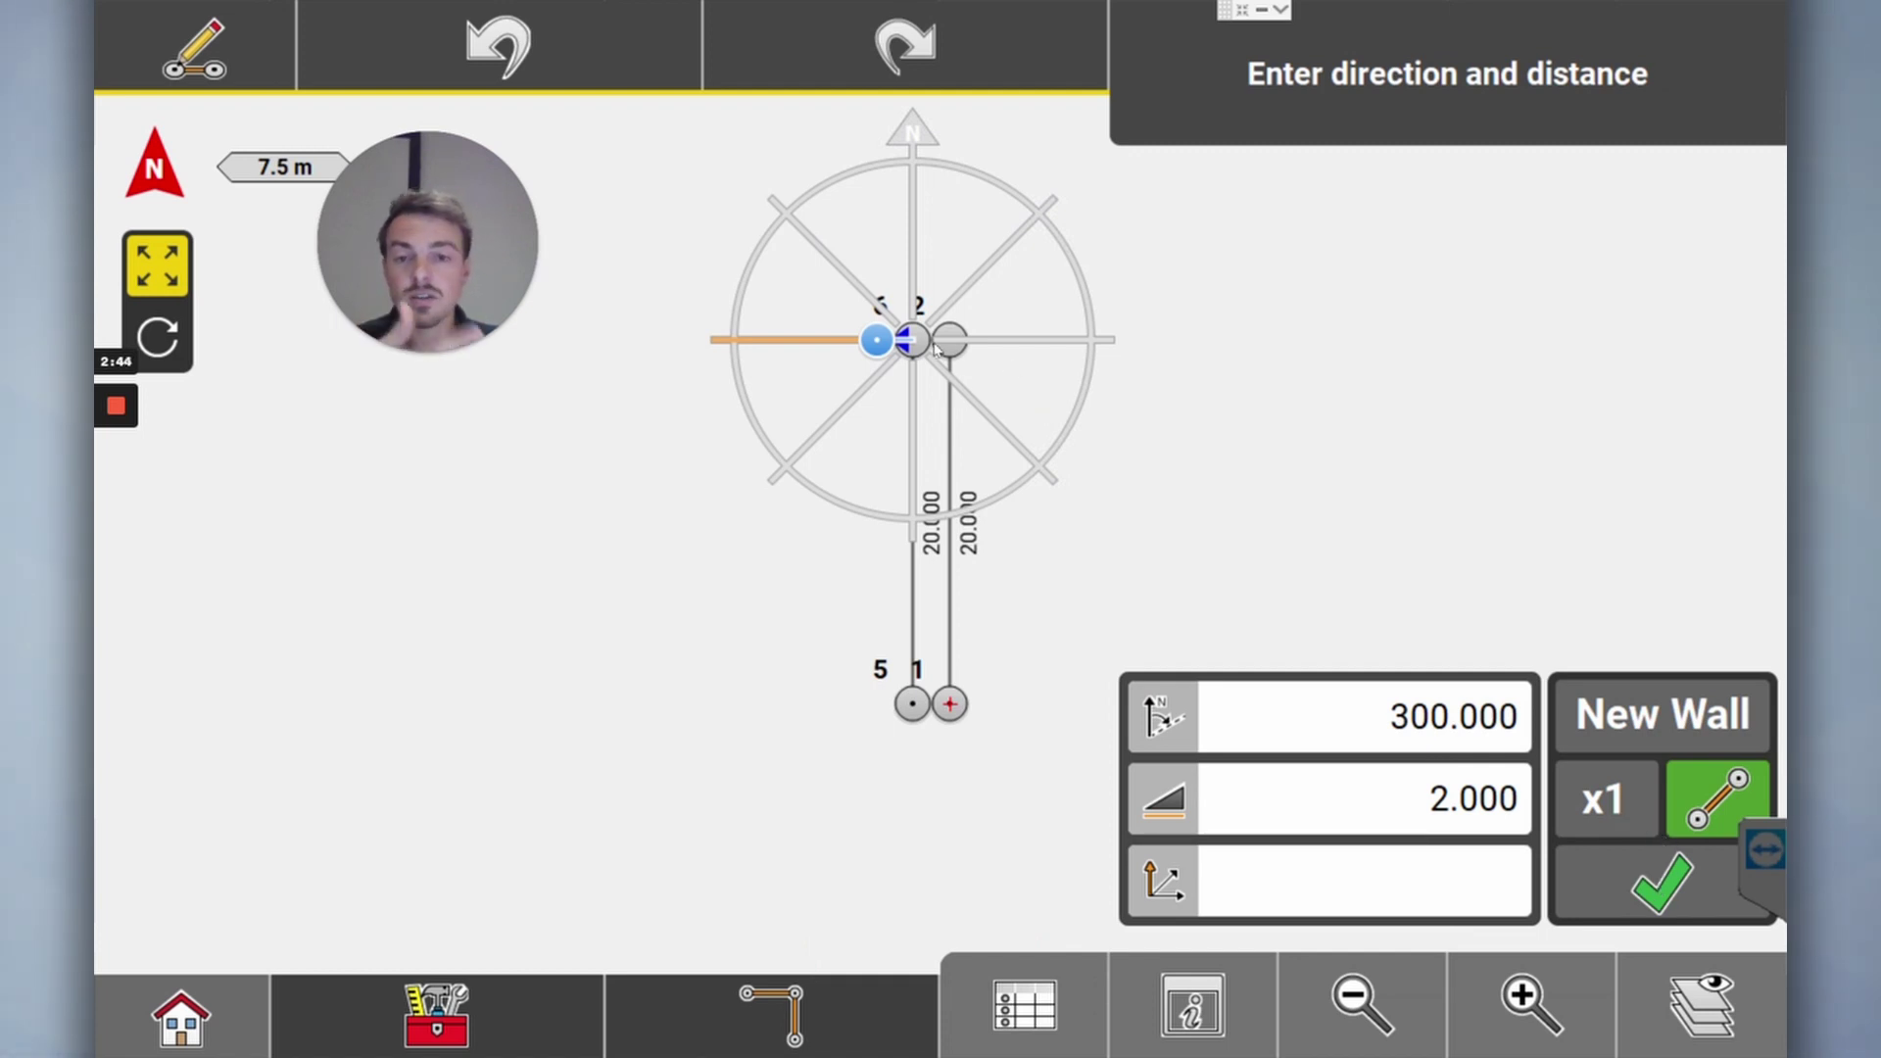
# Repeat six times at 2 m along bearing 300 to store points 7 to 12
pyautogui.click(1606, 801)
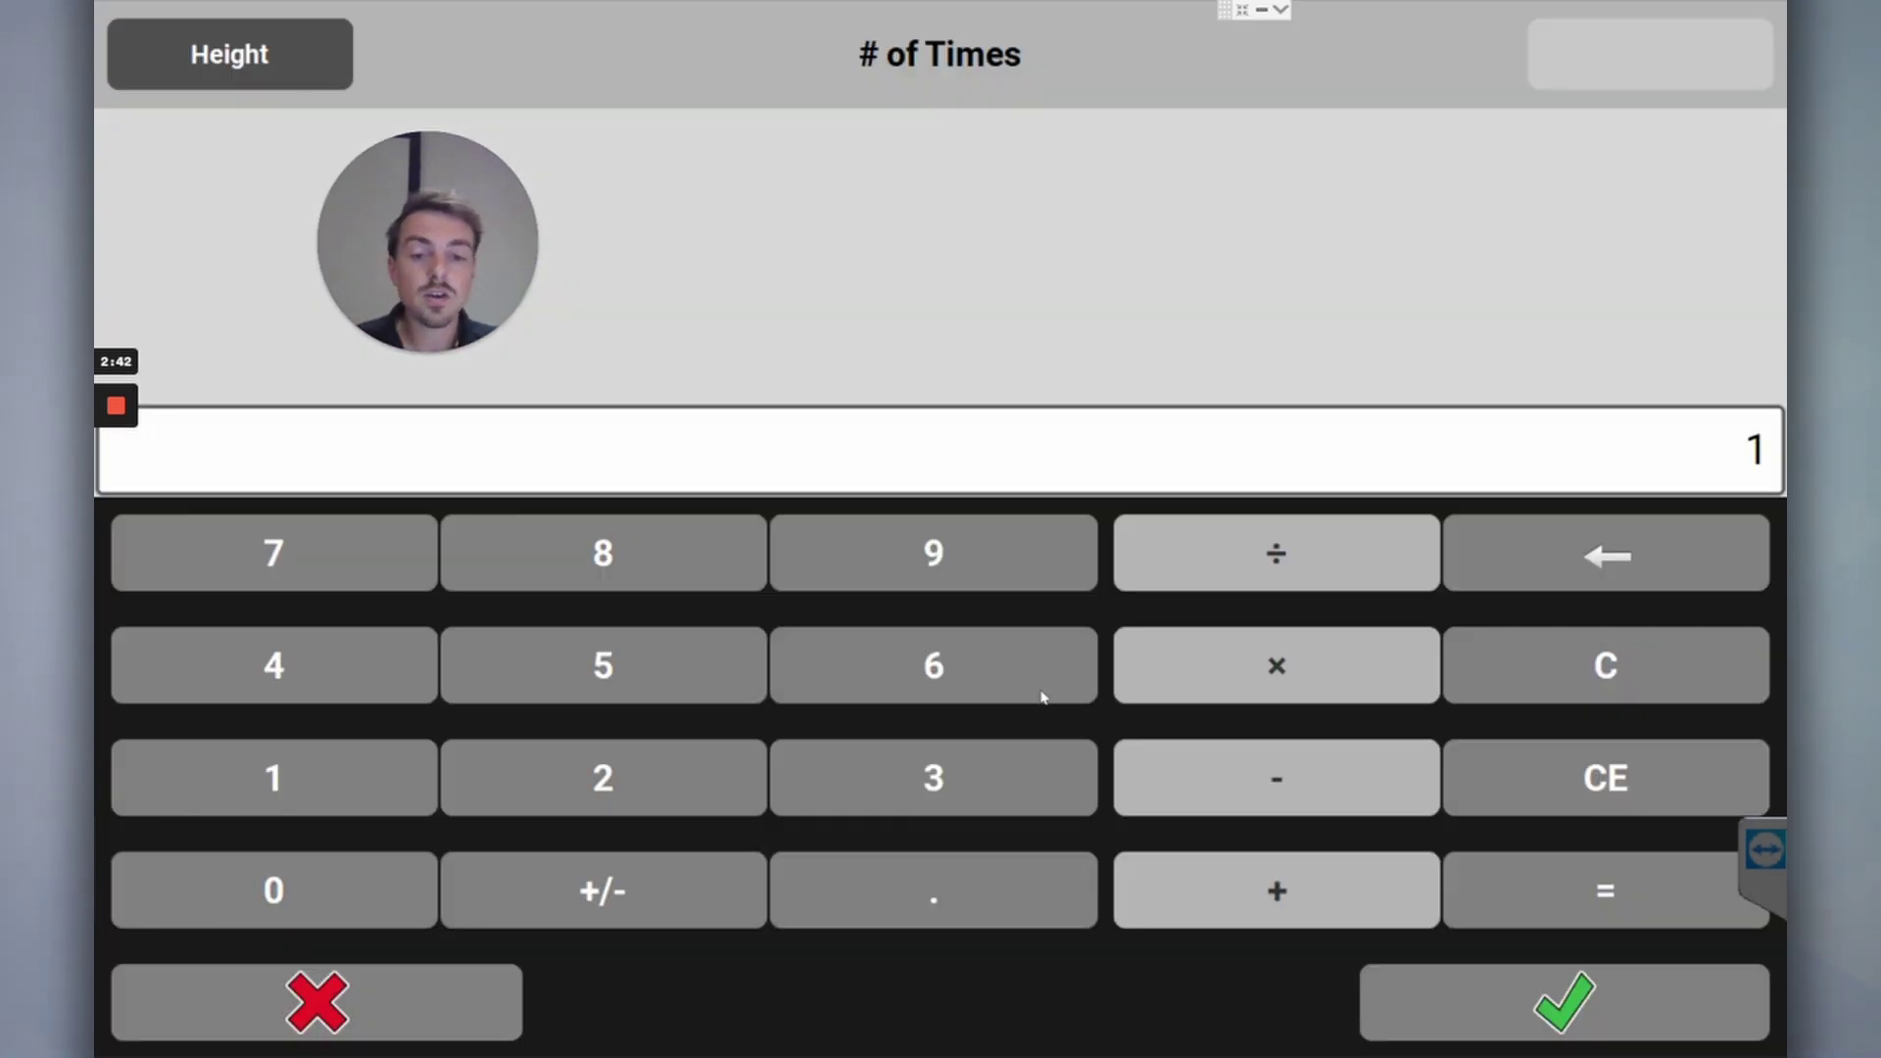
pyautogui.click(978, 660)
pyautogui.click(927, 659)
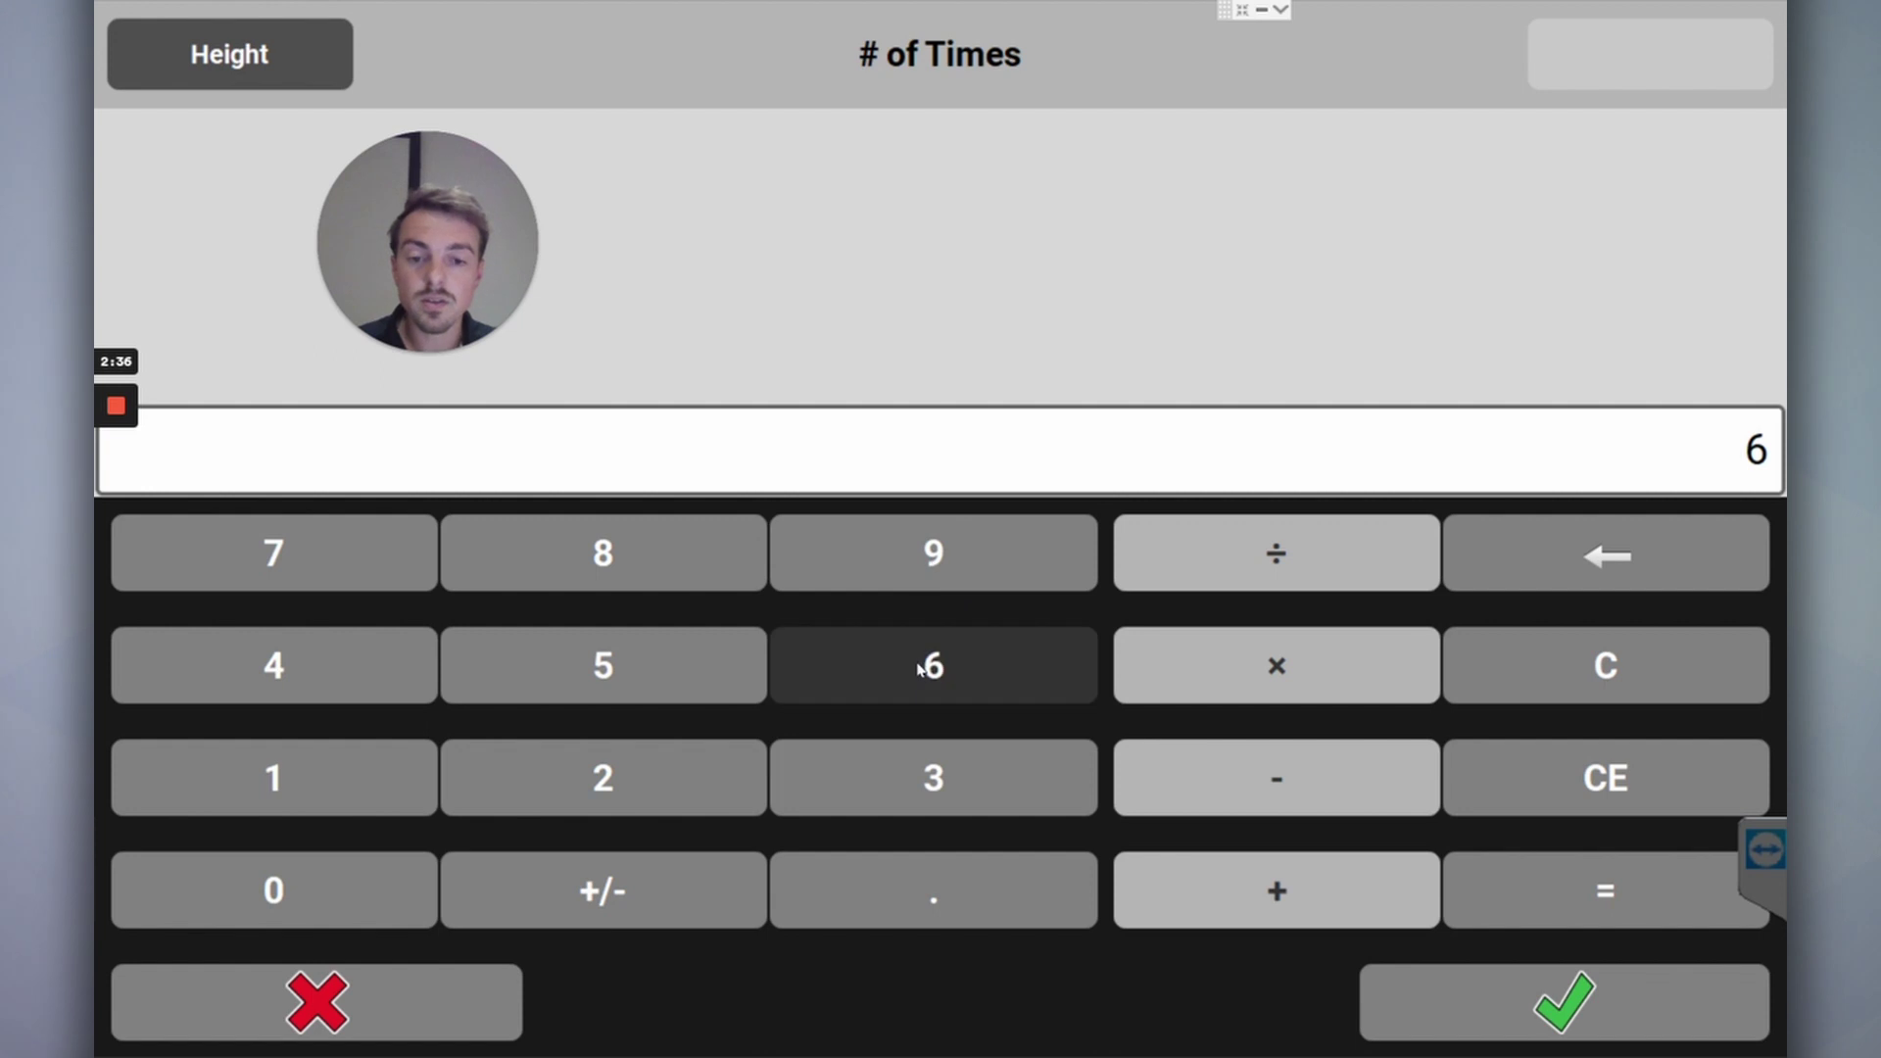
pyautogui.click(1644, 588)
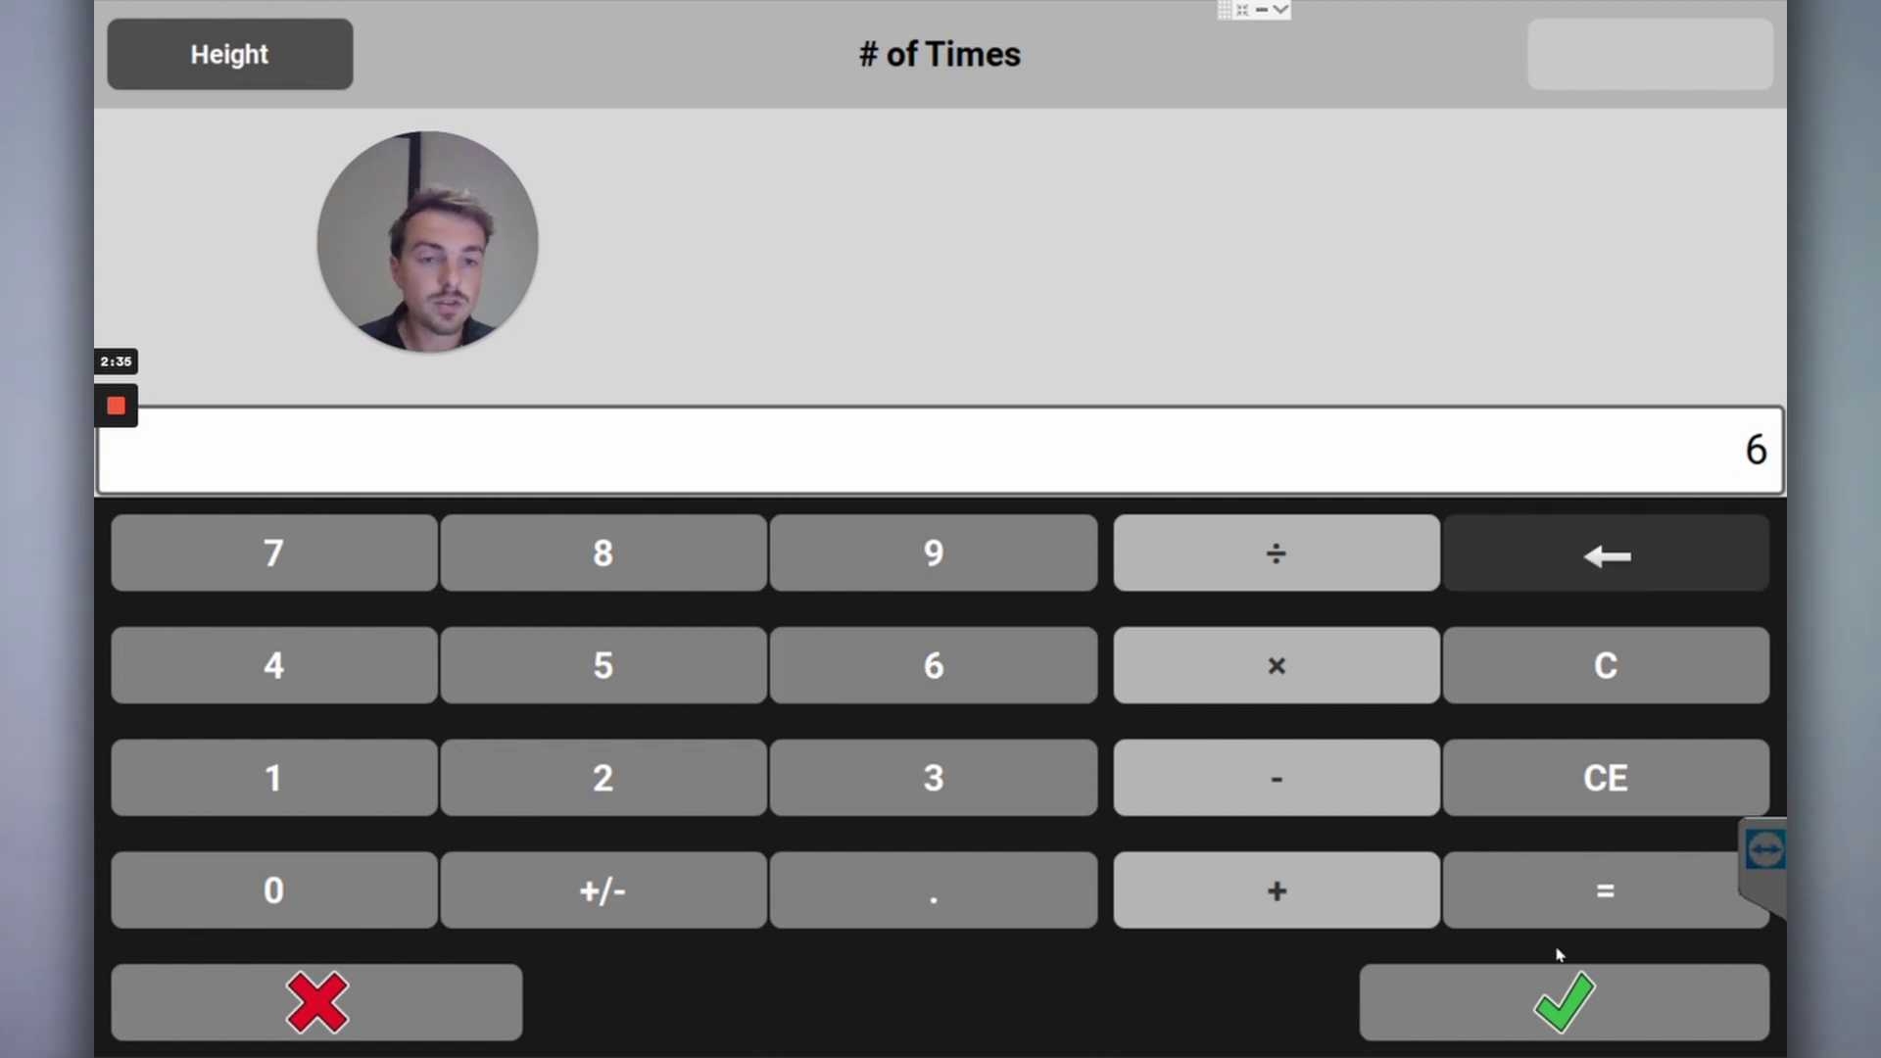
pyautogui.click(1553, 1019)
pyautogui.click(1362, 798)
pyautogui.click(600, 777)
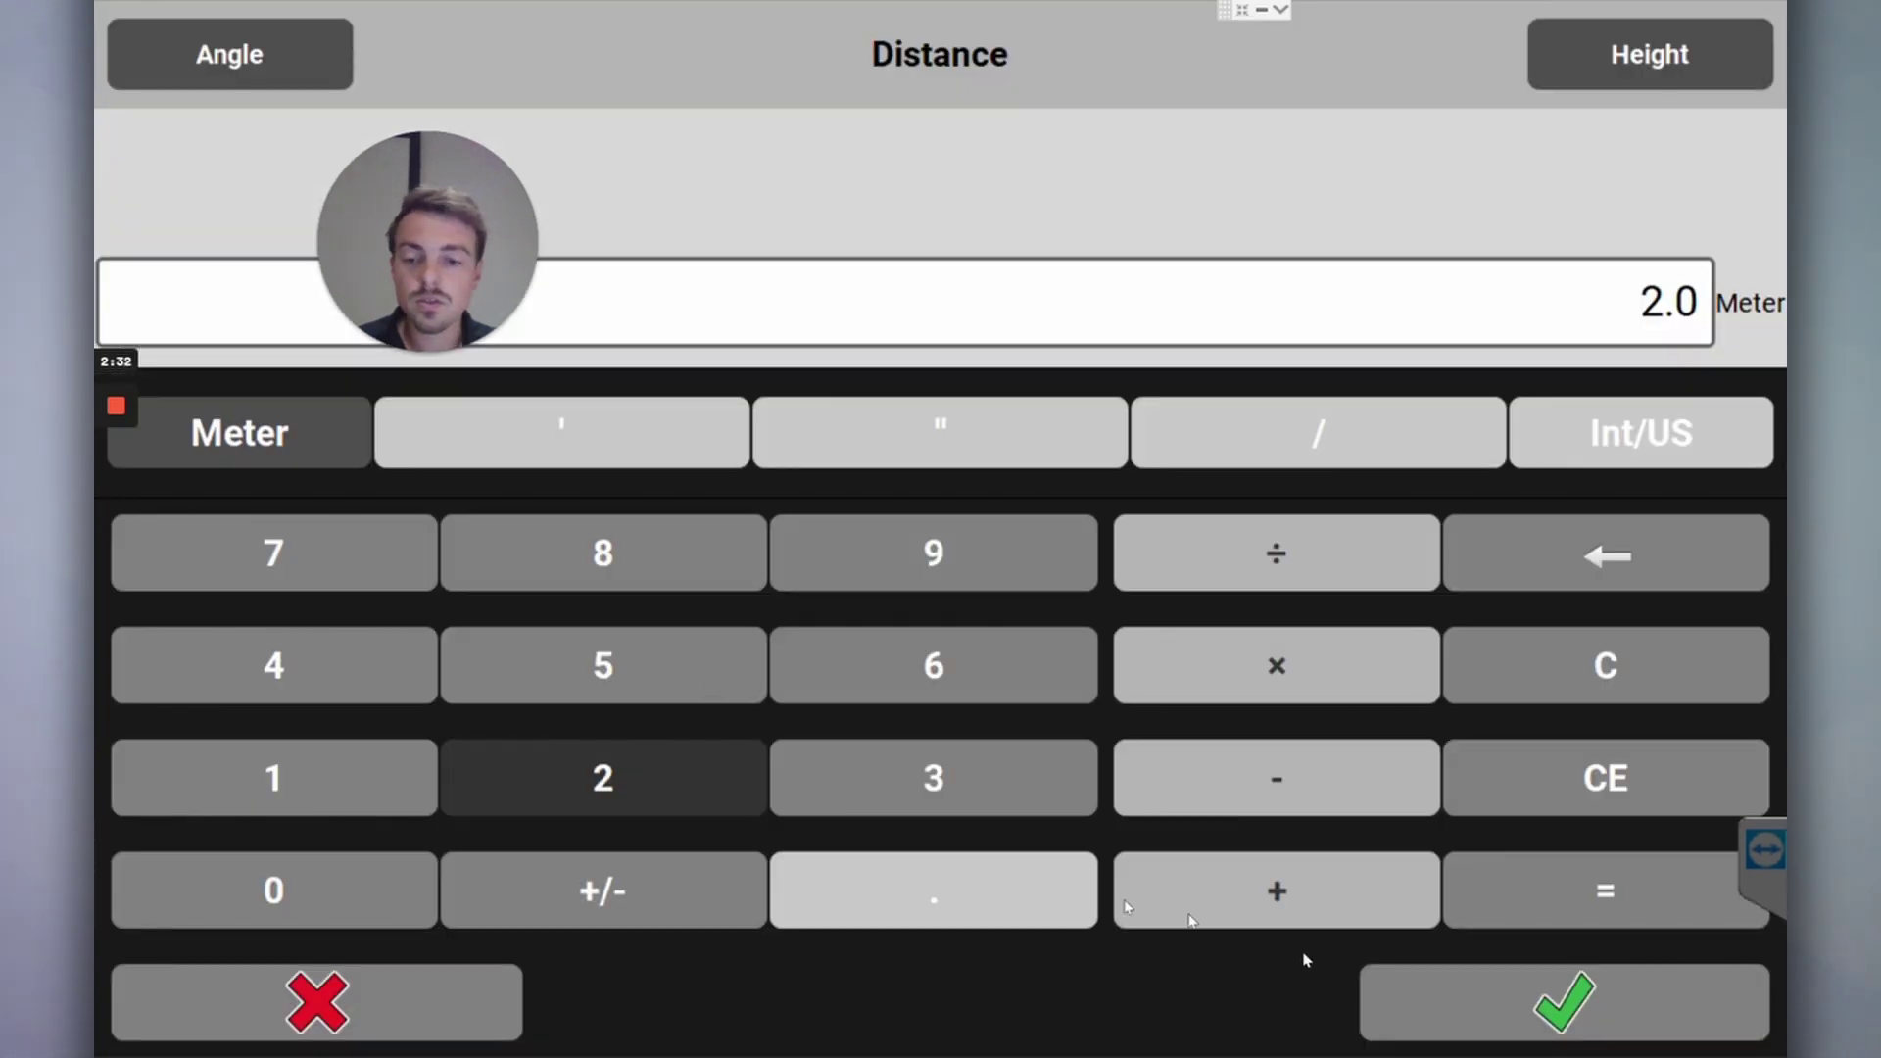
pyautogui.click(1557, 1019)
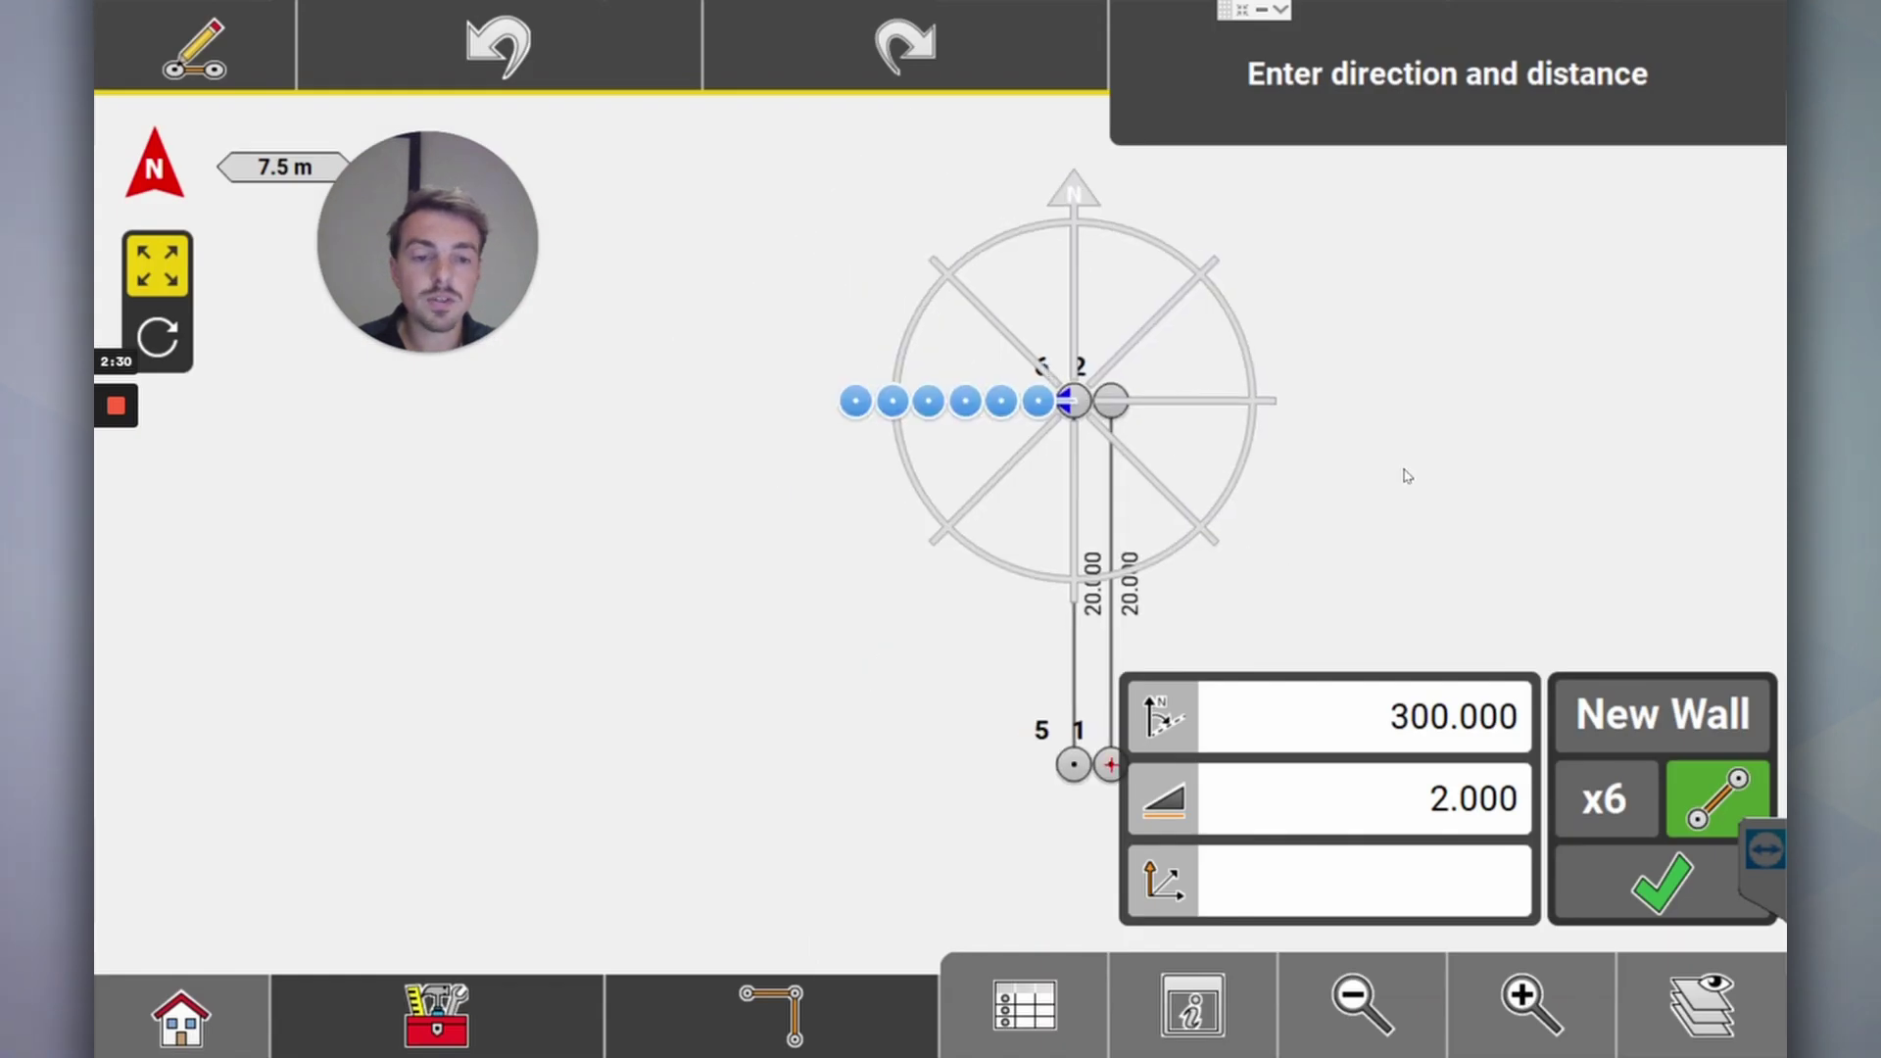
pyautogui.click(1634, 891)
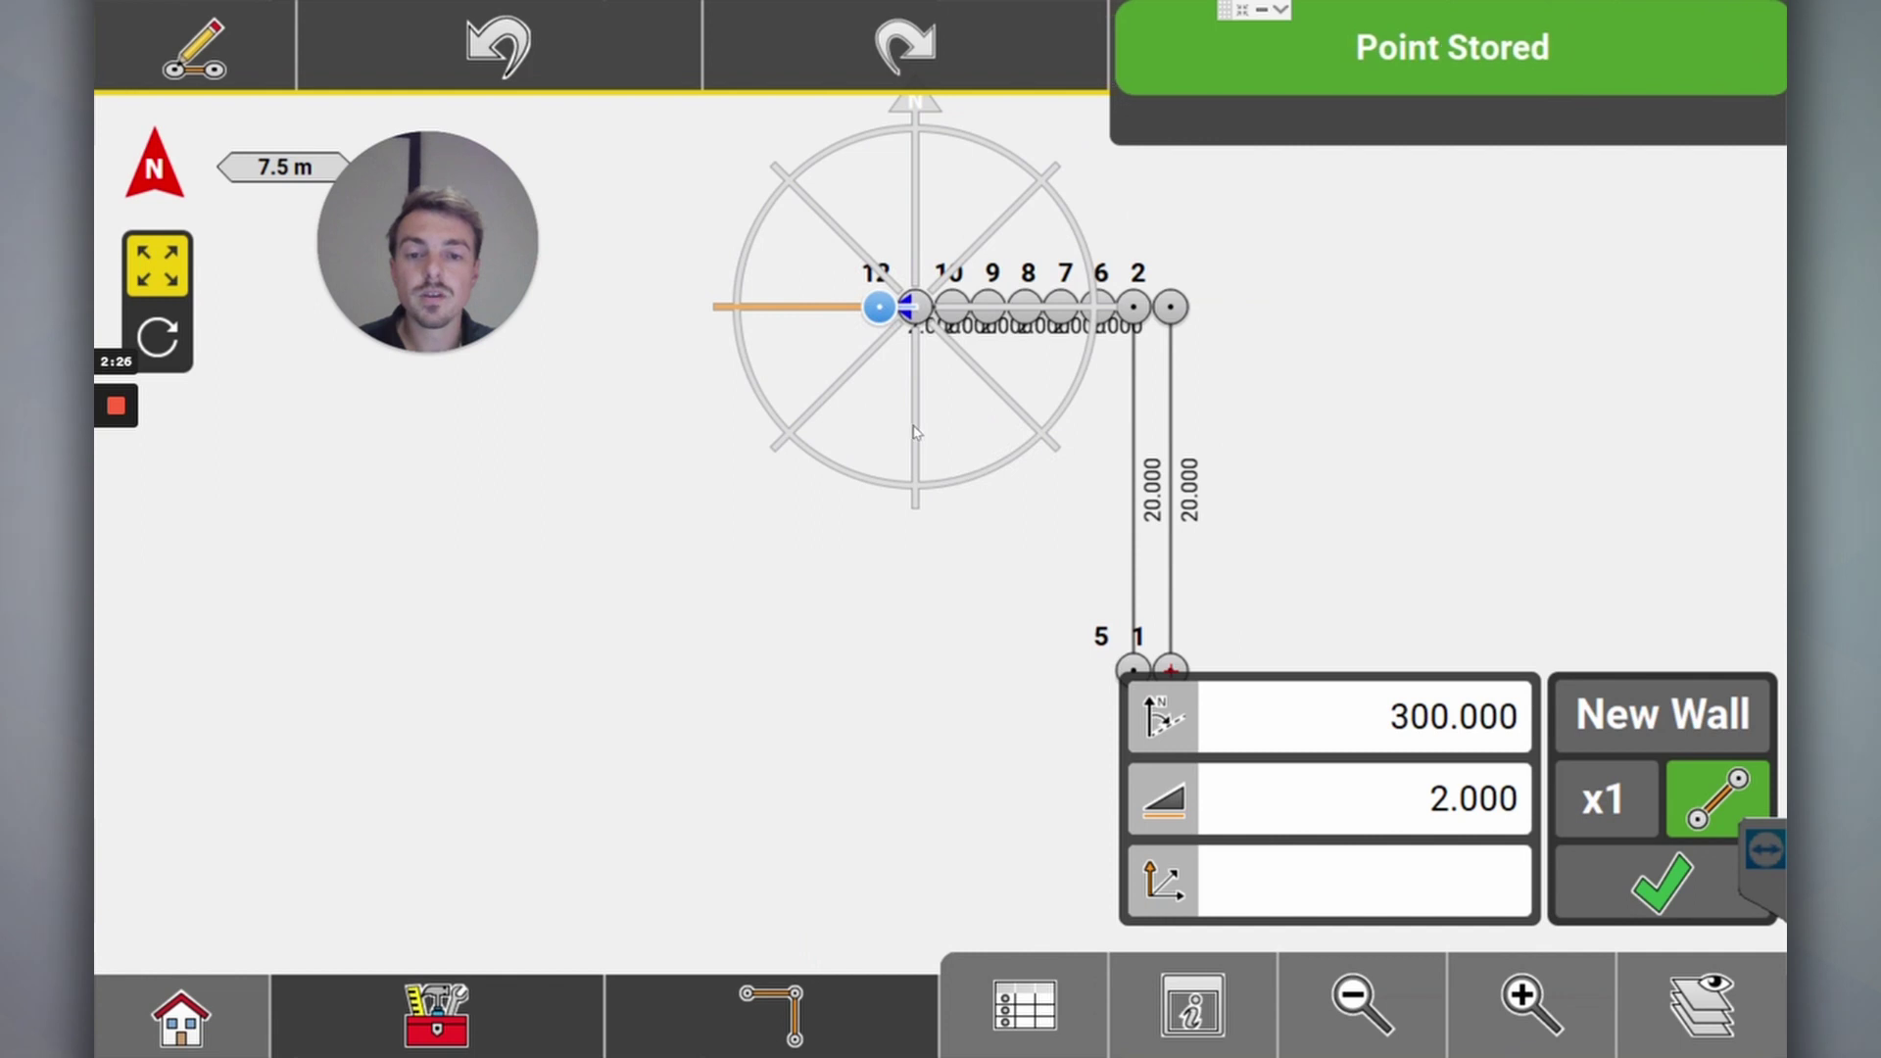
# Change the direction to 200.000, pointing south, with a provisional 20 m distance
pyautogui.click(931, 449)
pyautogui.click(1570, 801)
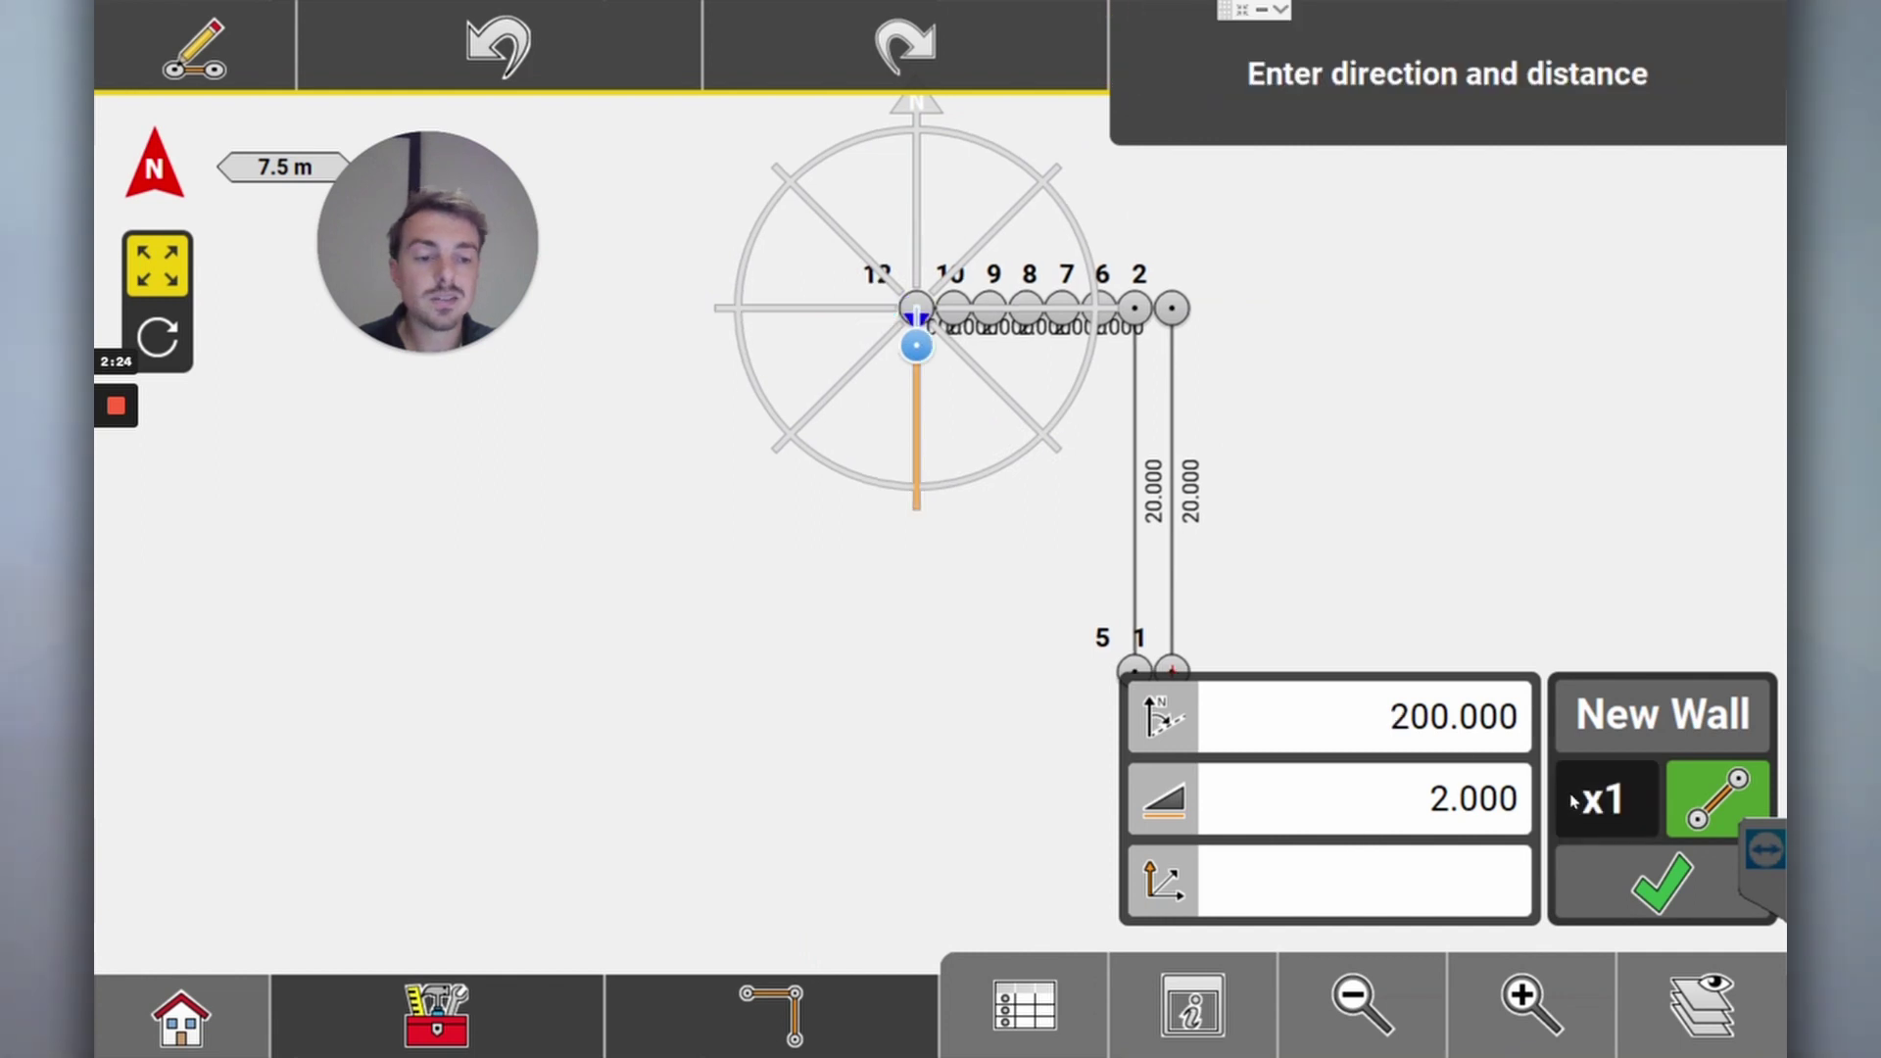
pyautogui.click(432, 996)
pyautogui.click(1362, 798)
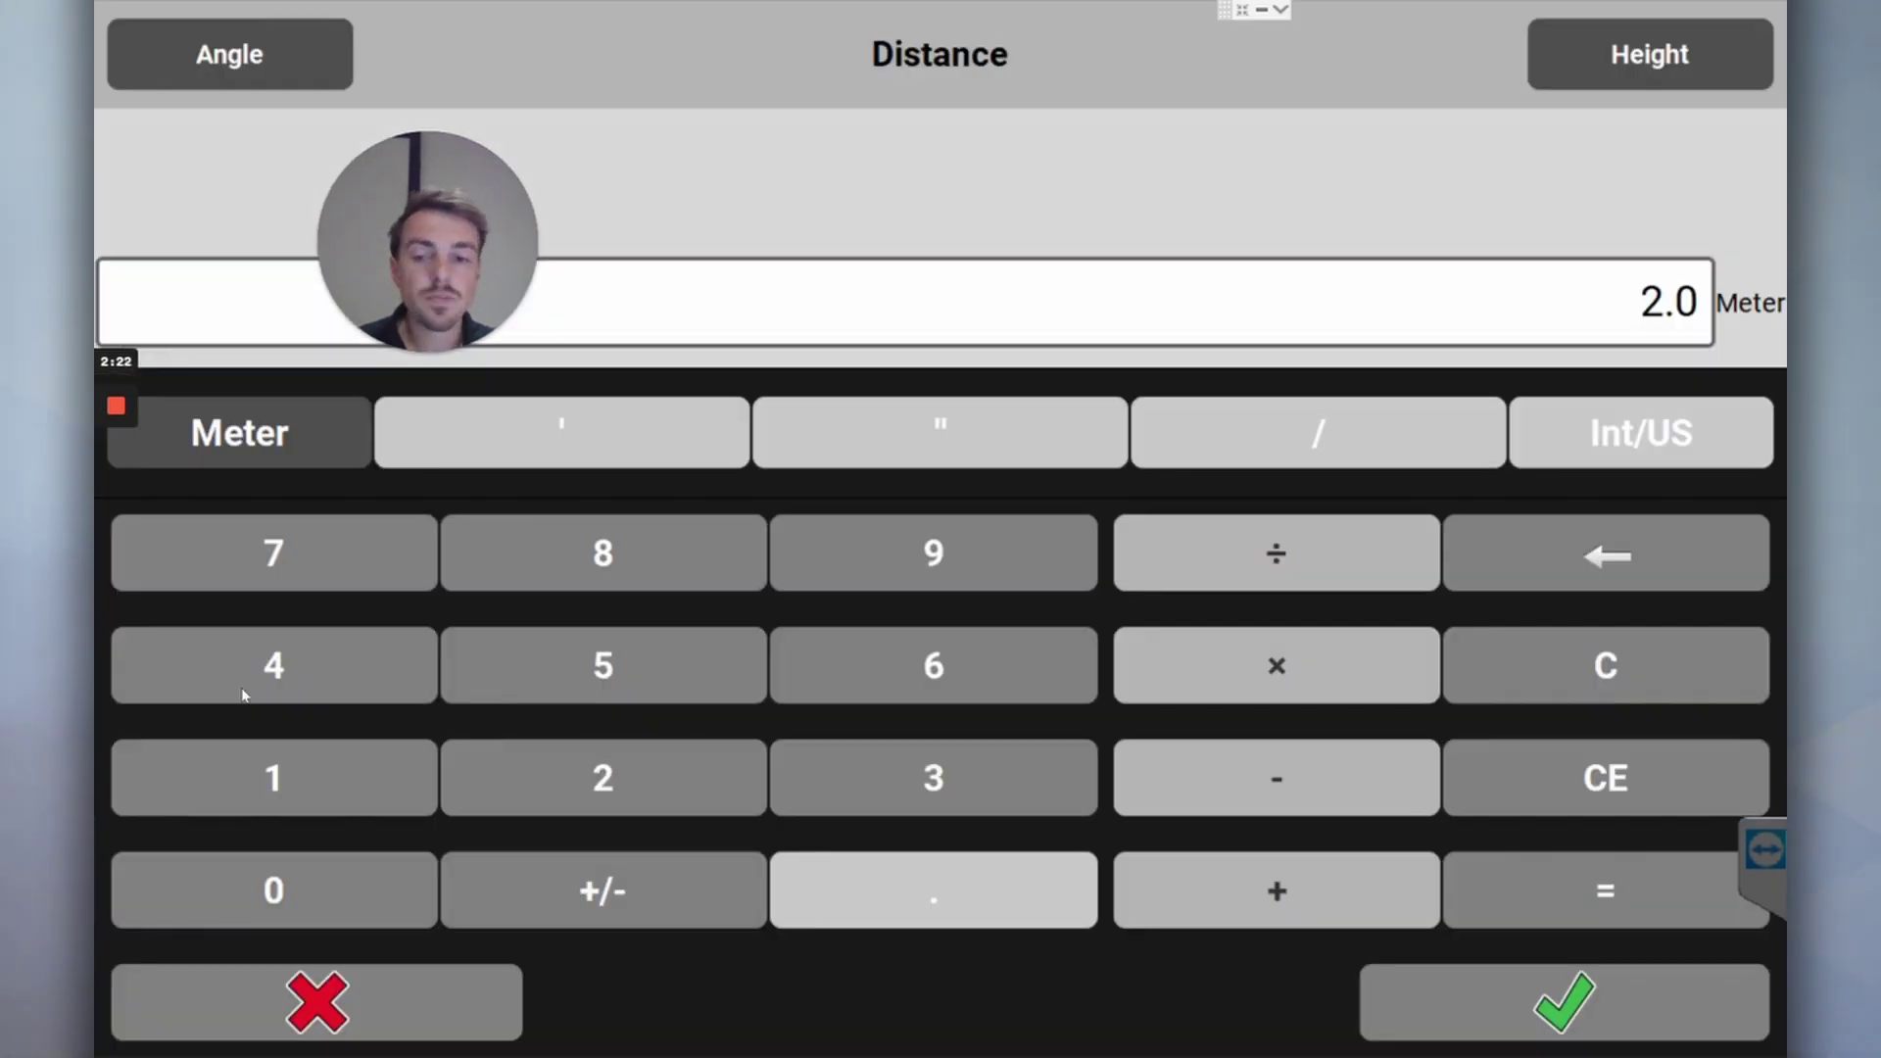
pyautogui.click(685, 798)
pyautogui.click(231, 880)
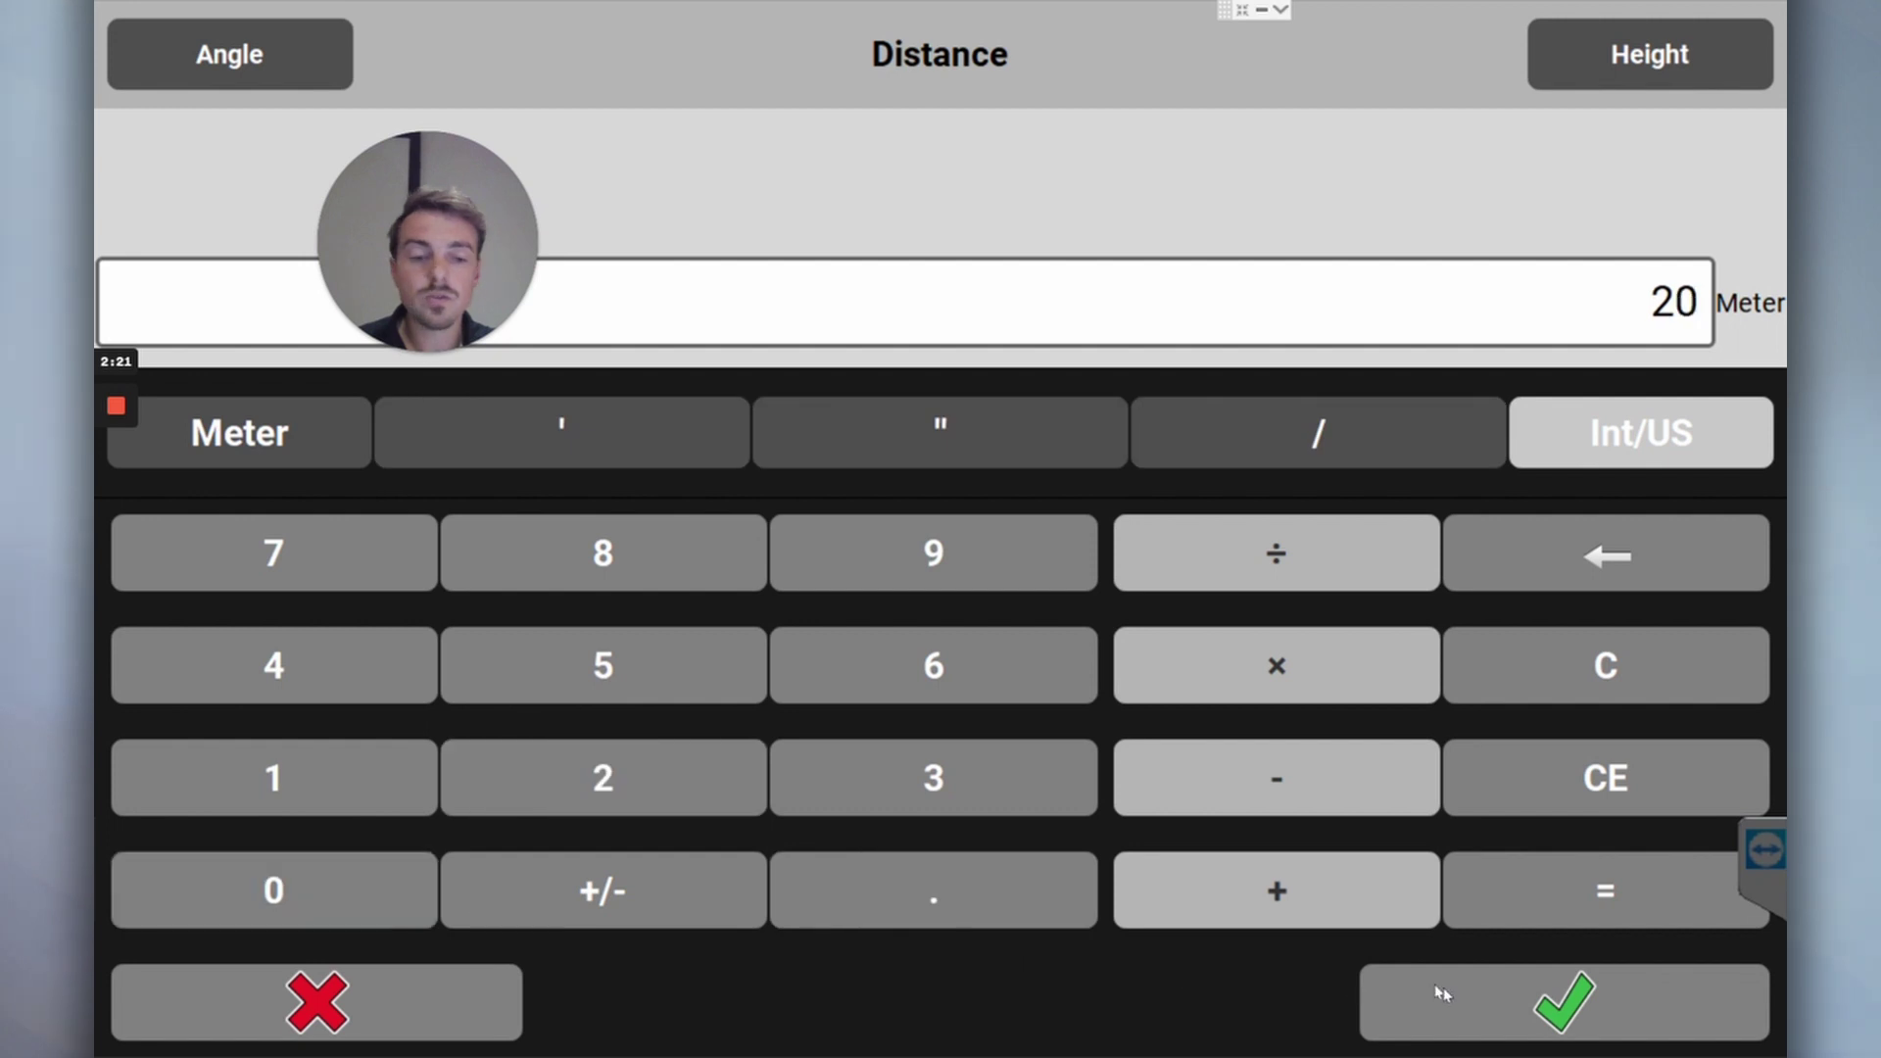
pyautogui.click(1494, 996)
# Store two points, 13 and 14, at 10 m spacing south of point 12
pyautogui.click(1484, 799)
pyautogui.click(273, 777)
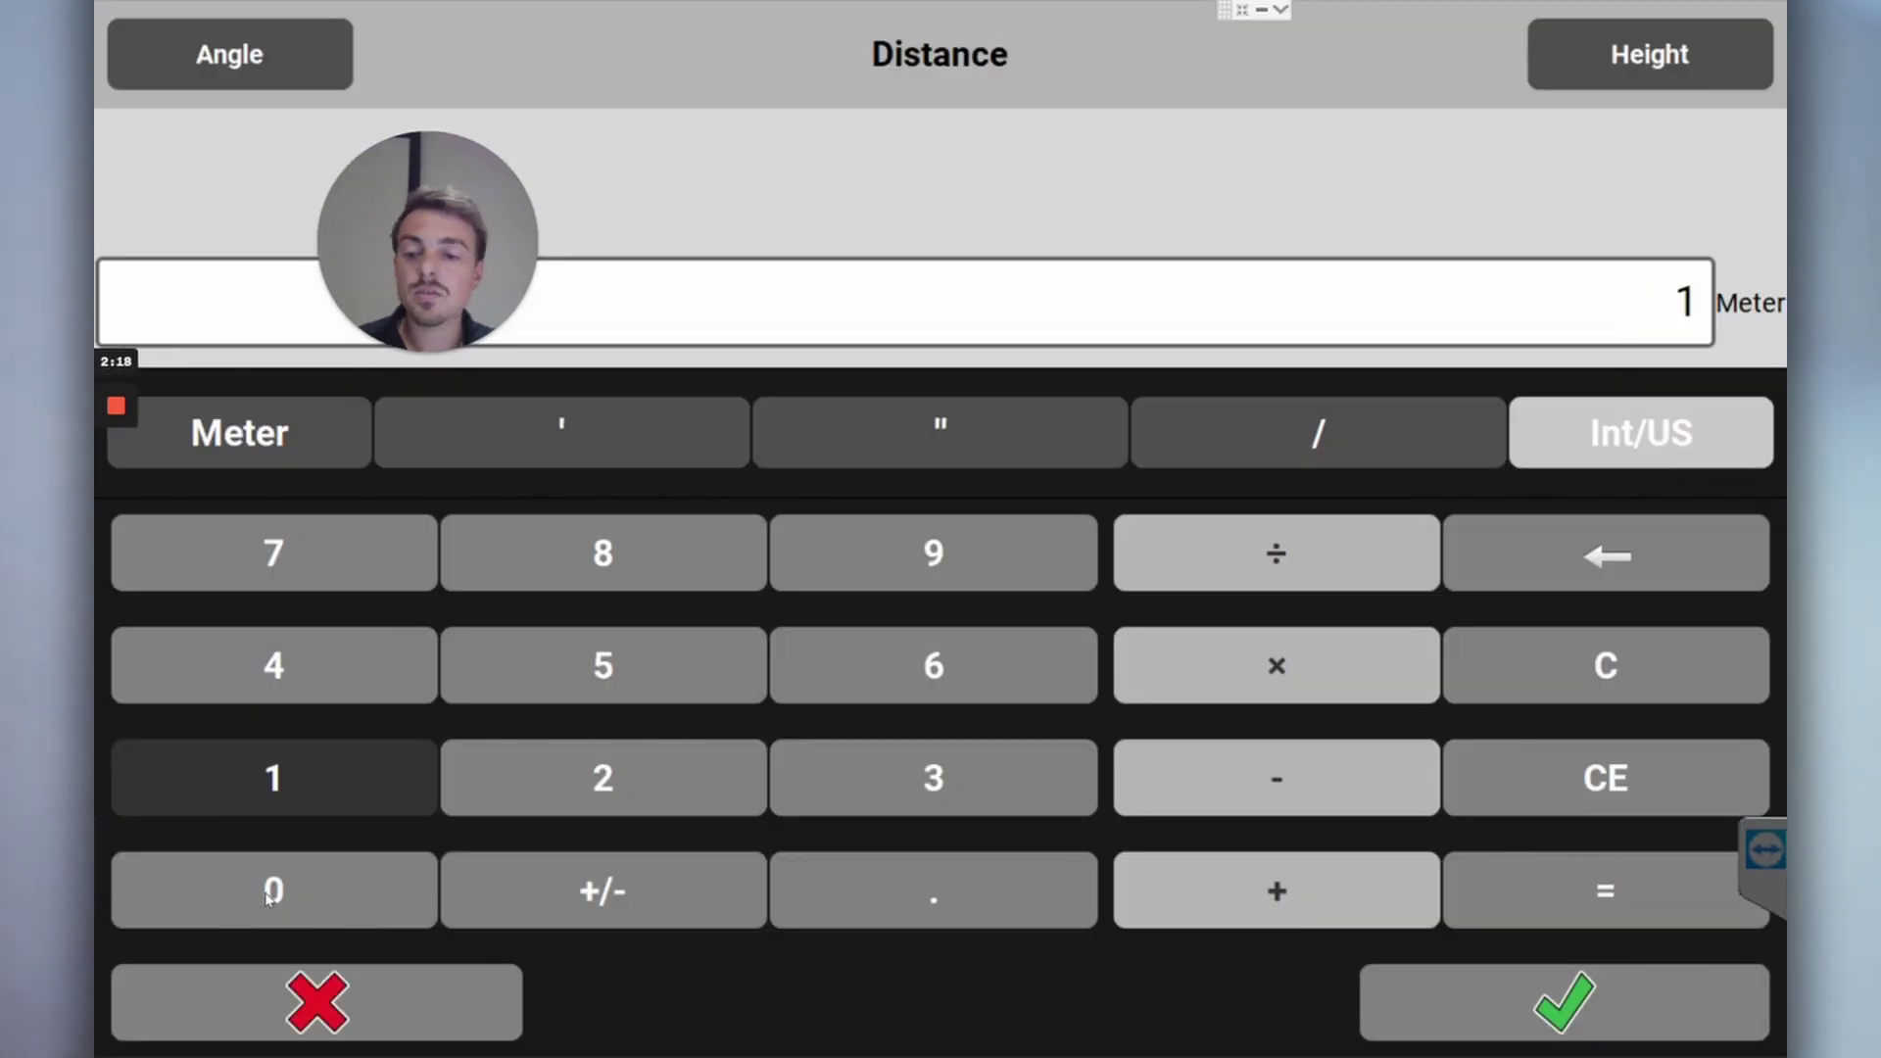
pyautogui.click(274, 884)
pyautogui.click(1528, 1000)
pyautogui.click(1602, 799)
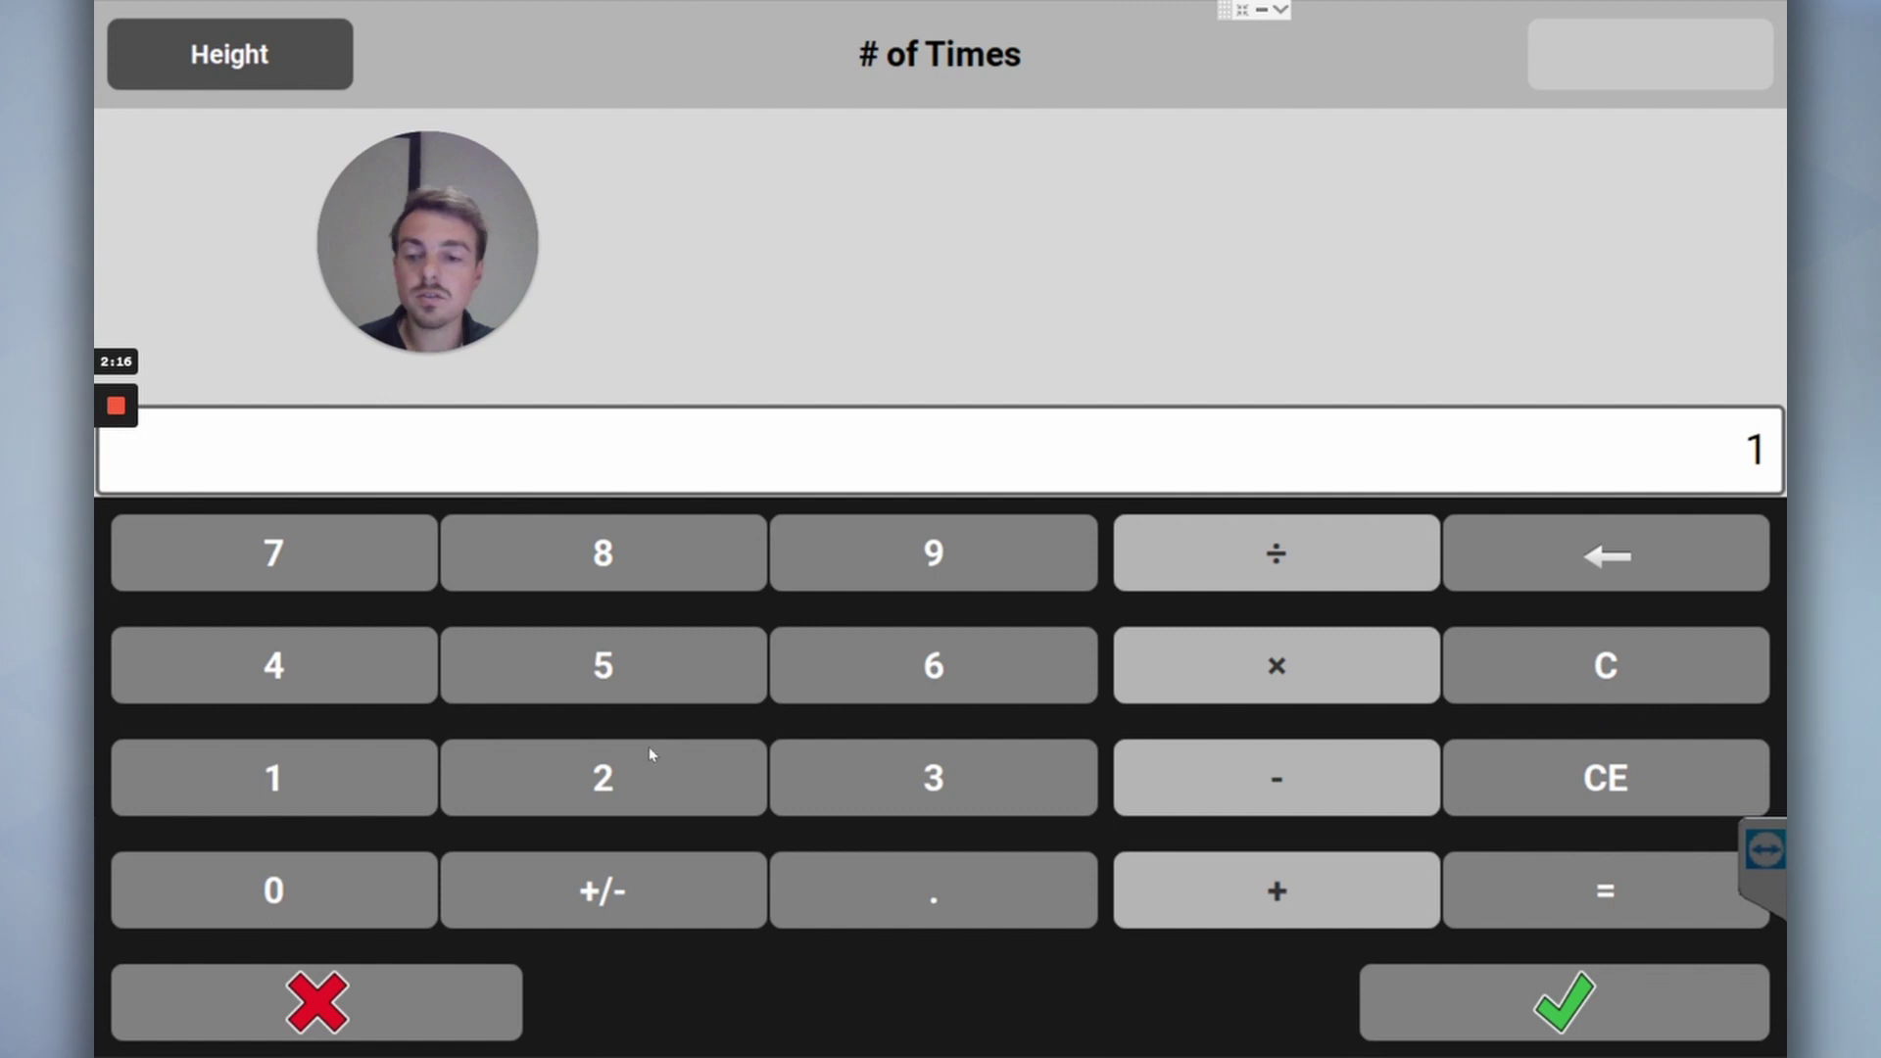
pyautogui.click(600, 777)
pyautogui.click(1559, 998)
pyautogui.click(1661, 887)
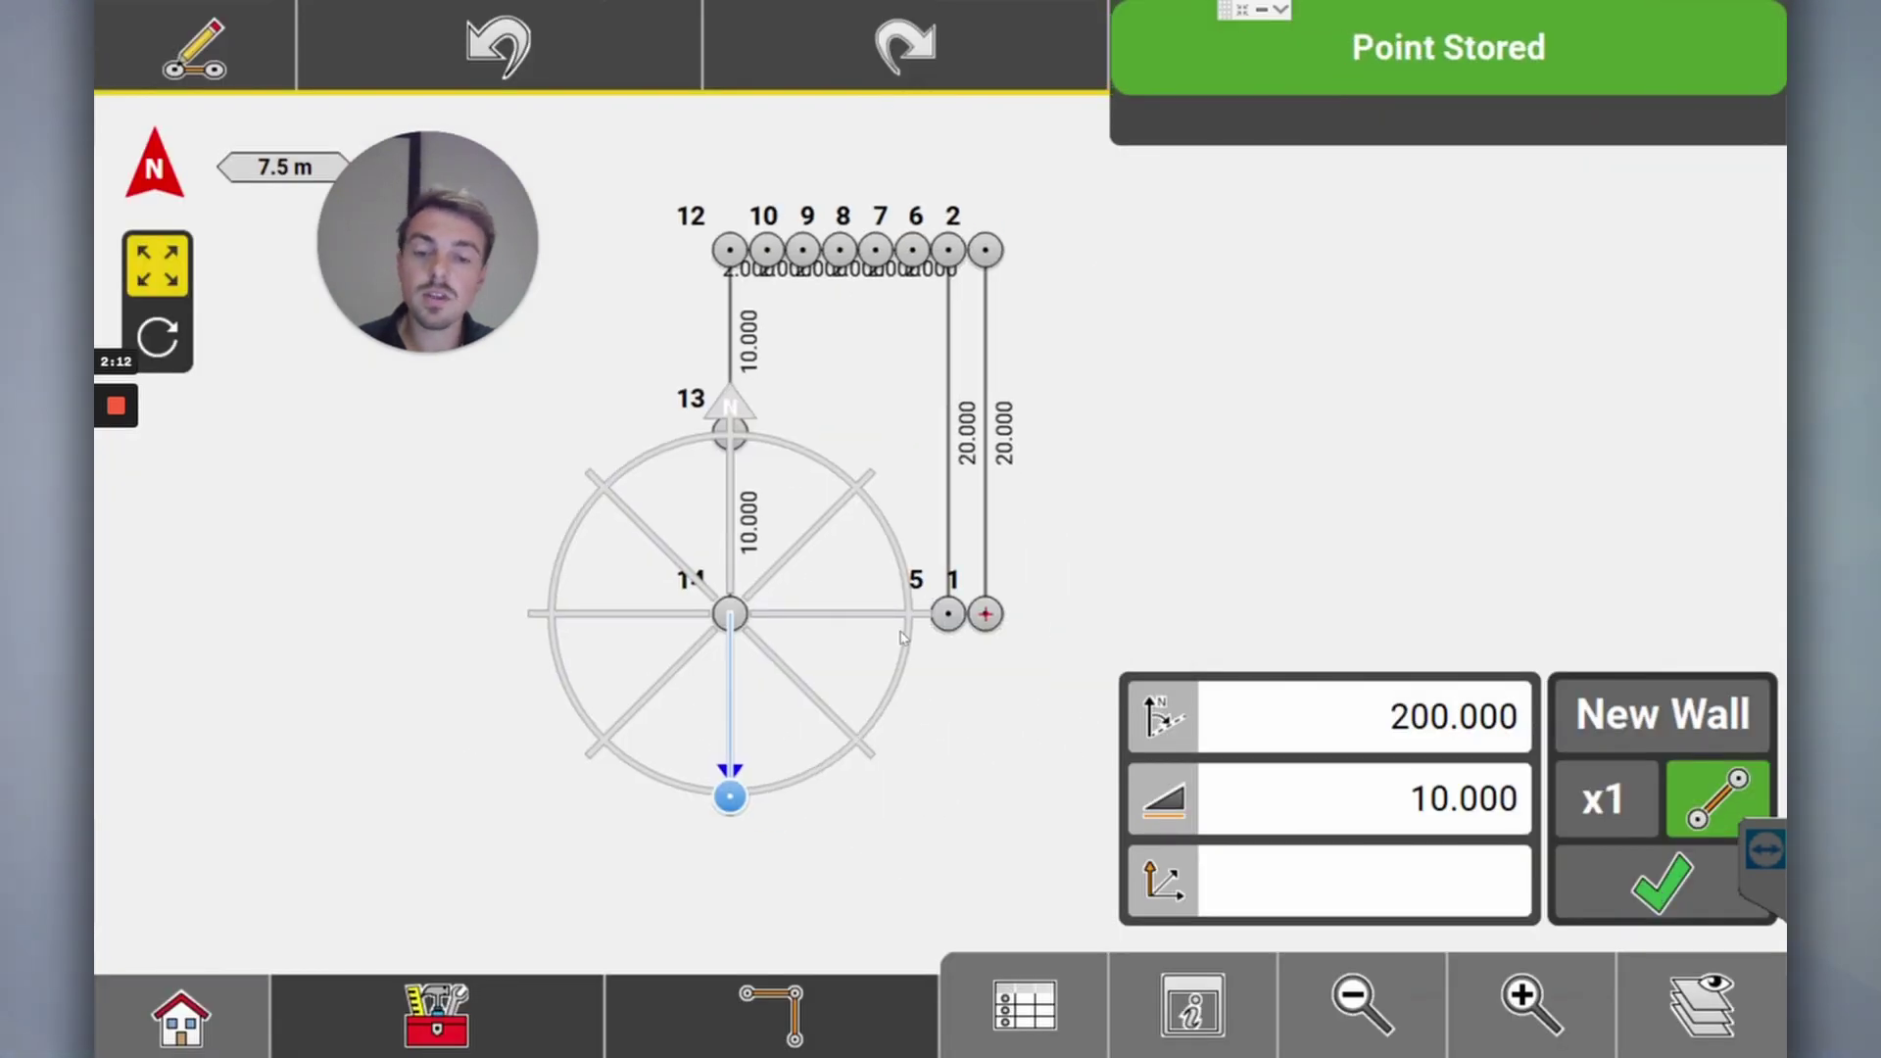
# Connect point 14 to point 5 with a line to close the wall outline
pyautogui.click(457, 982)
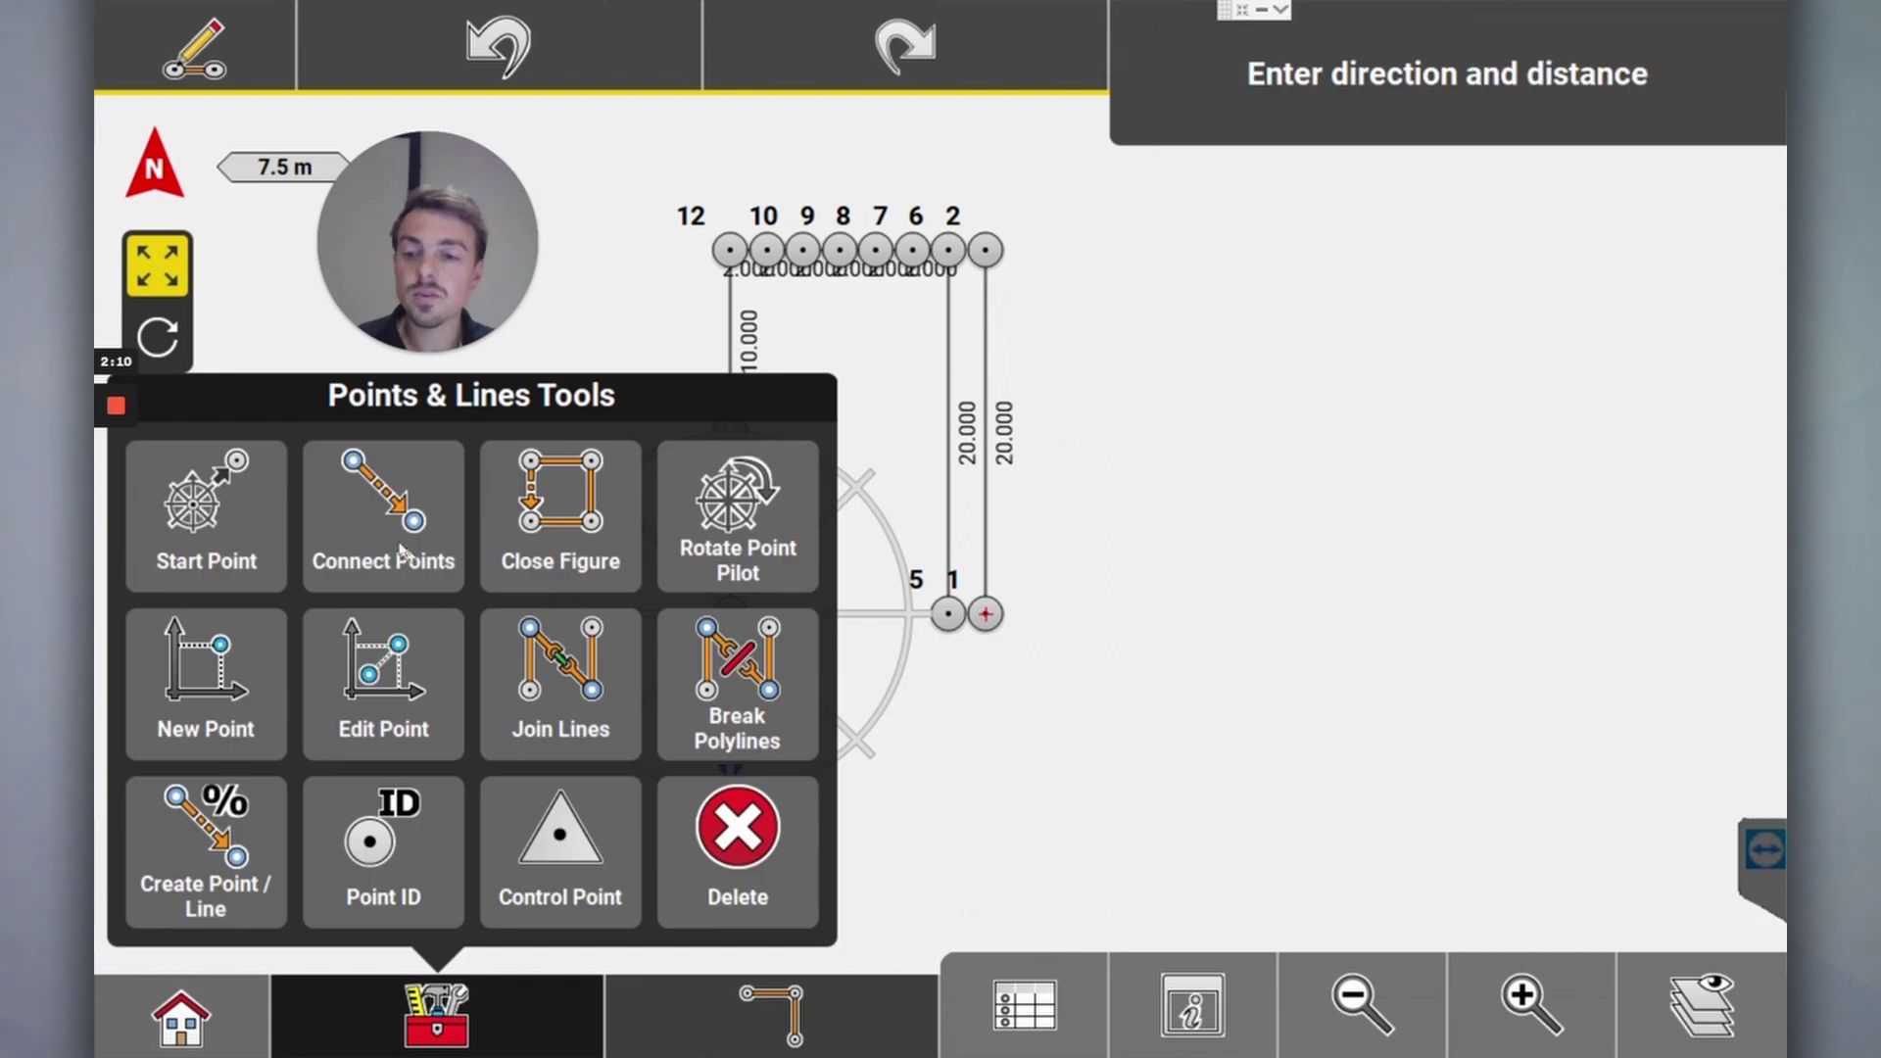
pyautogui.click(392, 520)
pyautogui.click(730, 615)
pyautogui.click(946, 615)
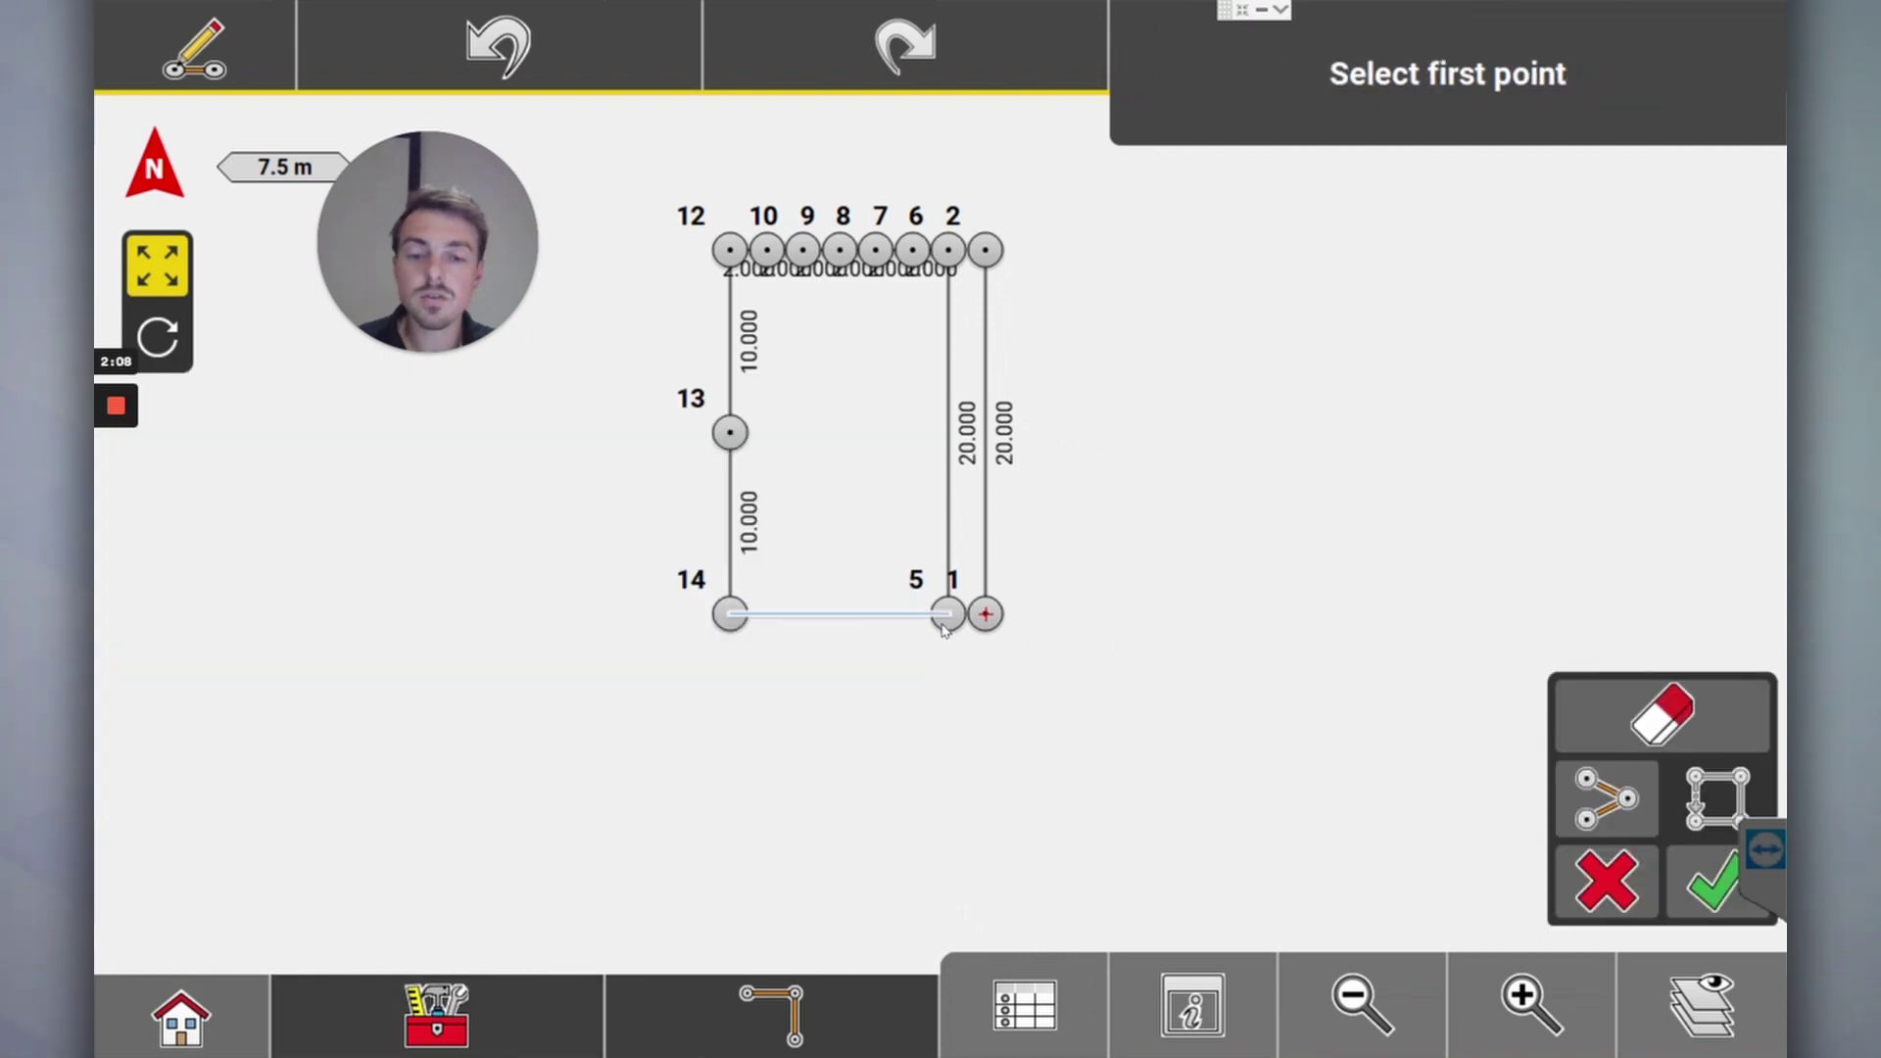
pyautogui.click(1709, 886)
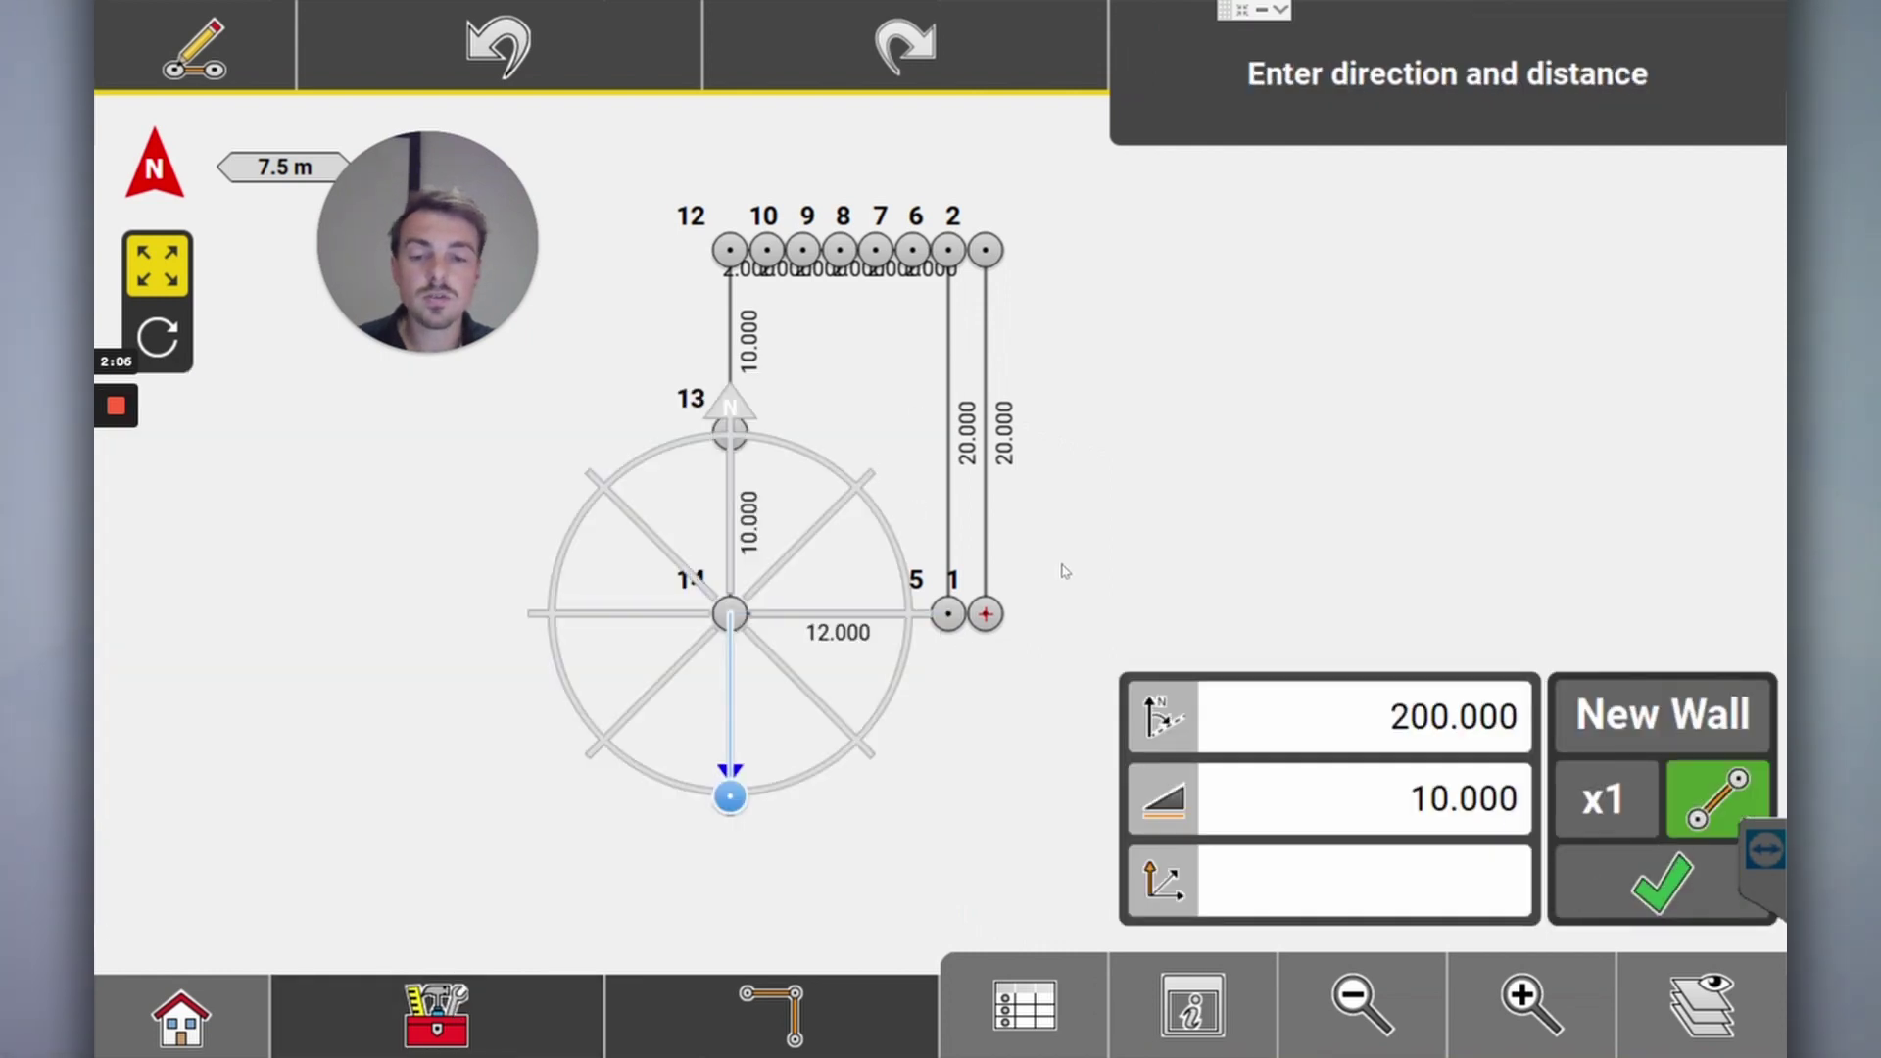
pyautogui.click(181, 1017)
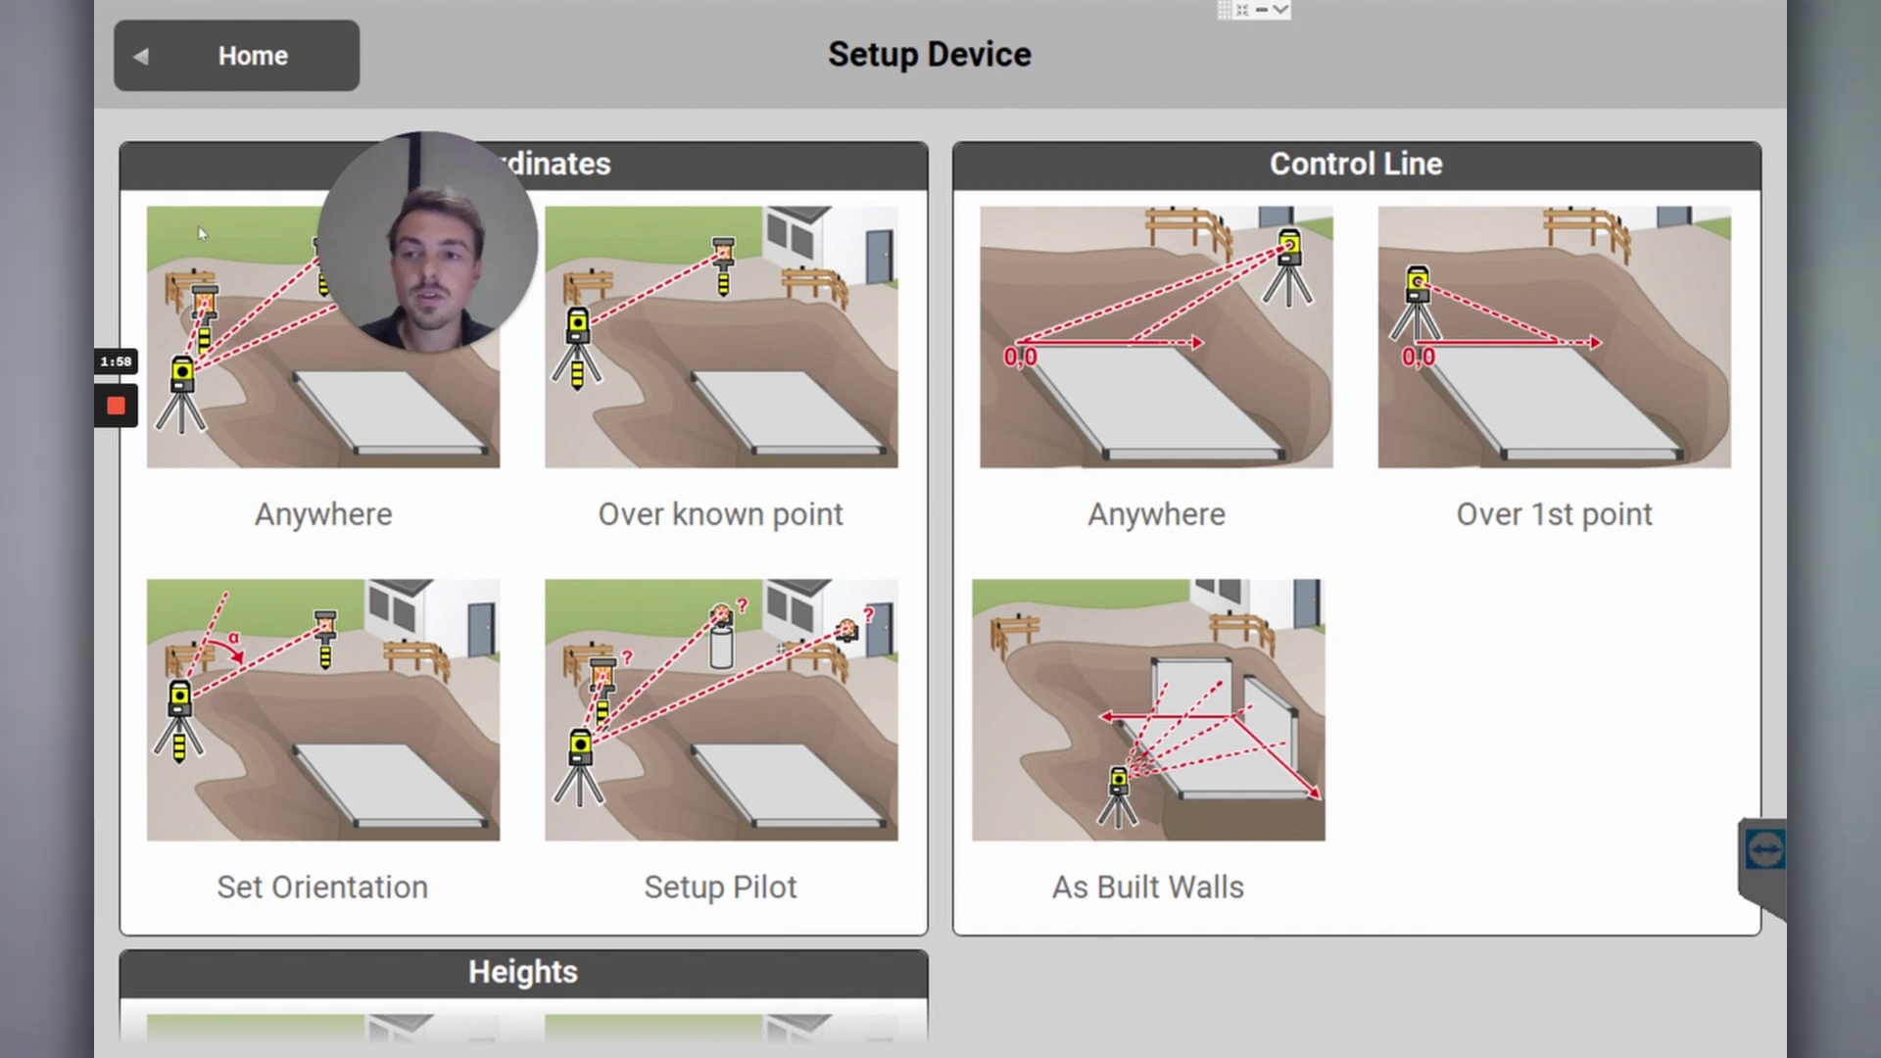
pyautogui.click(223, 79)
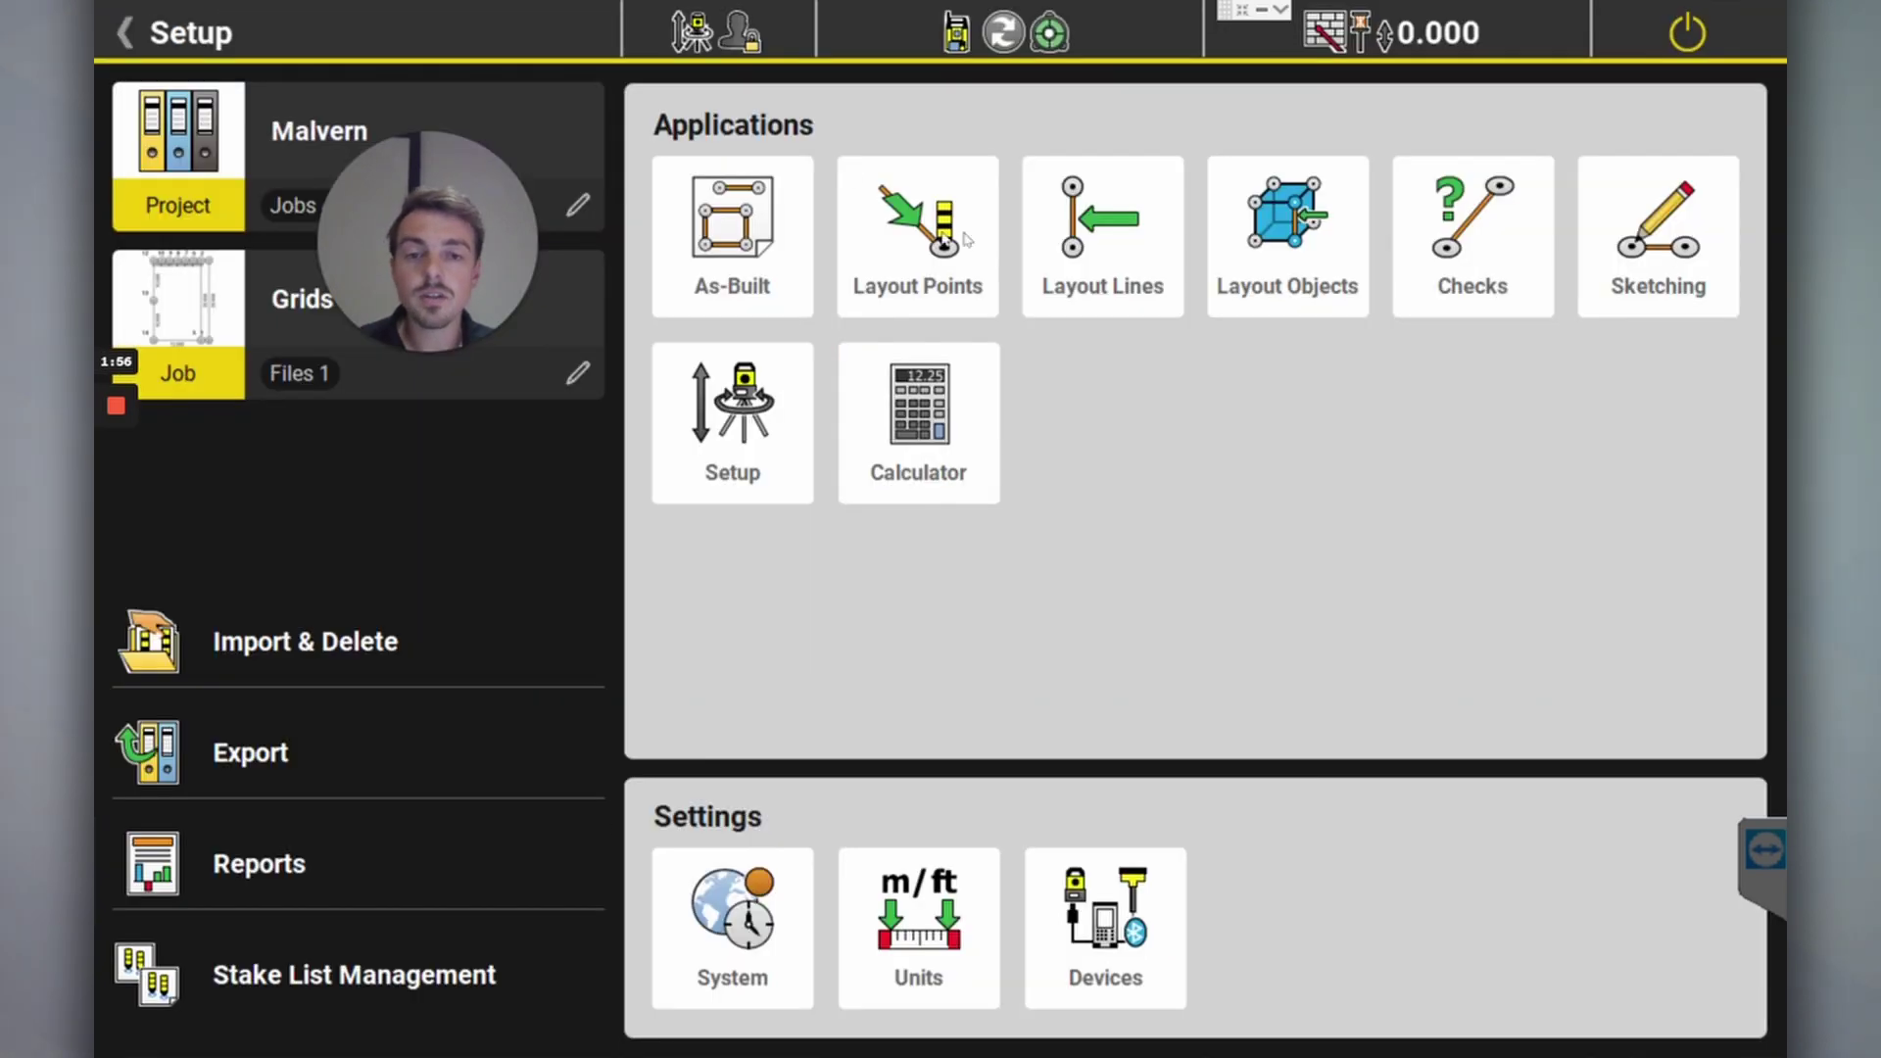
pyautogui.click(1688, 284)
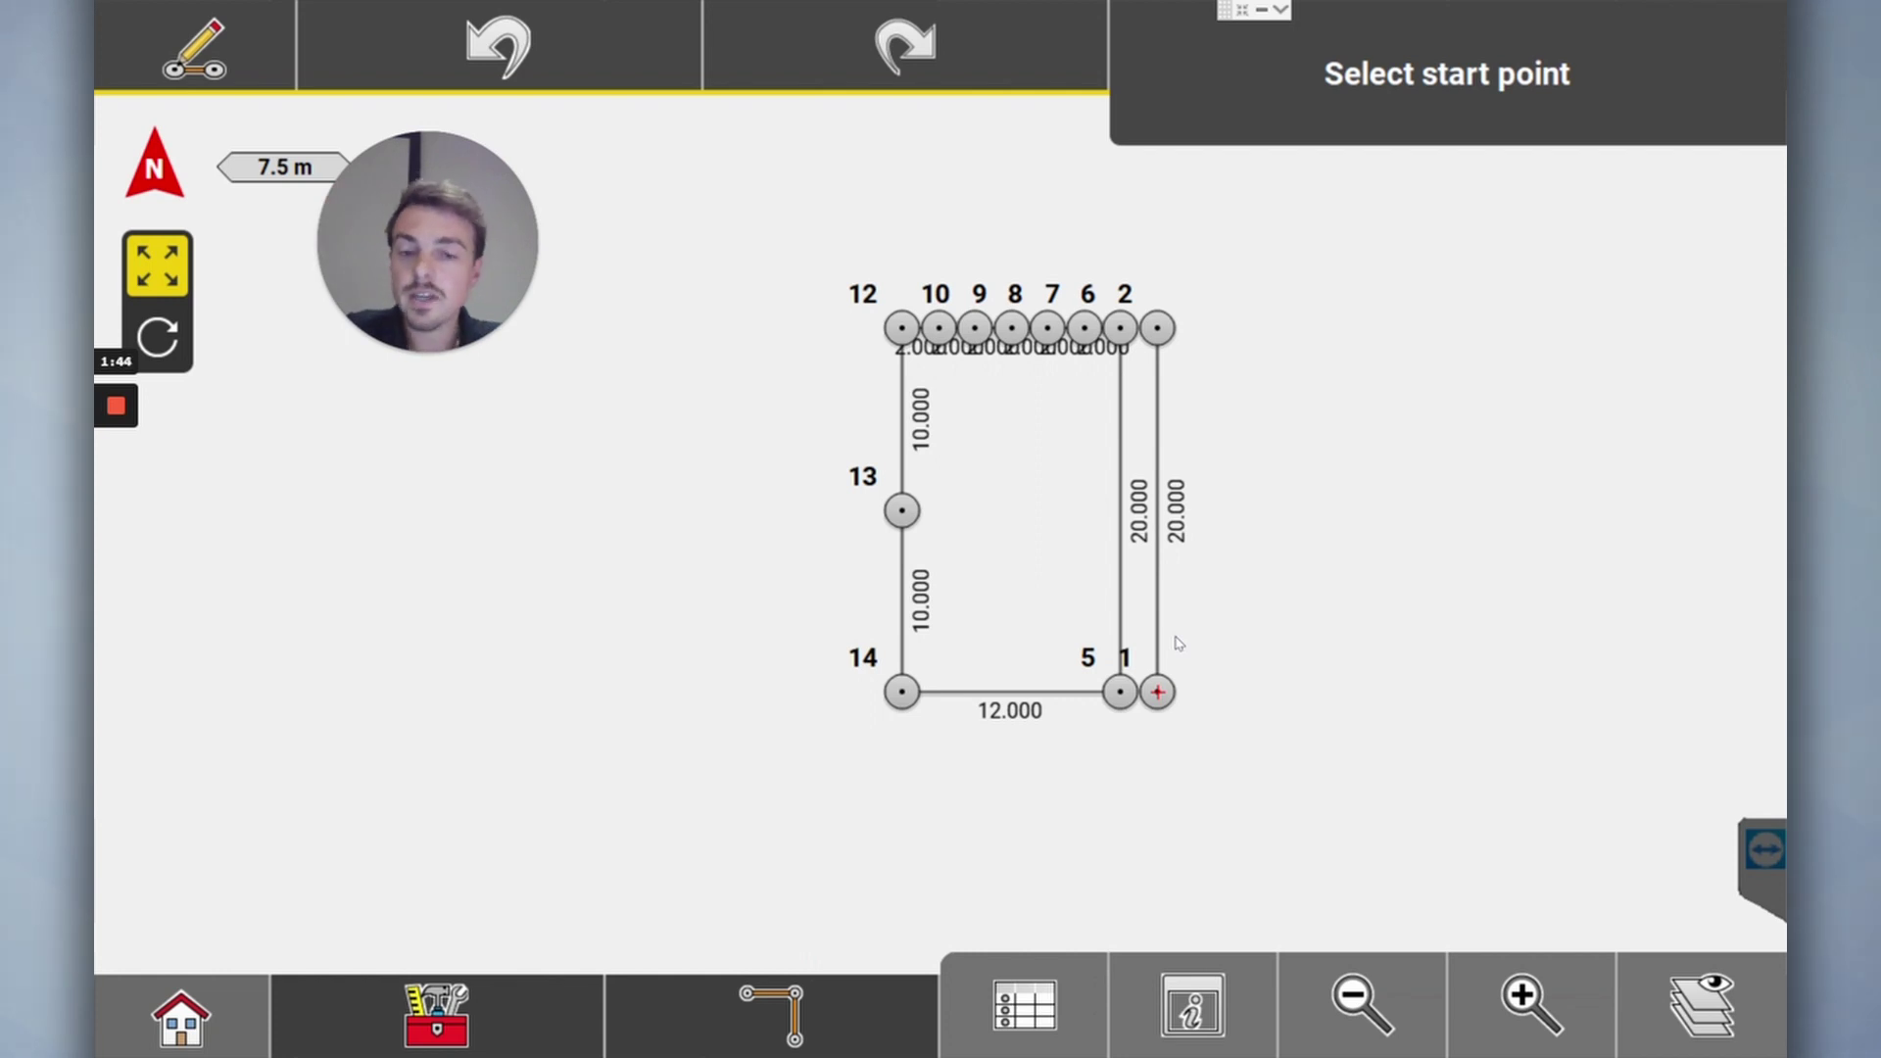
# Choose the Arcs sketching function after browsing the functions and tools panels
pyautogui.click(777, 1024)
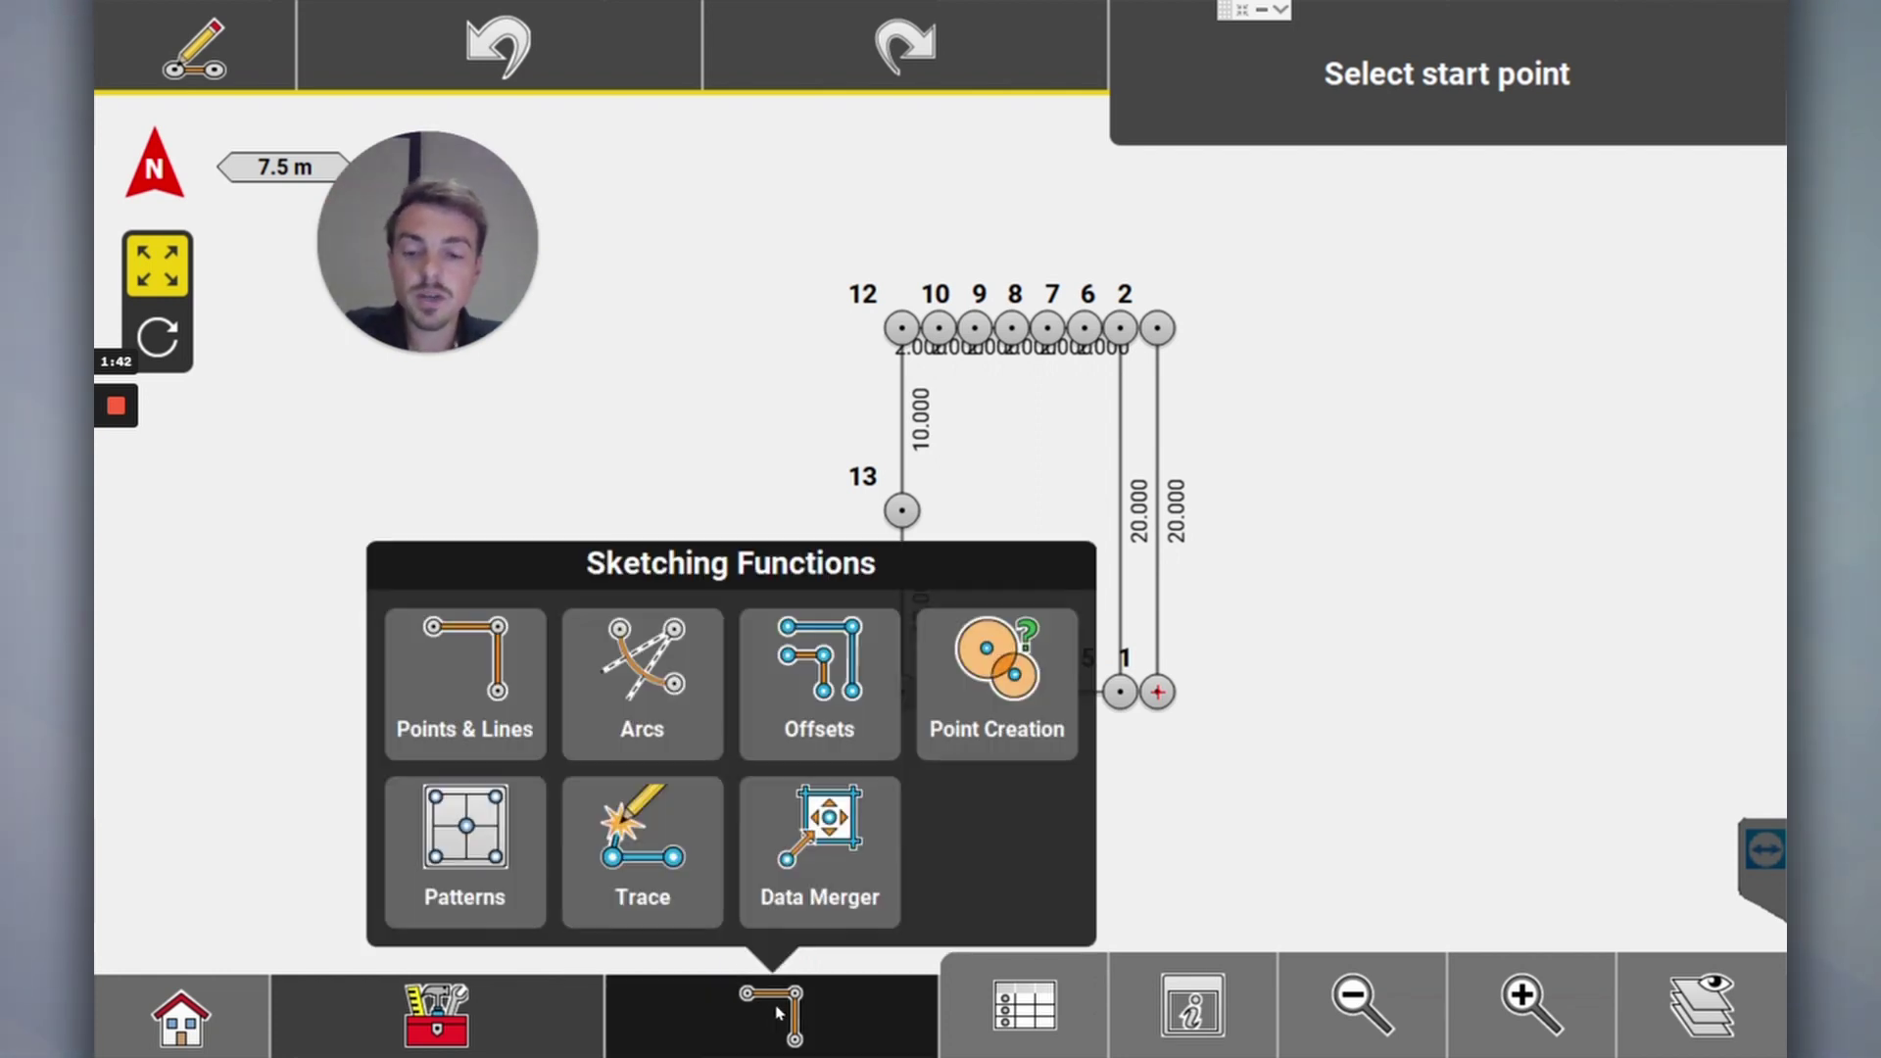
pyautogui.click(815, 792)
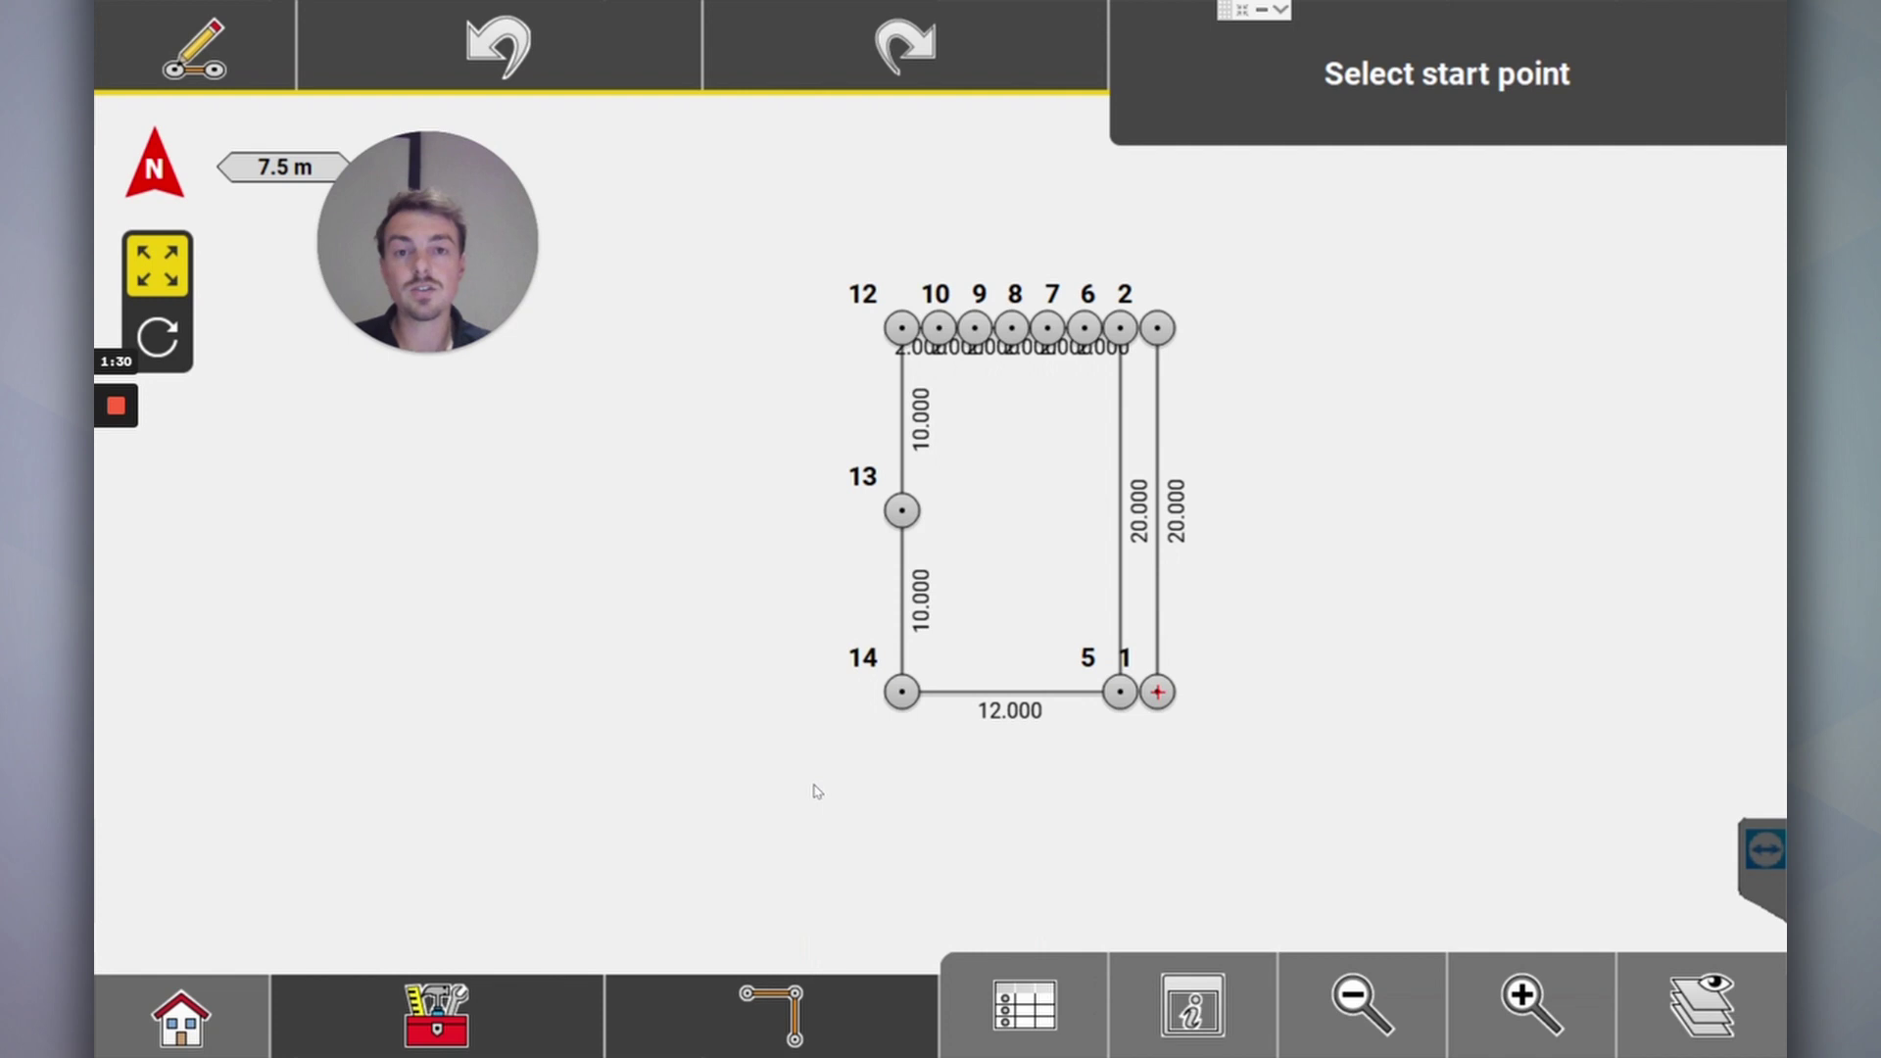
pyautogui.click(768, 1006)
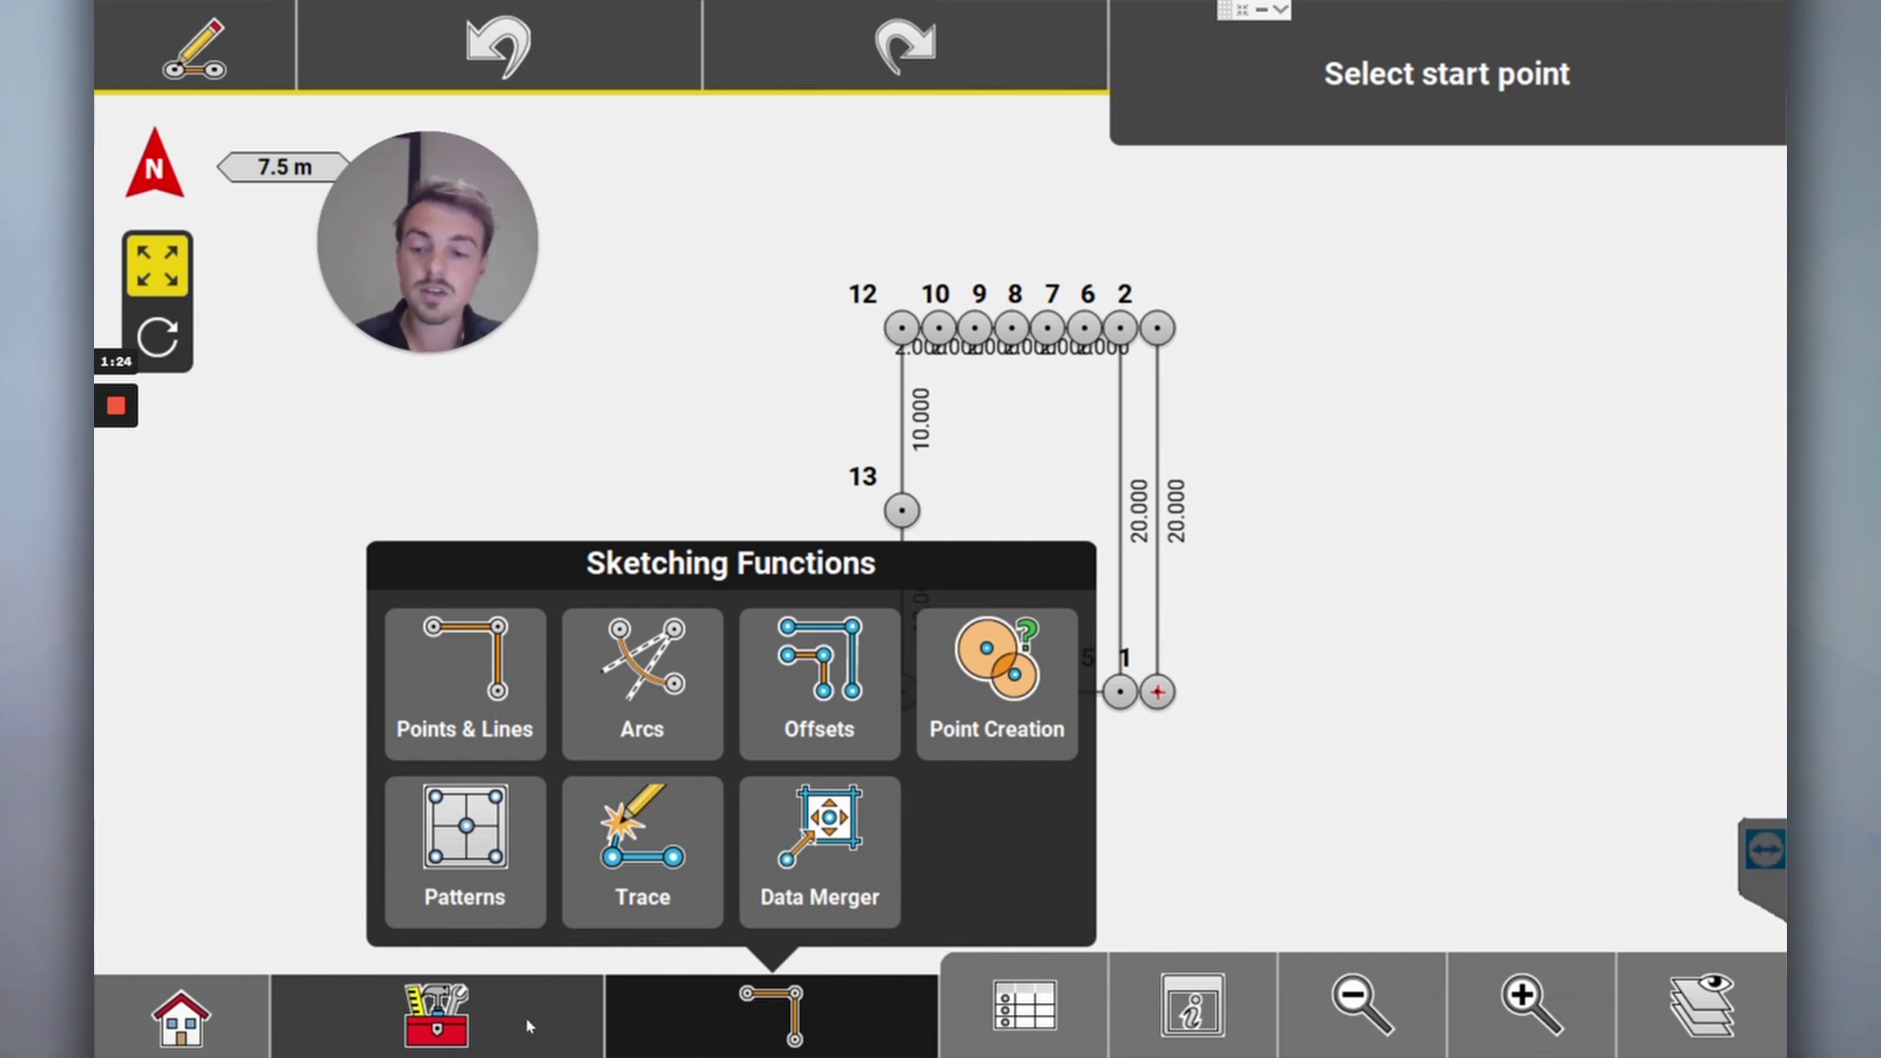
pyautogui.click(471, 1004)
pyautogui.click(470, 1001)
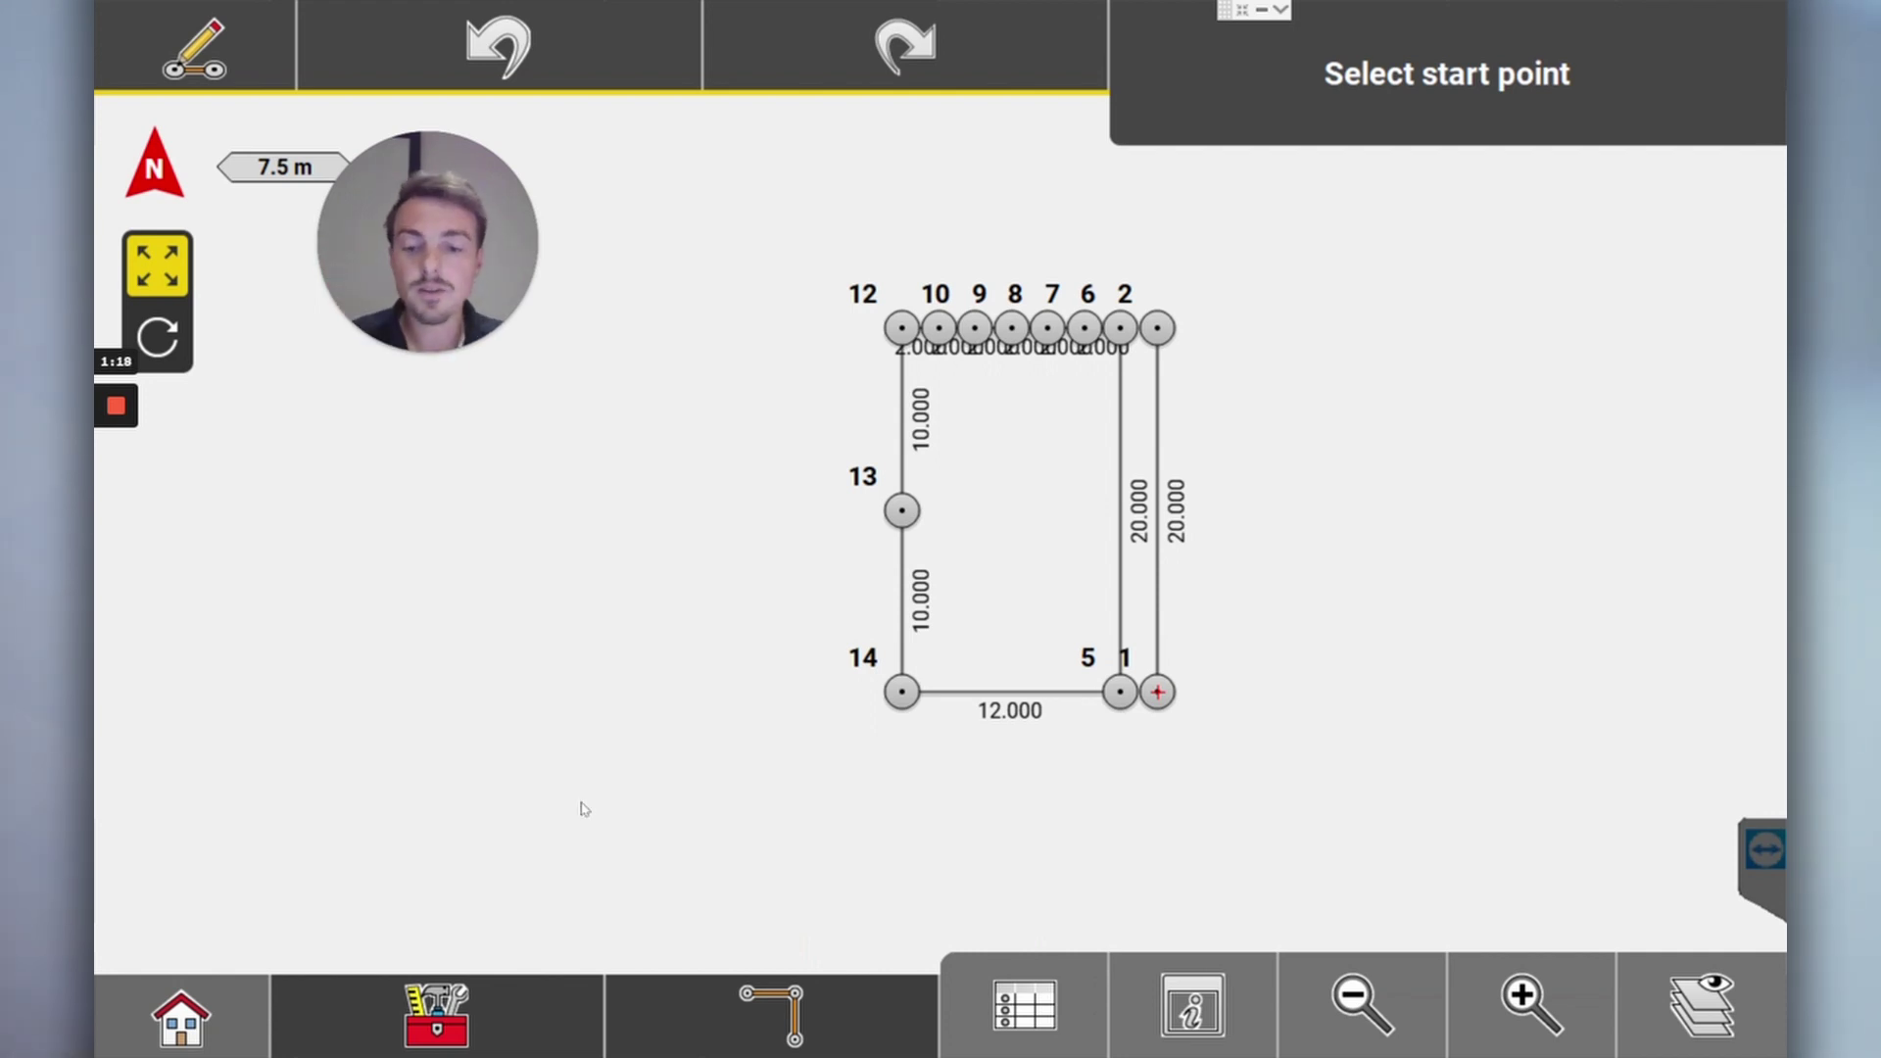
pyautogui.click(718, 1002)
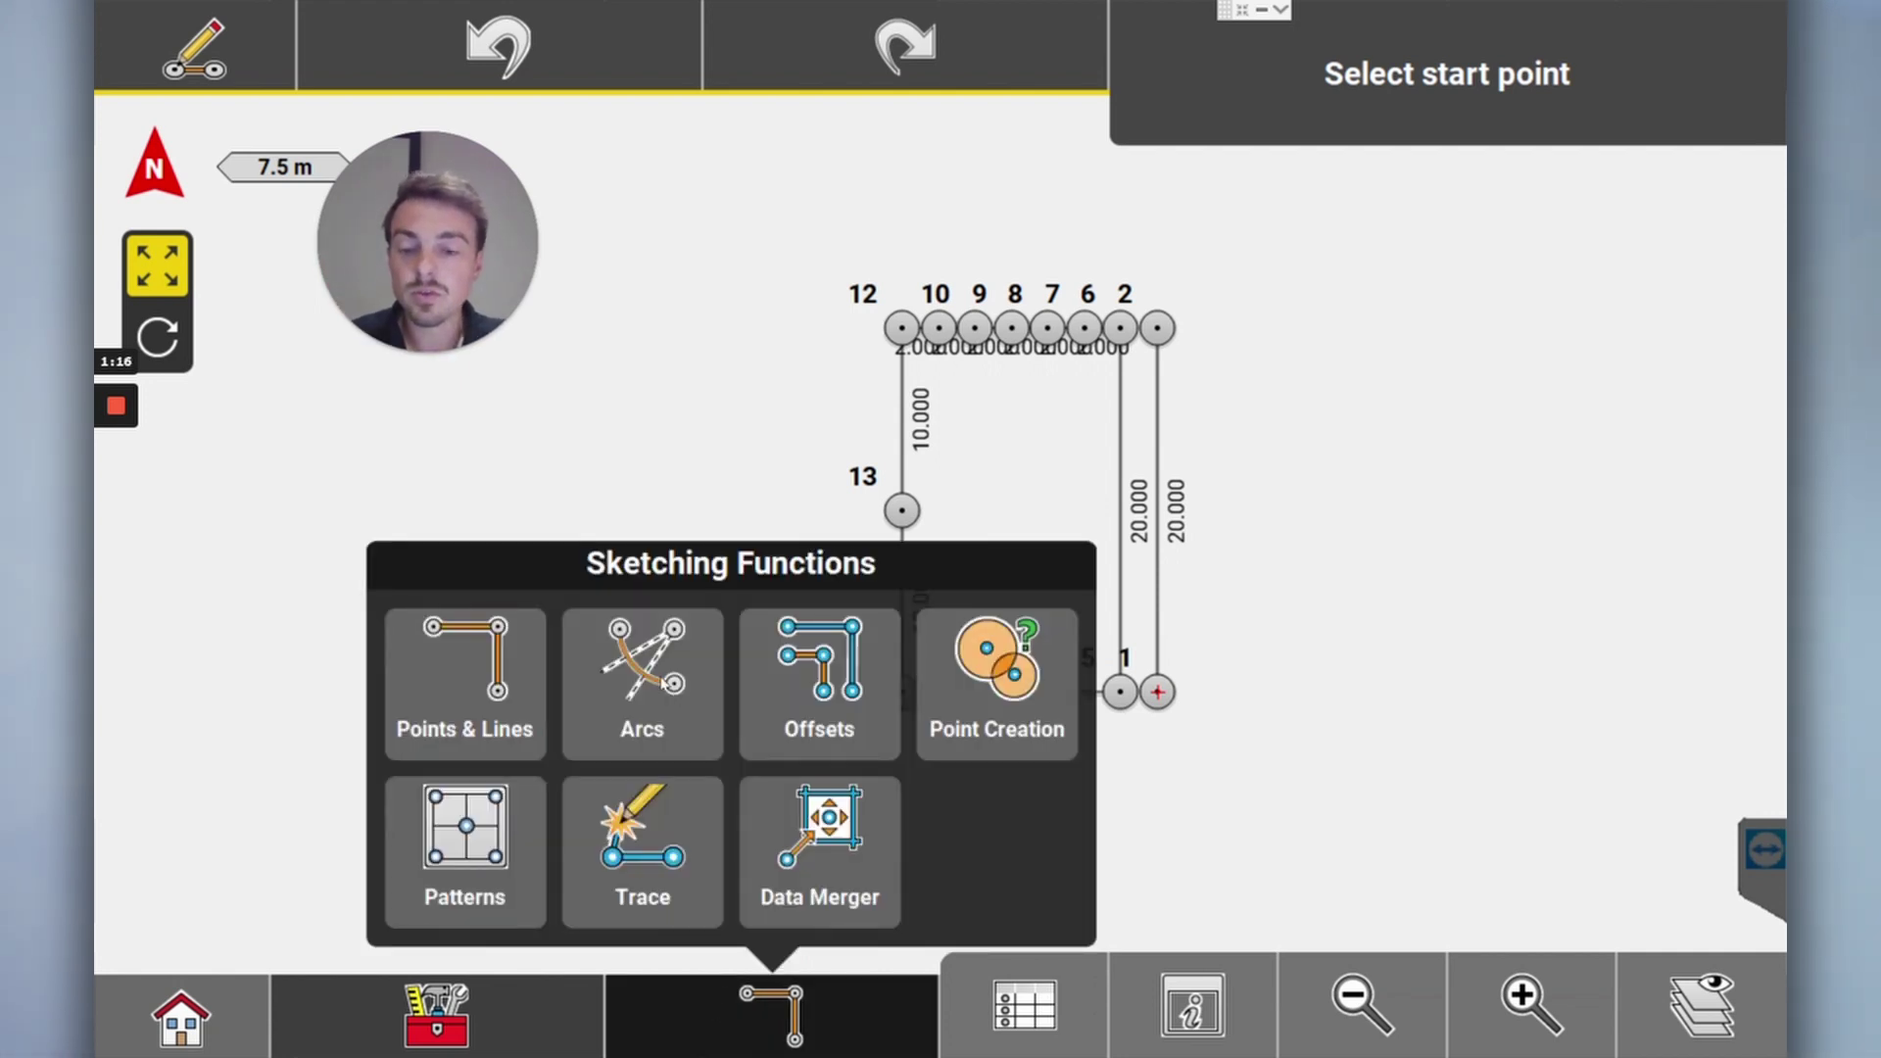
pyautogui.click(678, 697)
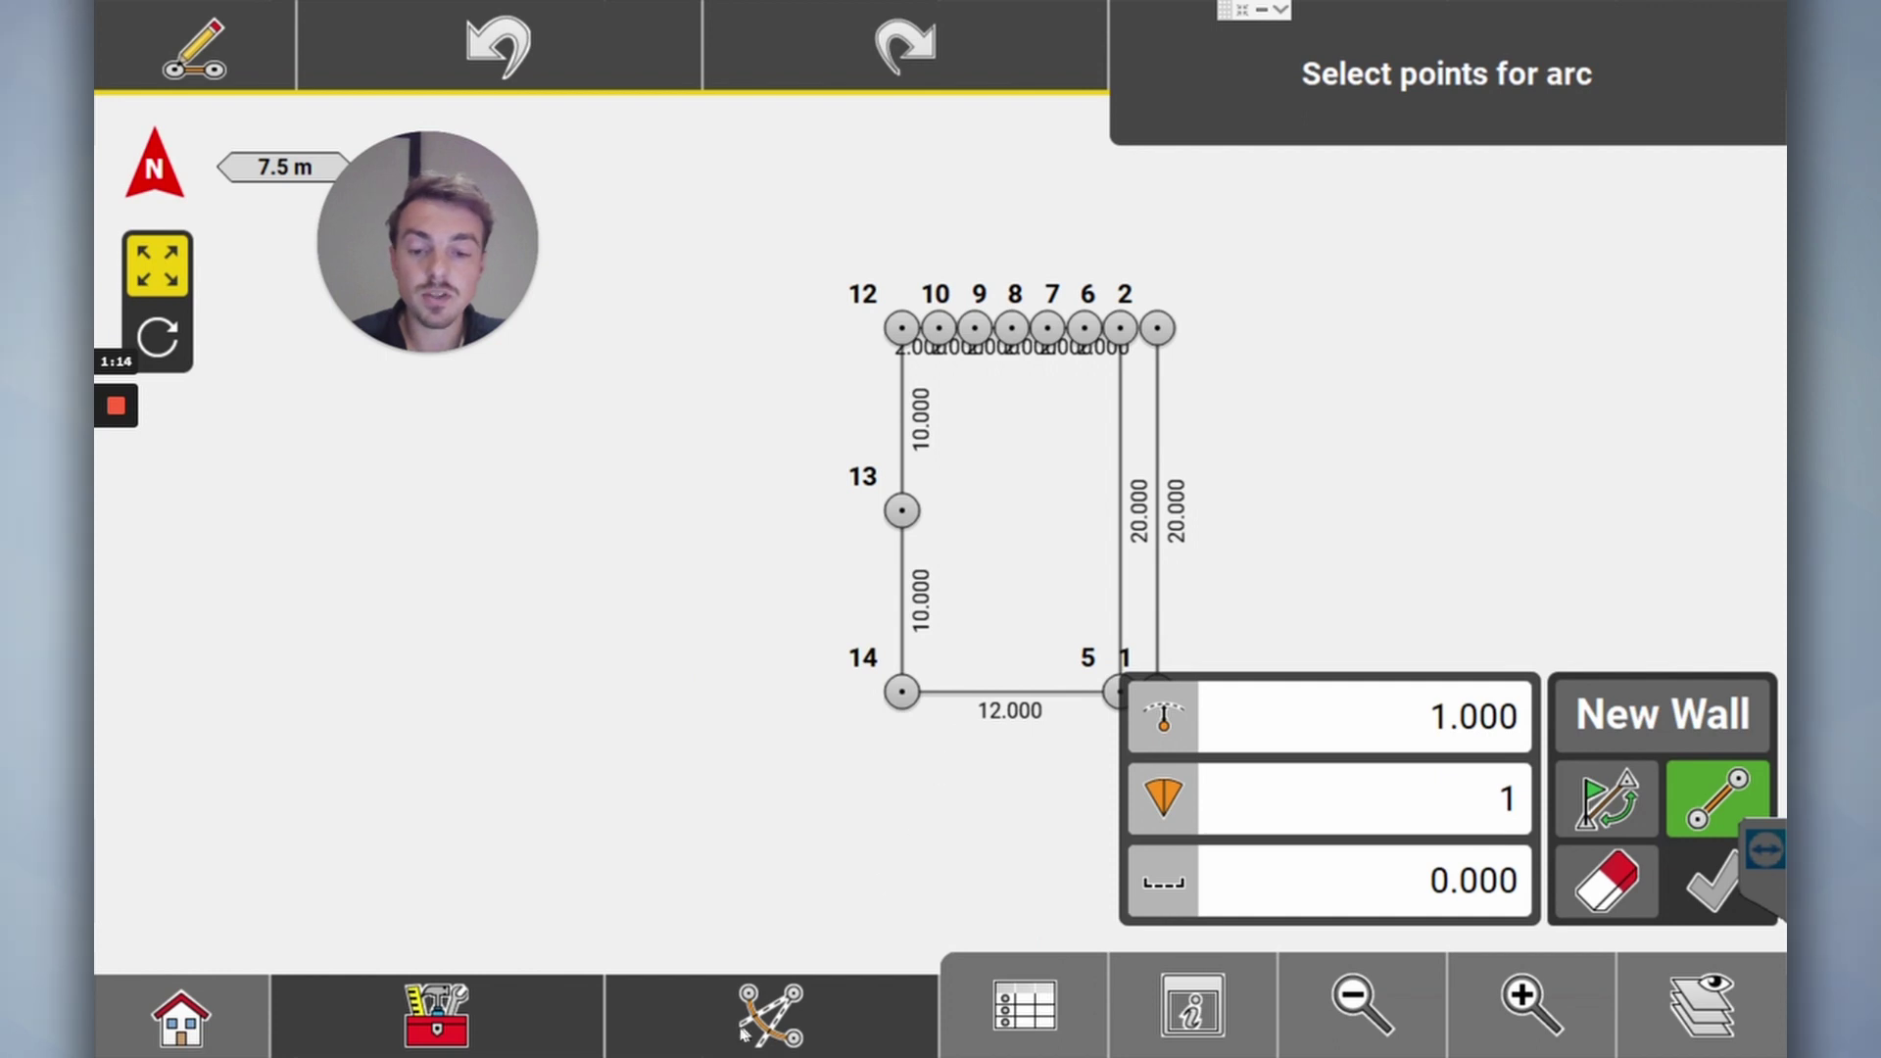
# Draw an arc through points 12, 13 and 5, then open Layout Lines stakeout
pyautogui.click(773, 1024)
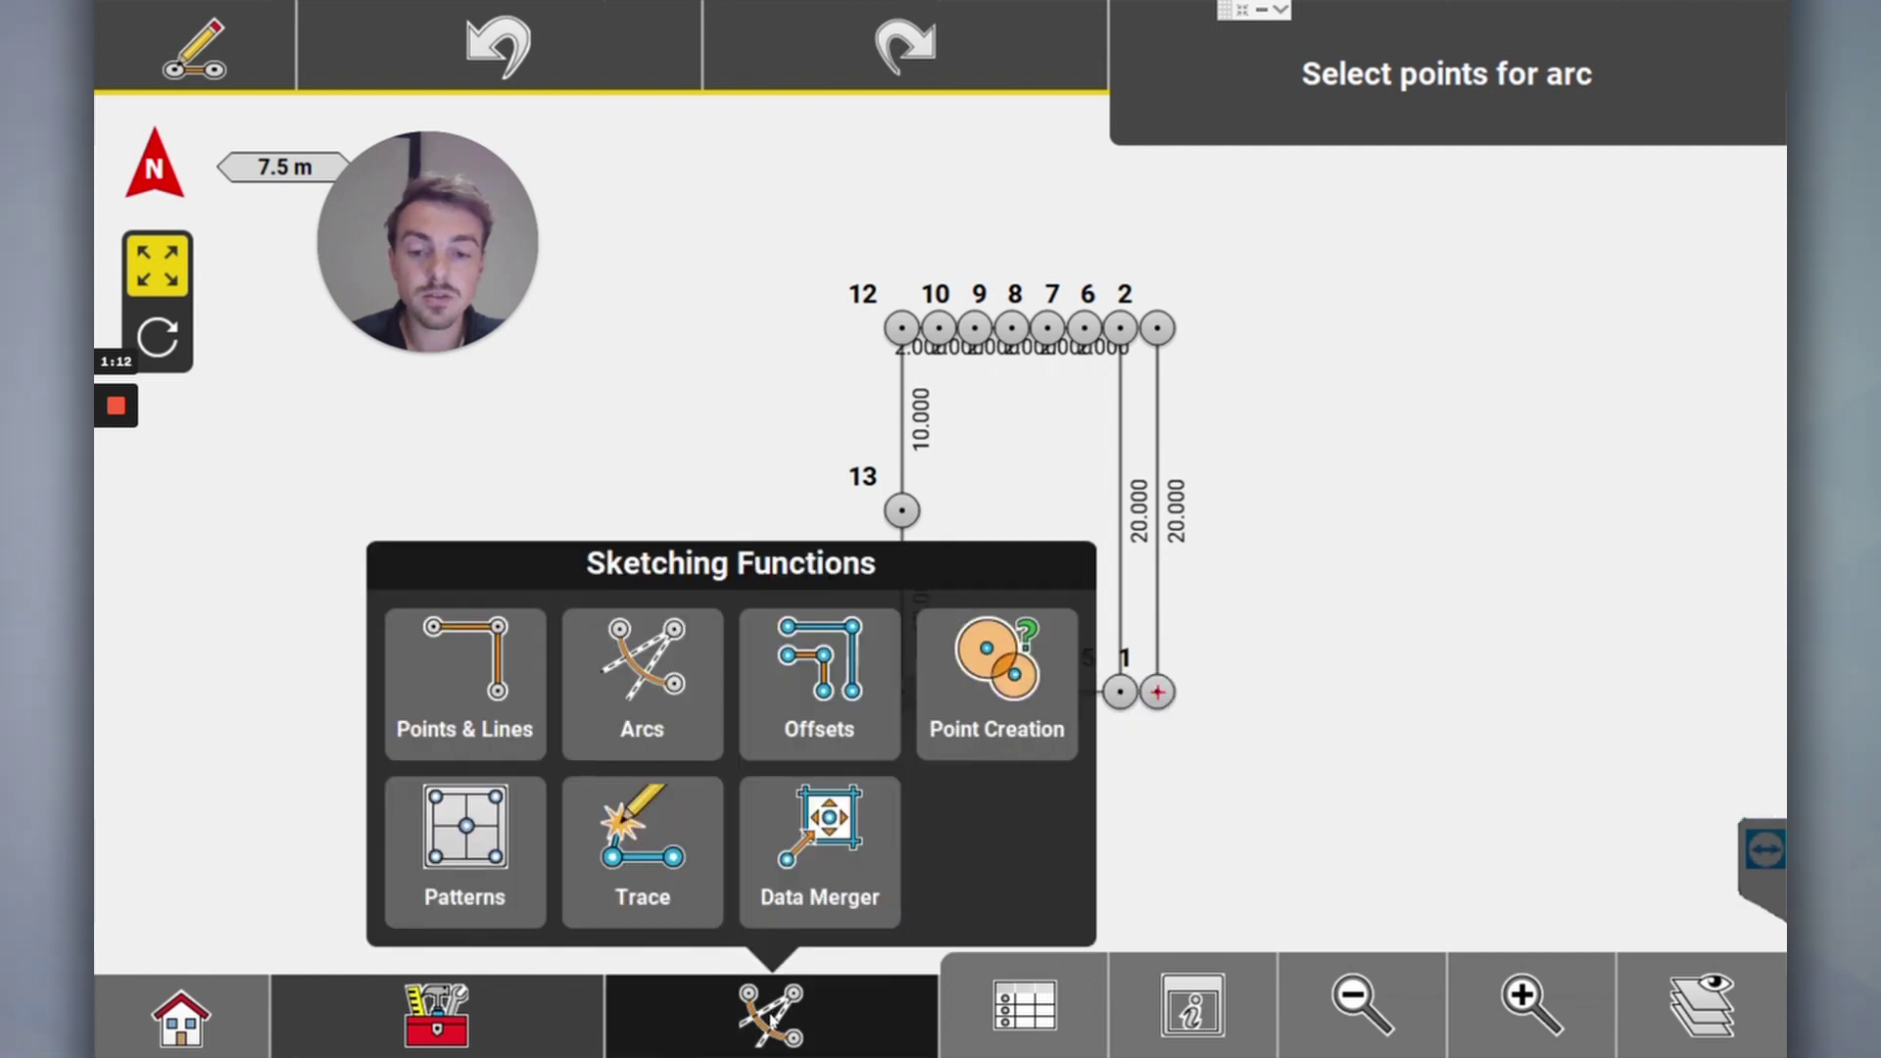
pyautogui.click(776, 1020)
pyautogui.click(902, 328)
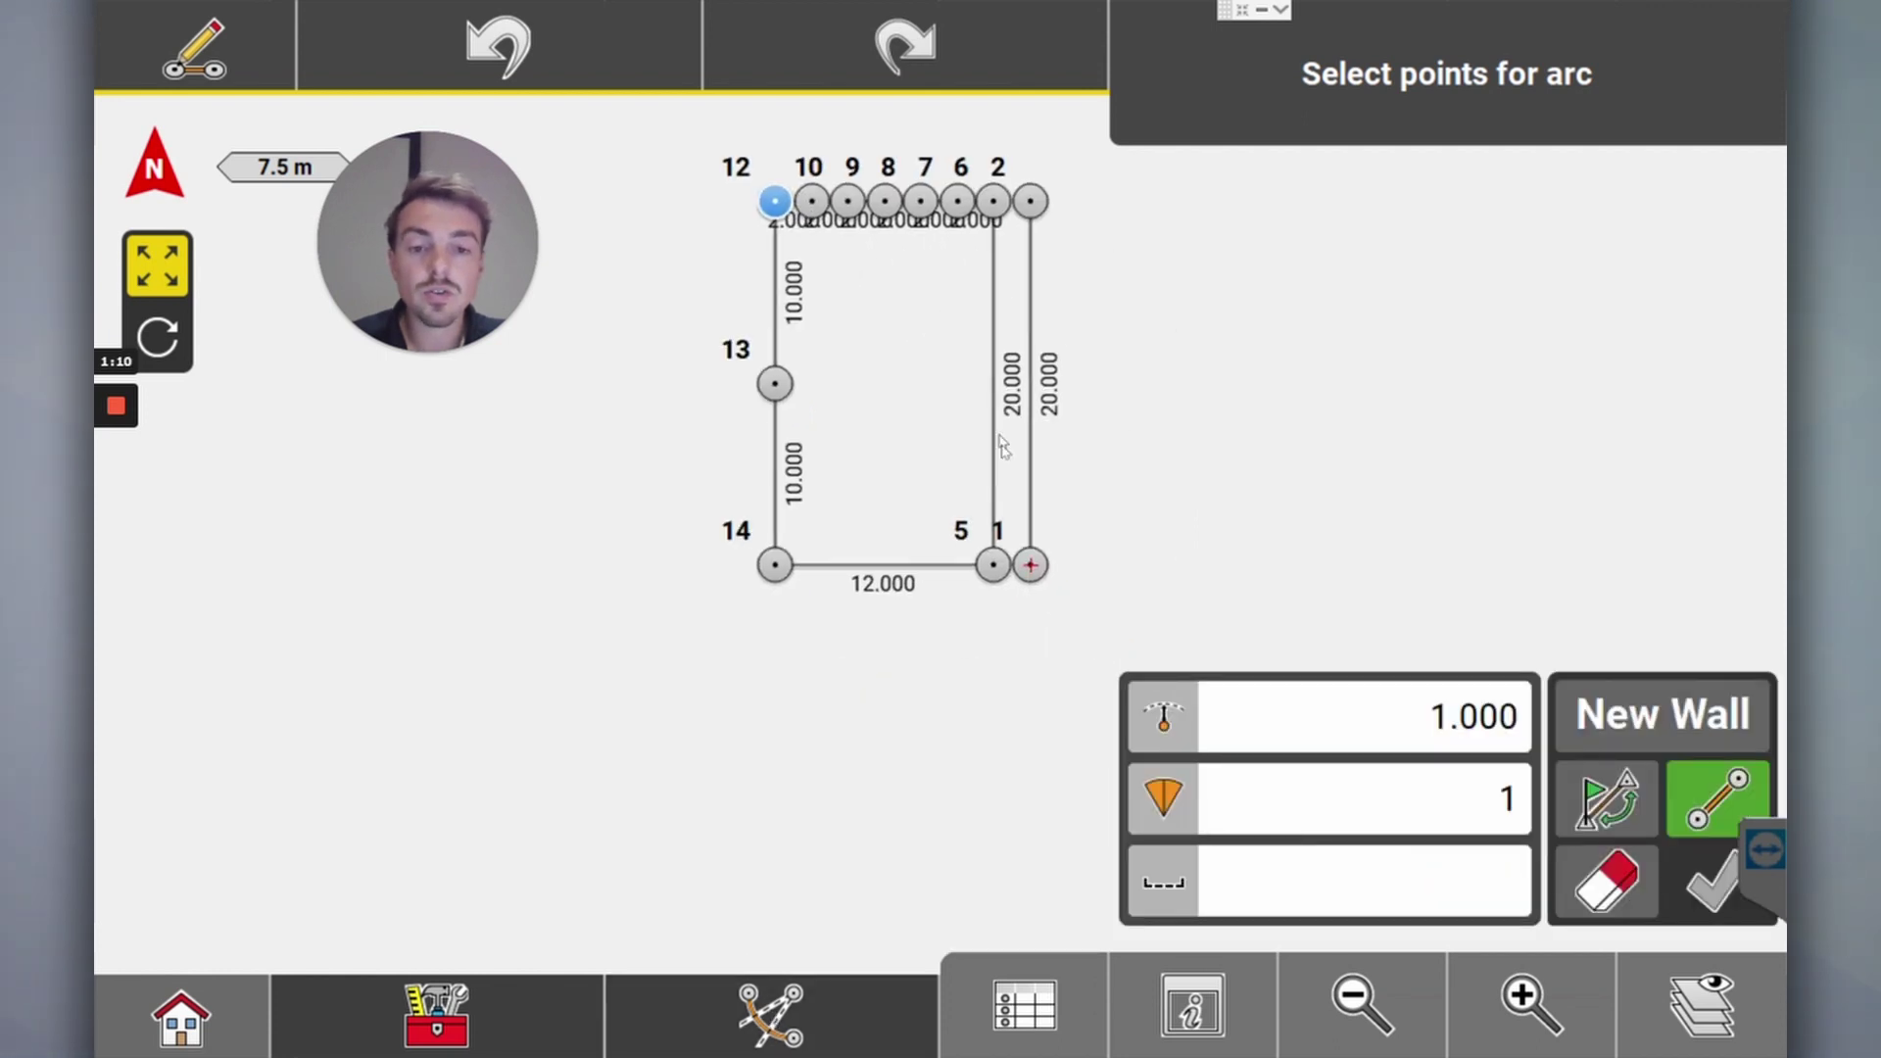
pyautogui.click(777, 385)
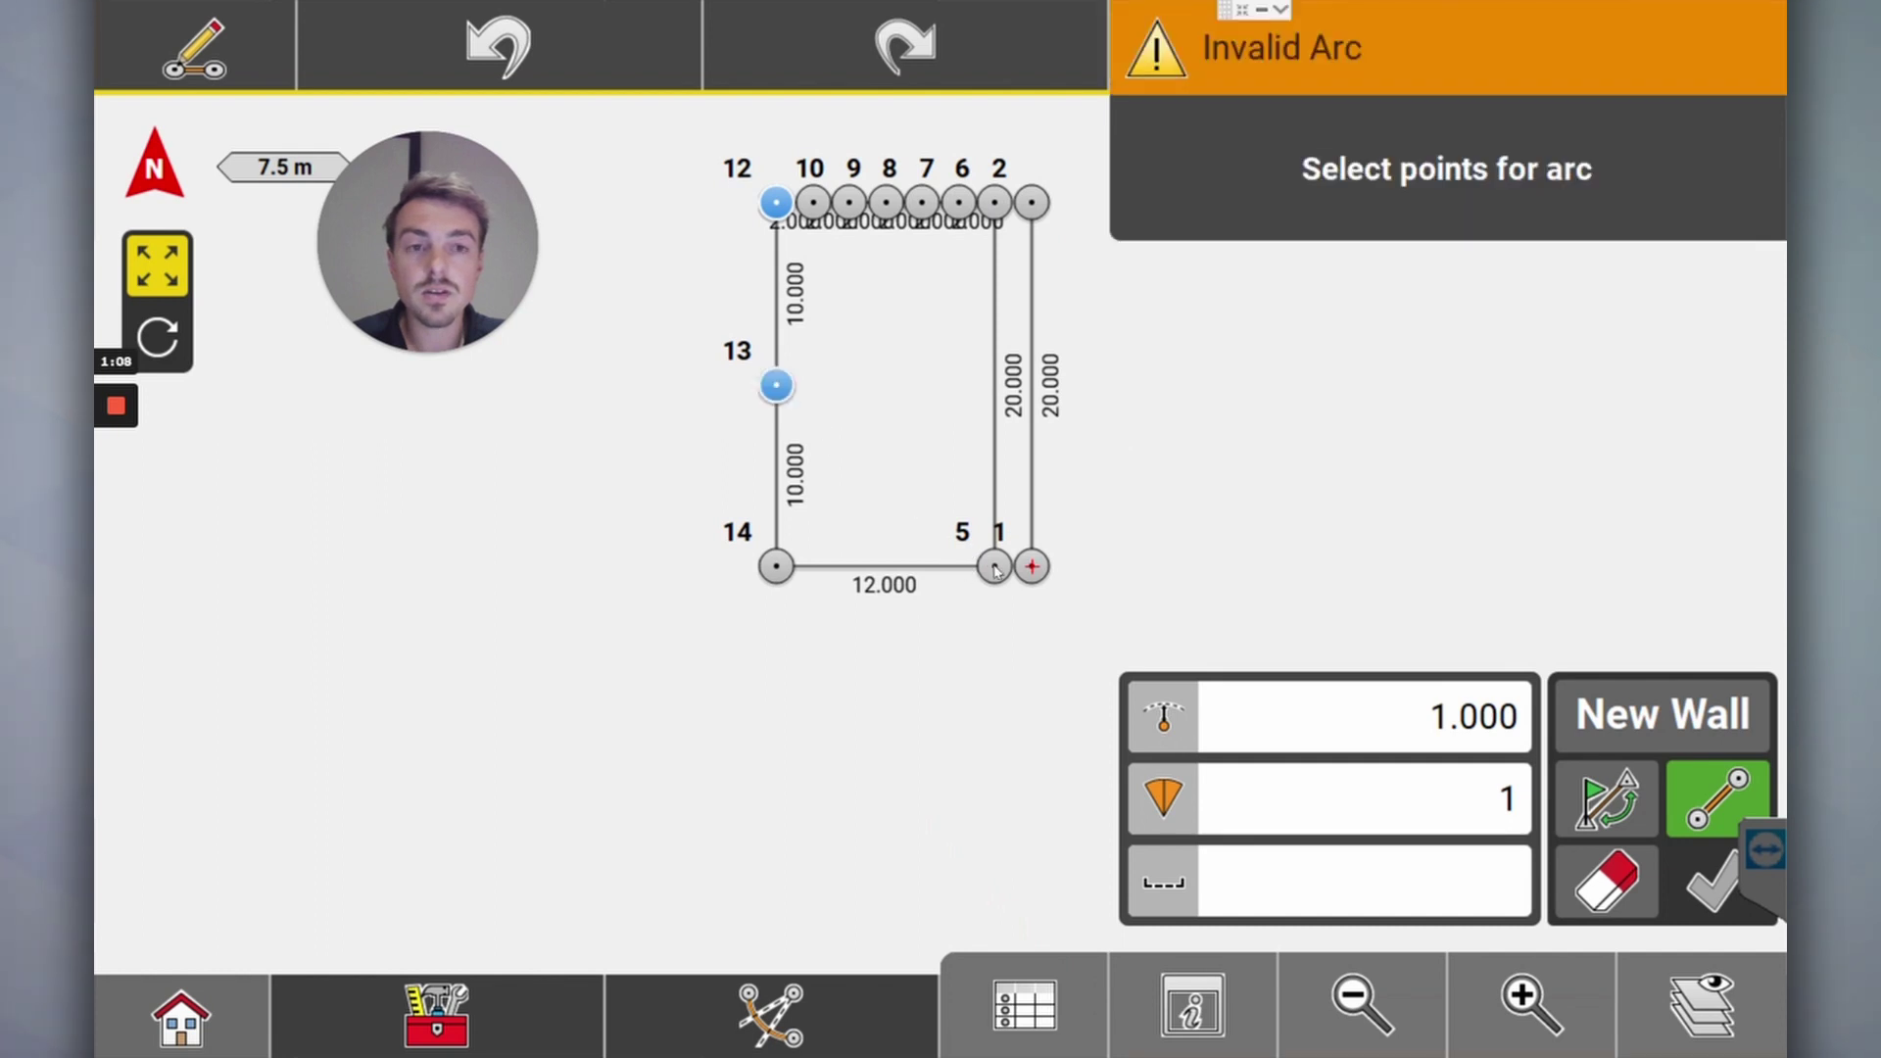
pyautogui.click(996, 567)
pyautogui.click(1724, 892)
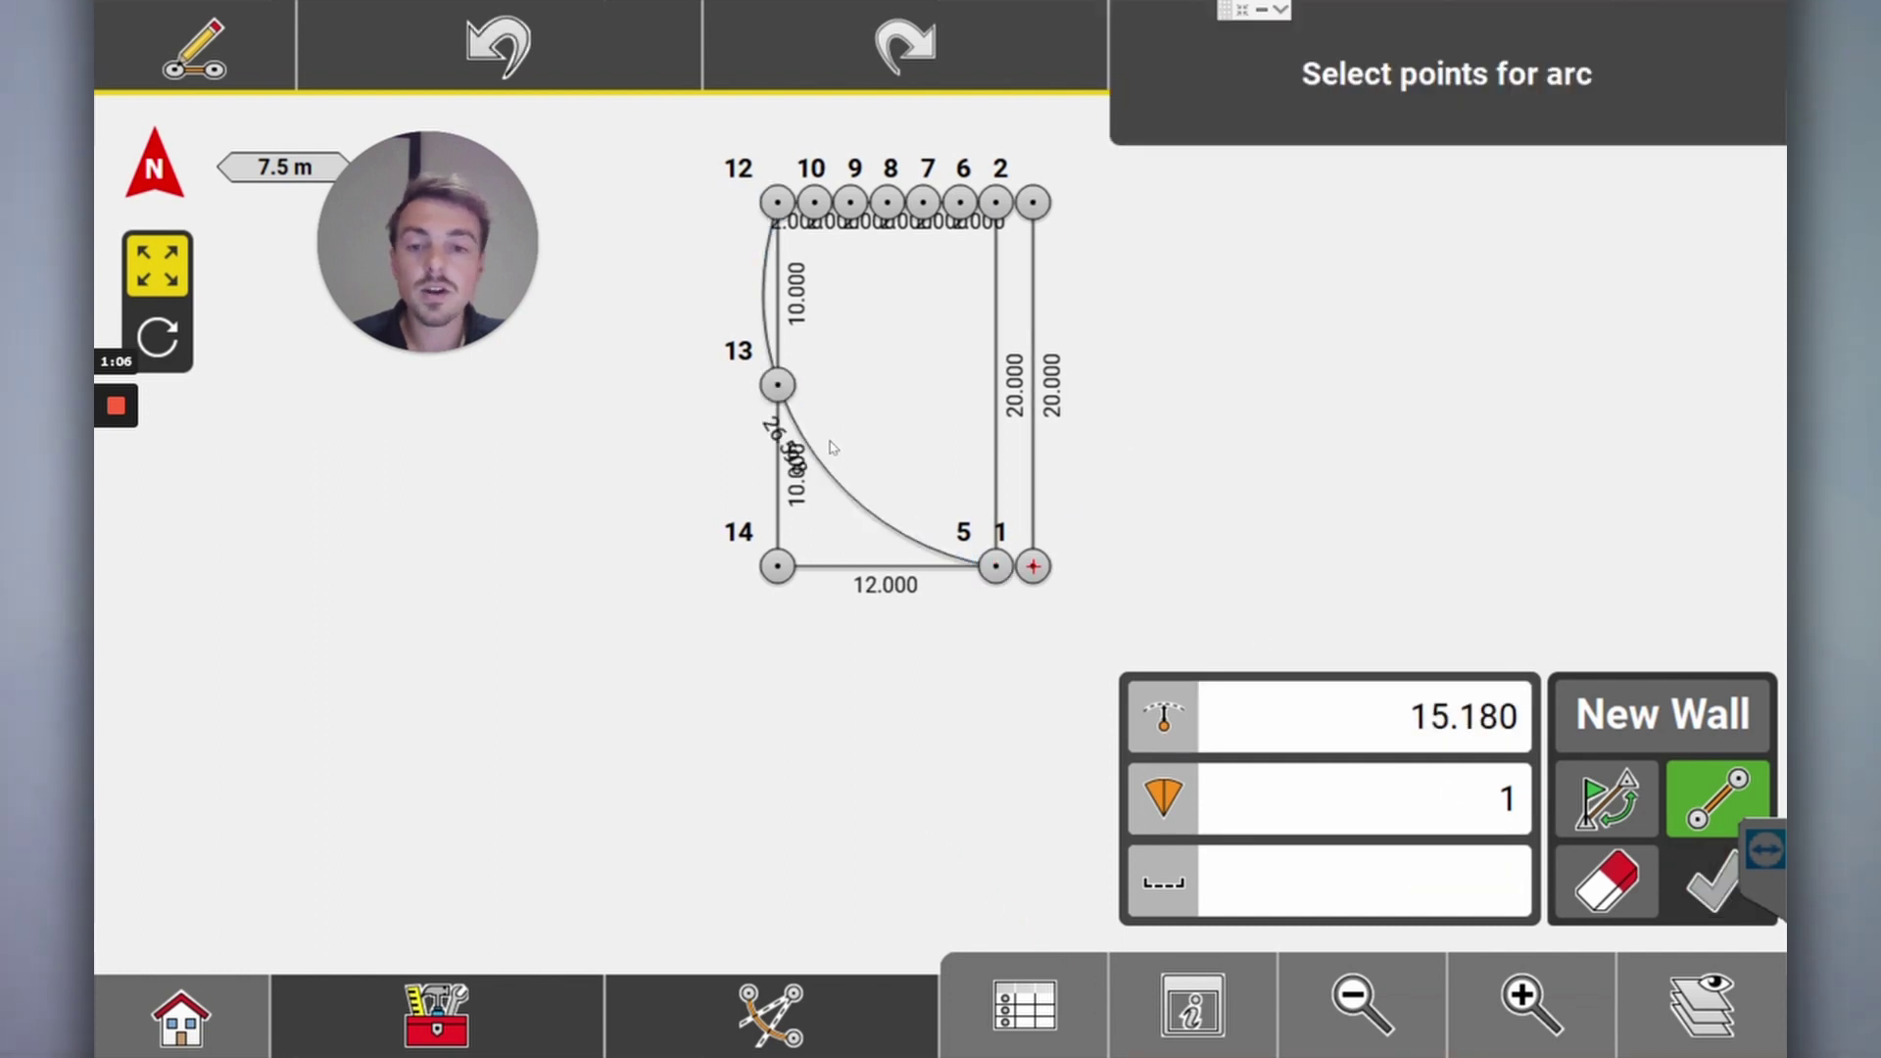
pyautogui.click(180, 1017)
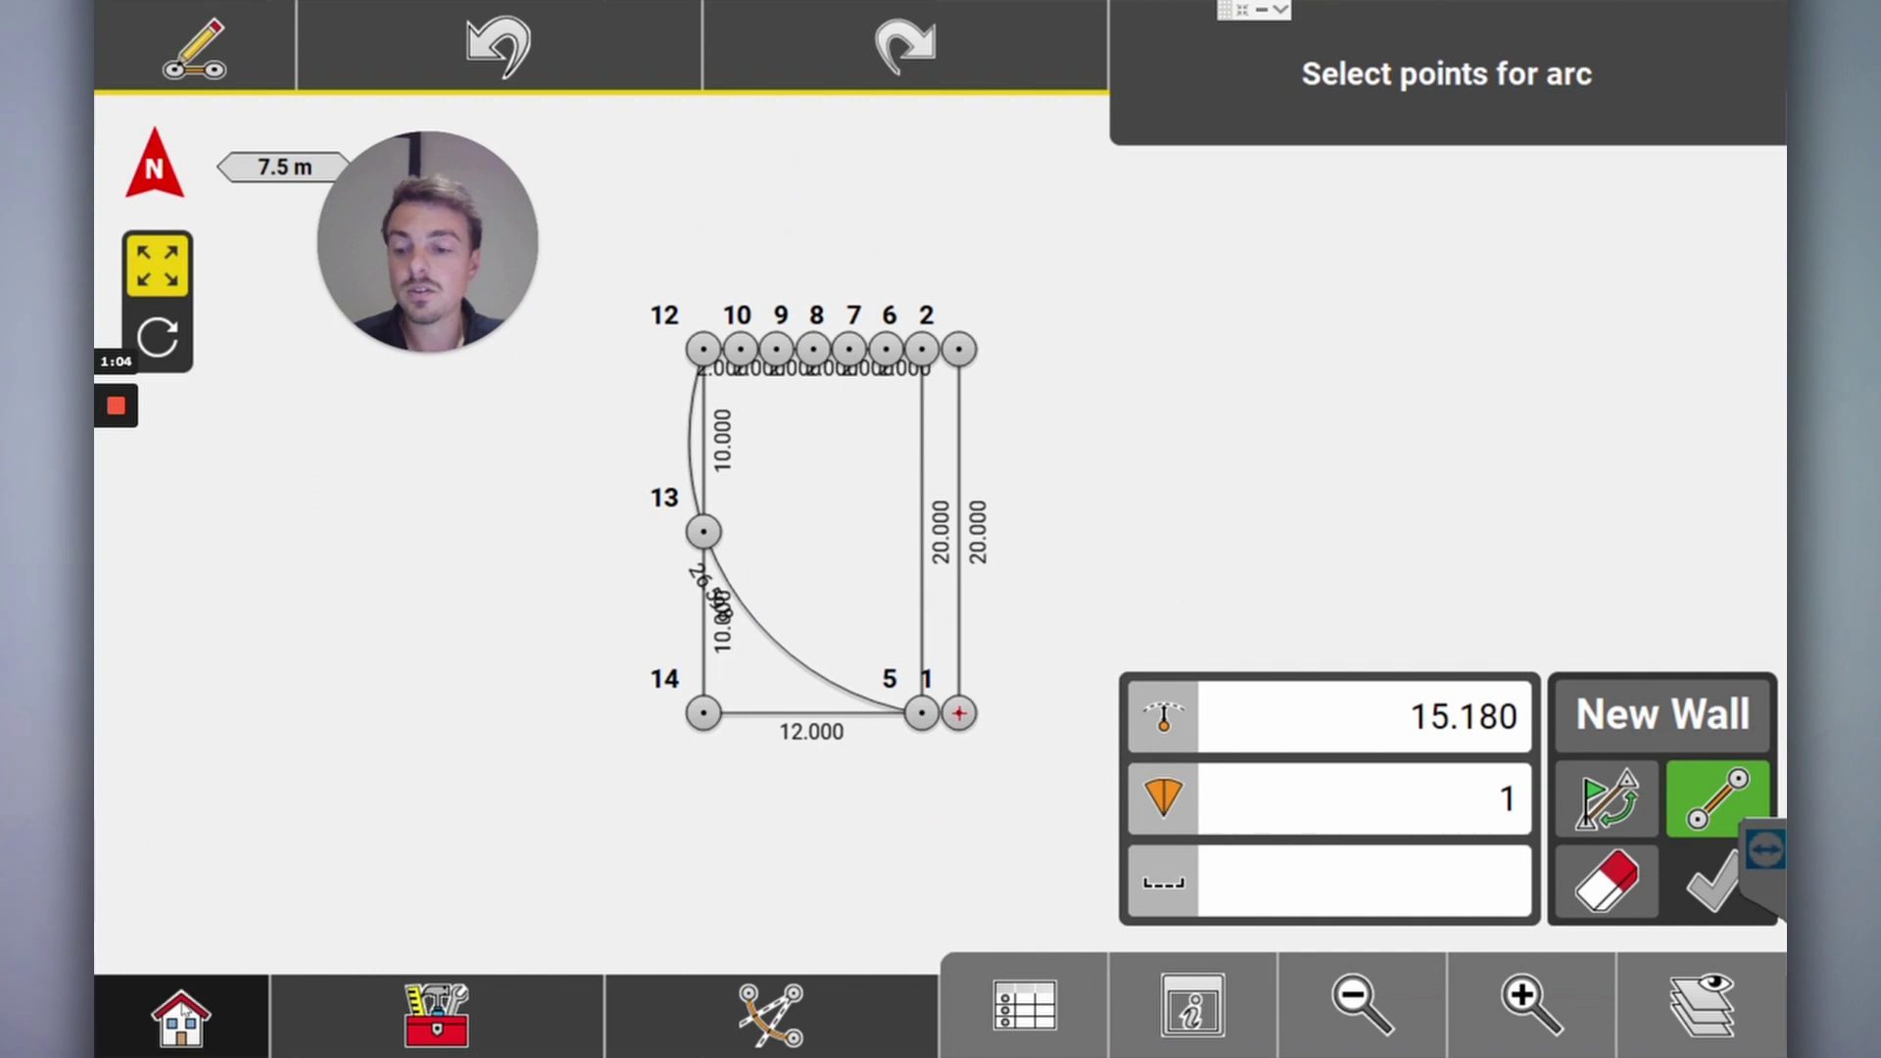
pyautogui.click(1103, 223)
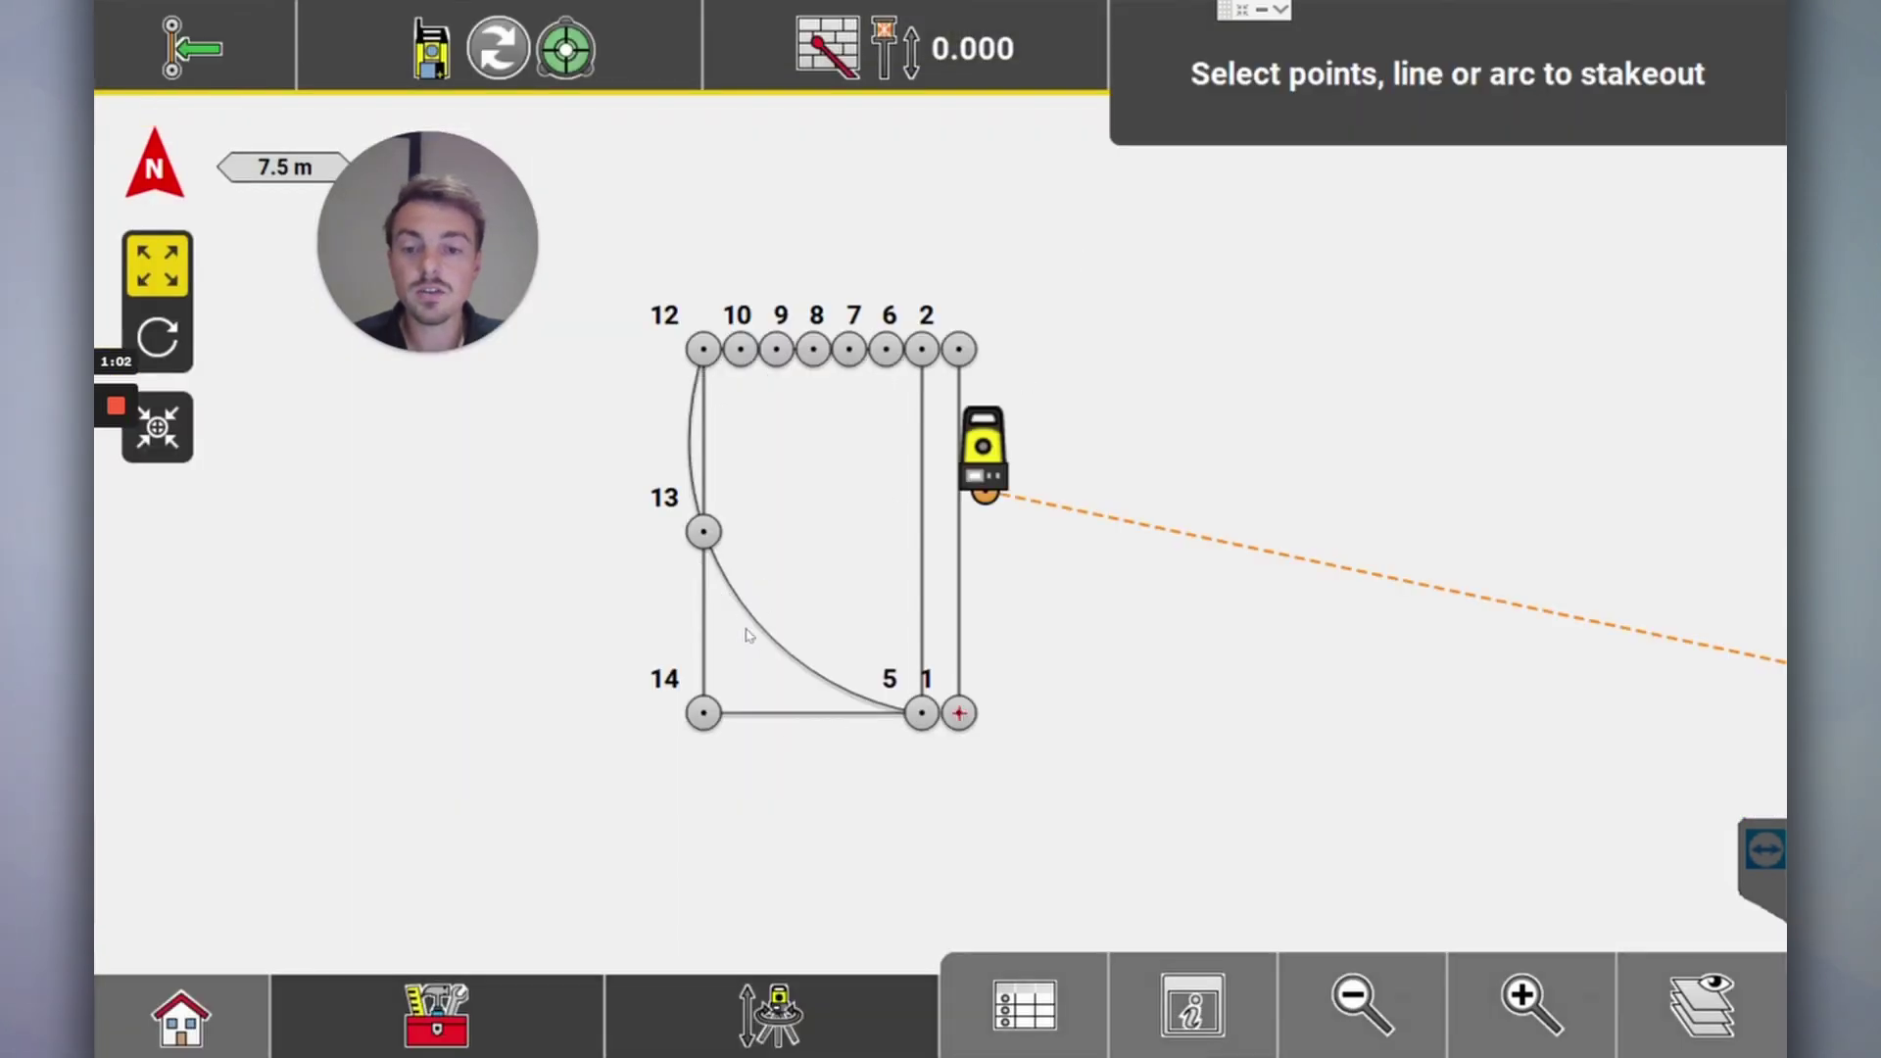
# Select the 12–13–5 arc for stakeout, then go back to the applications home screen
pyautogui.click(752, 632)
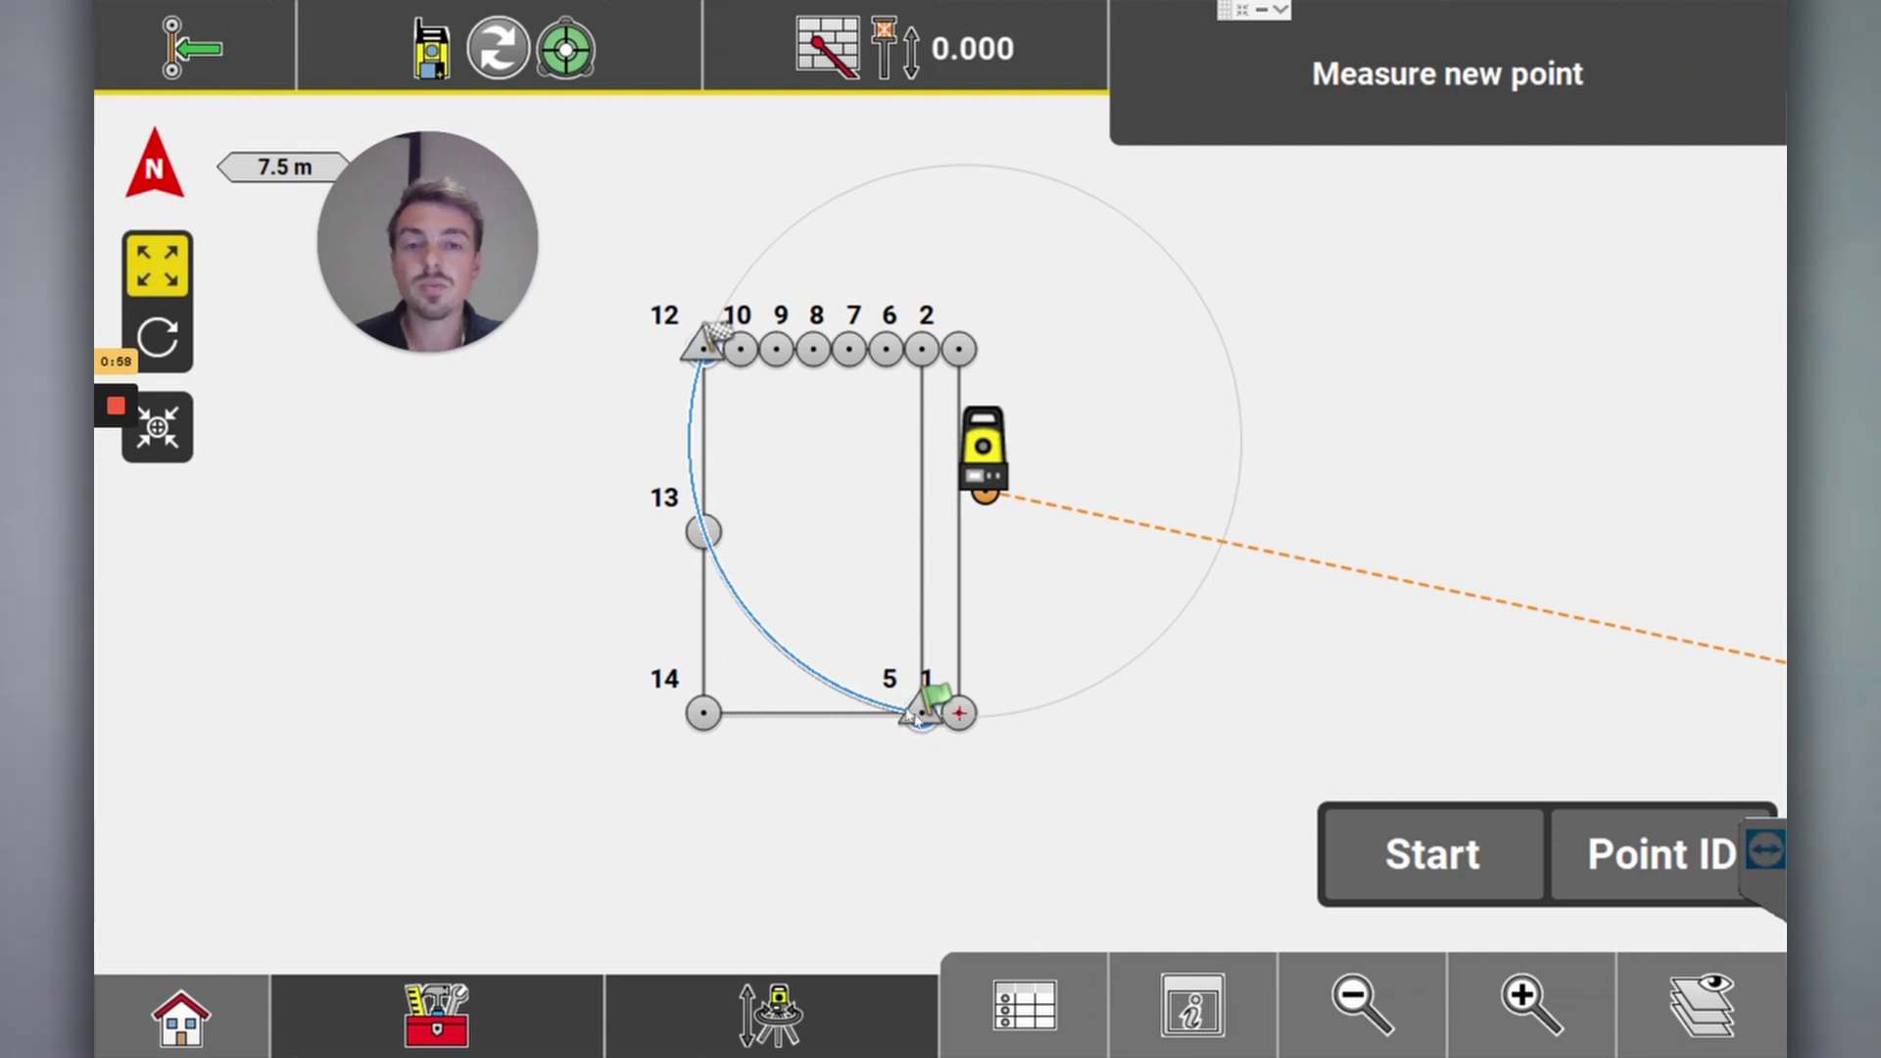
pyautogui.click(180, 1016)
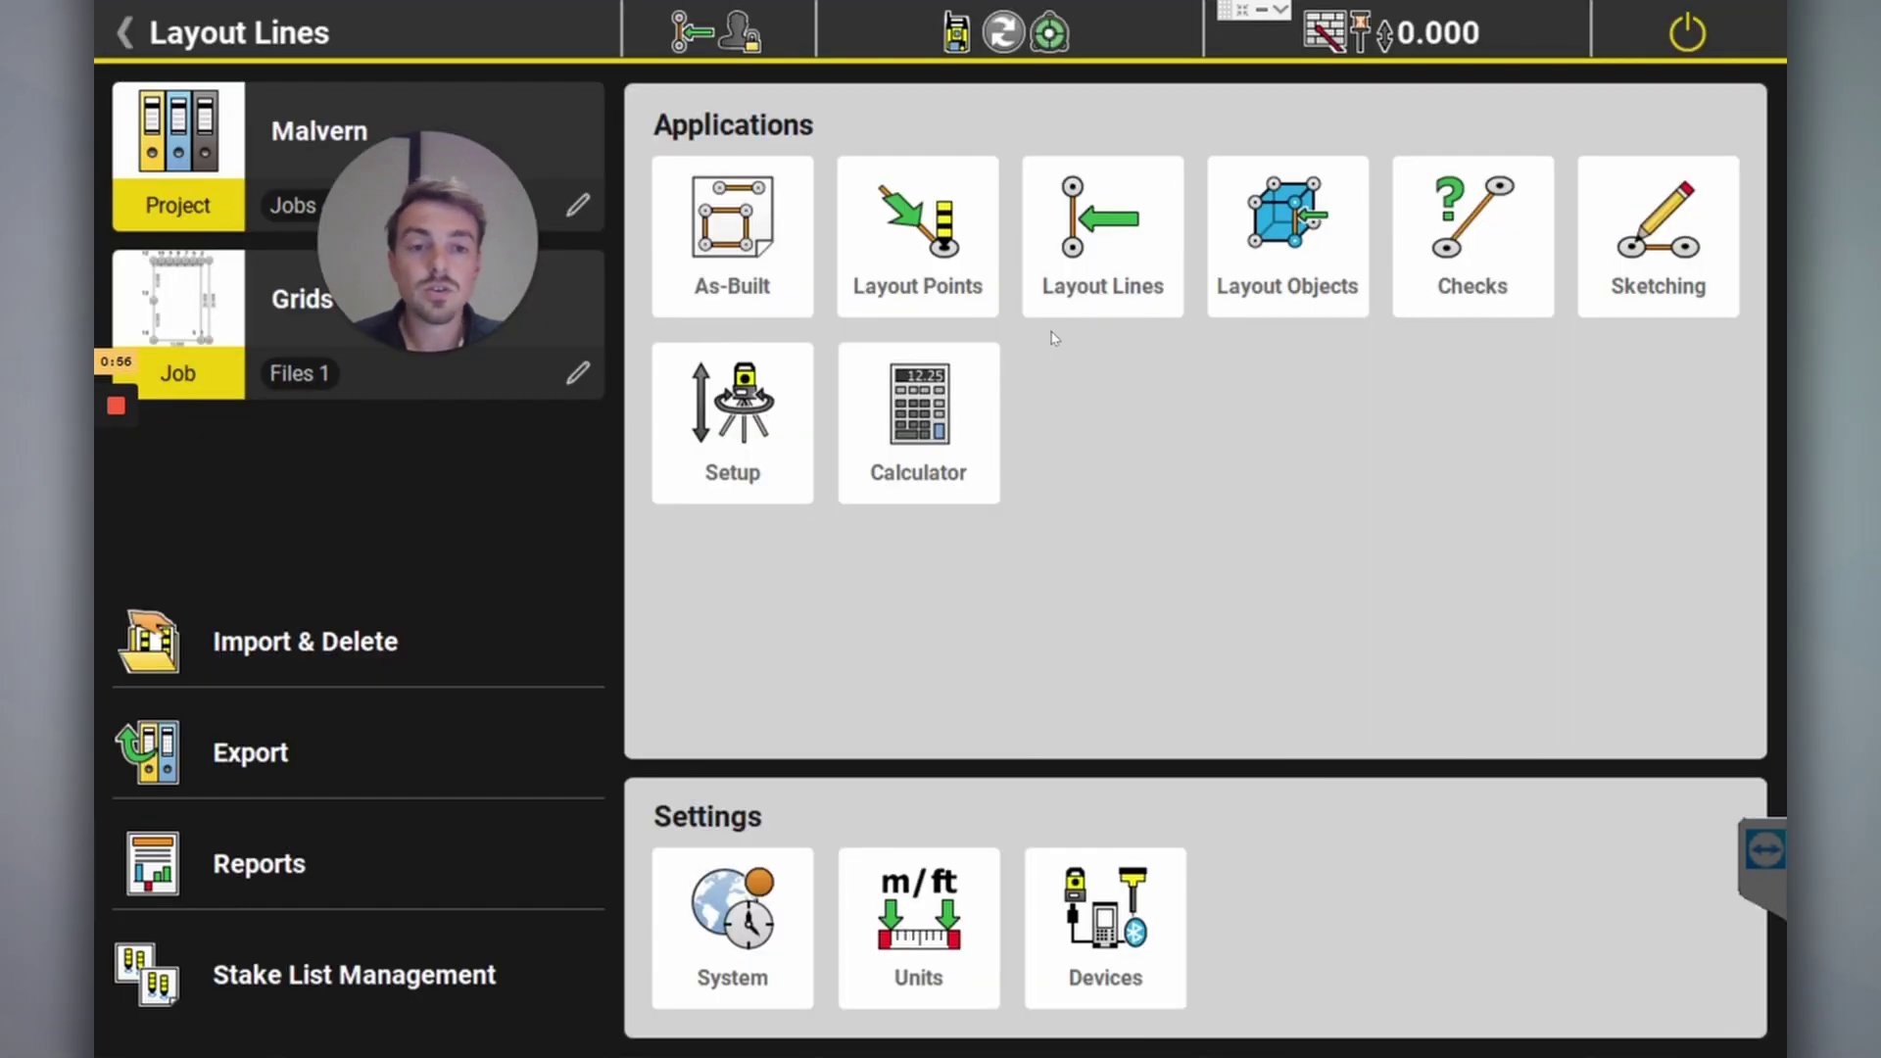
# Use Divide Line to split arc 12–13–5 into 5 segments, storing the new points
pyautogui.click(1646, 260)
pyautogui.click(796, 1016)
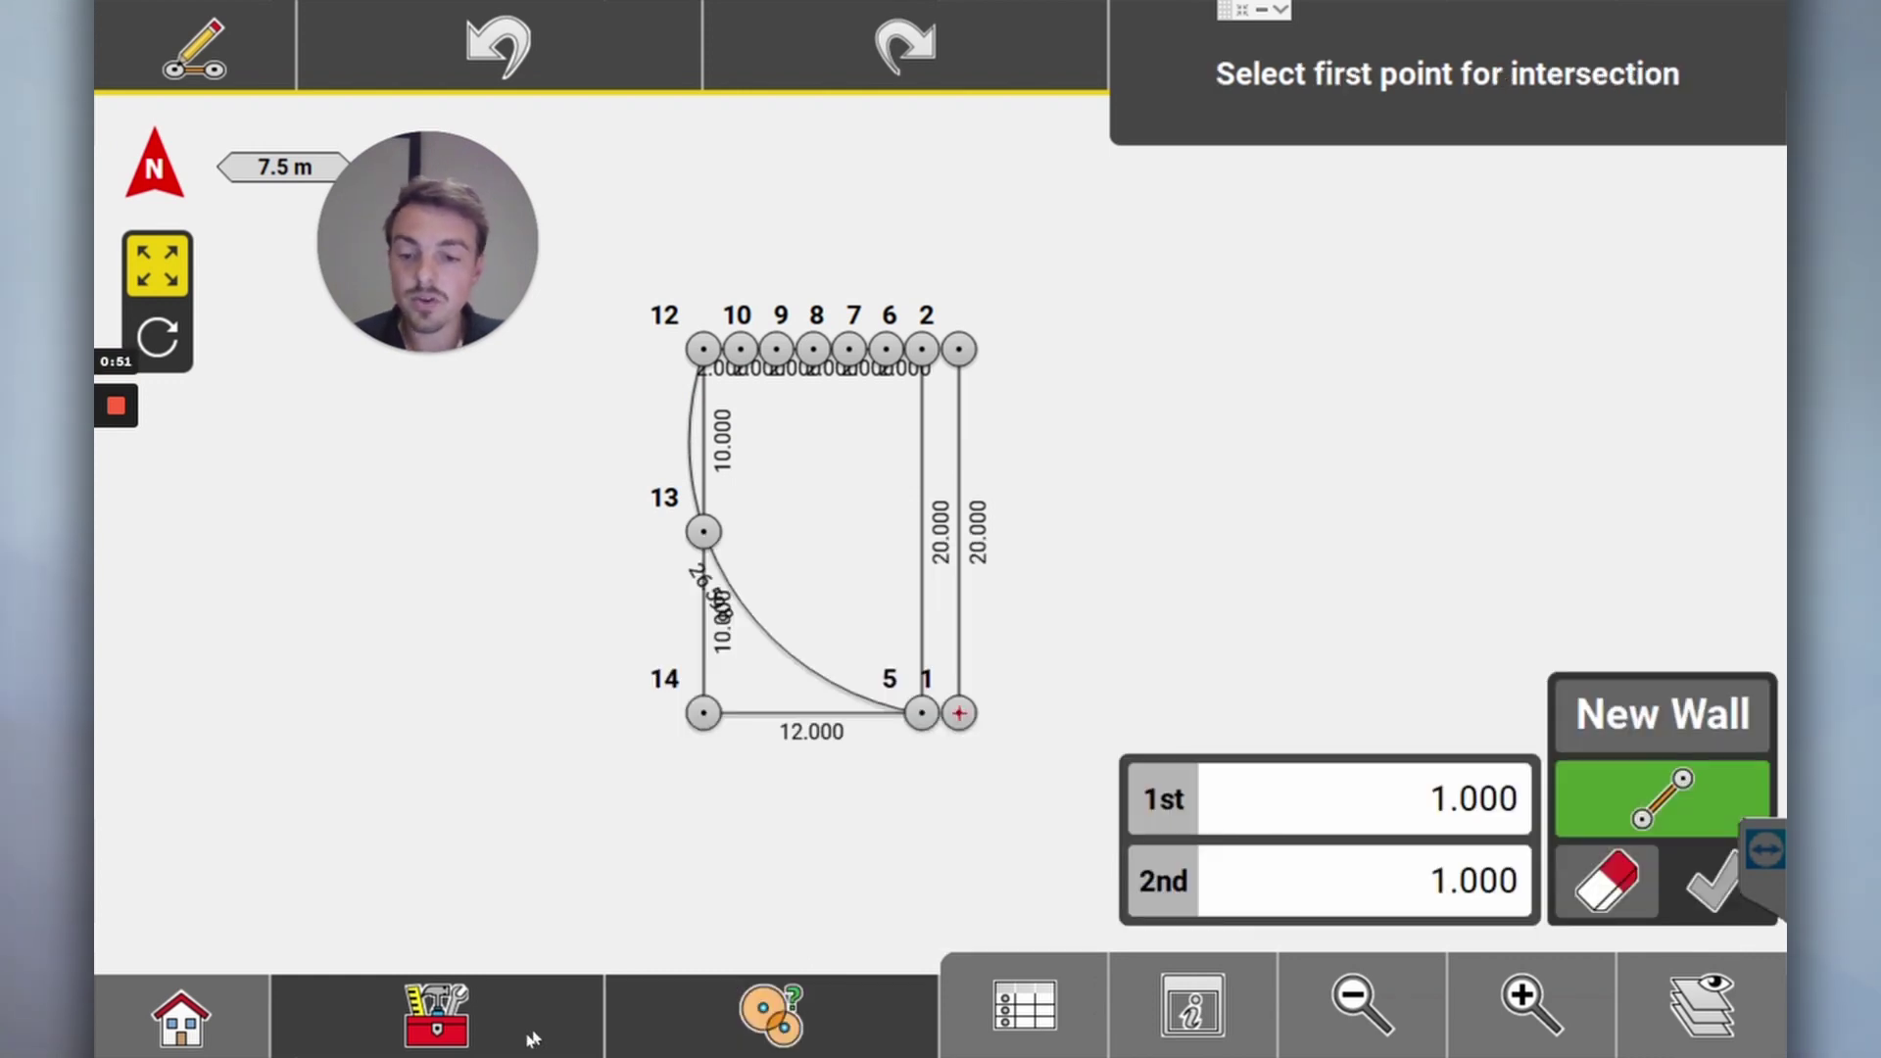
pyautogui.click(475, 1033)
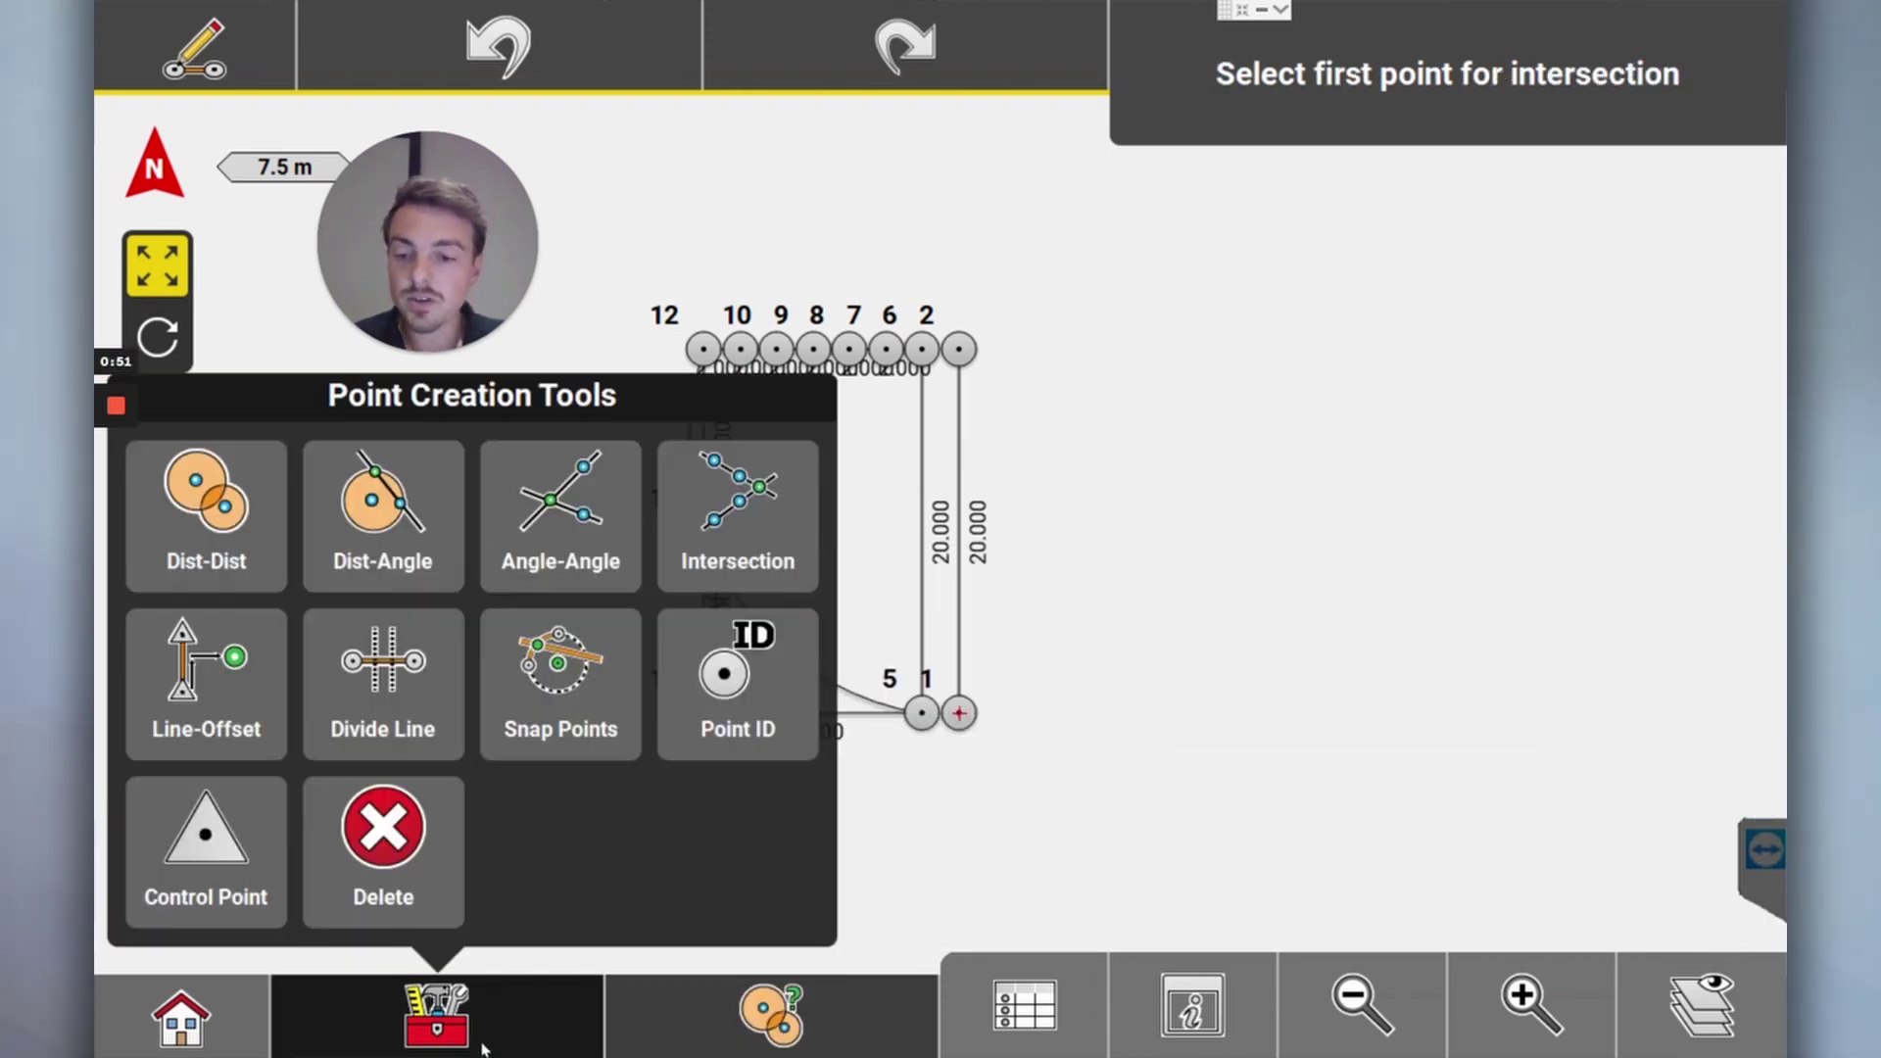
pyautogui.click(387, 725)
pyautogui.click(725, 583)
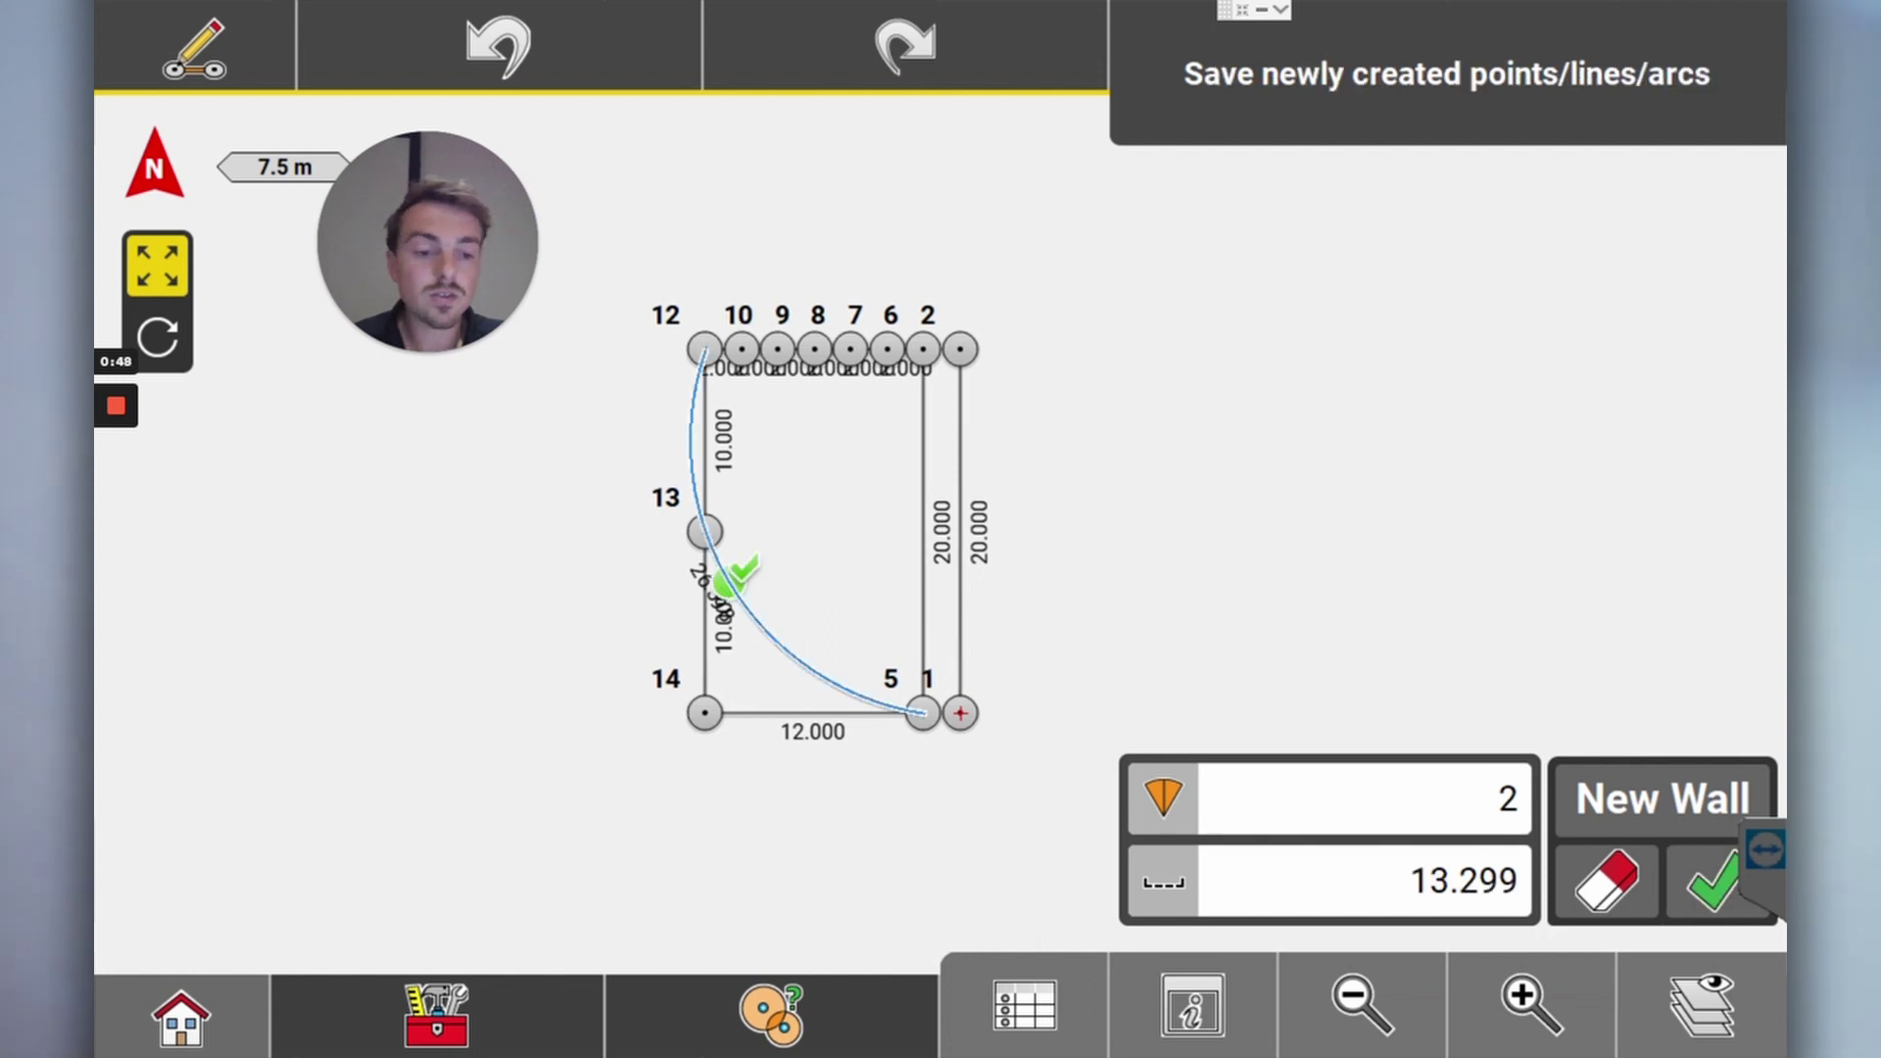
pyautogui.click(1361, 798)
pyautogui.click(637, 676)
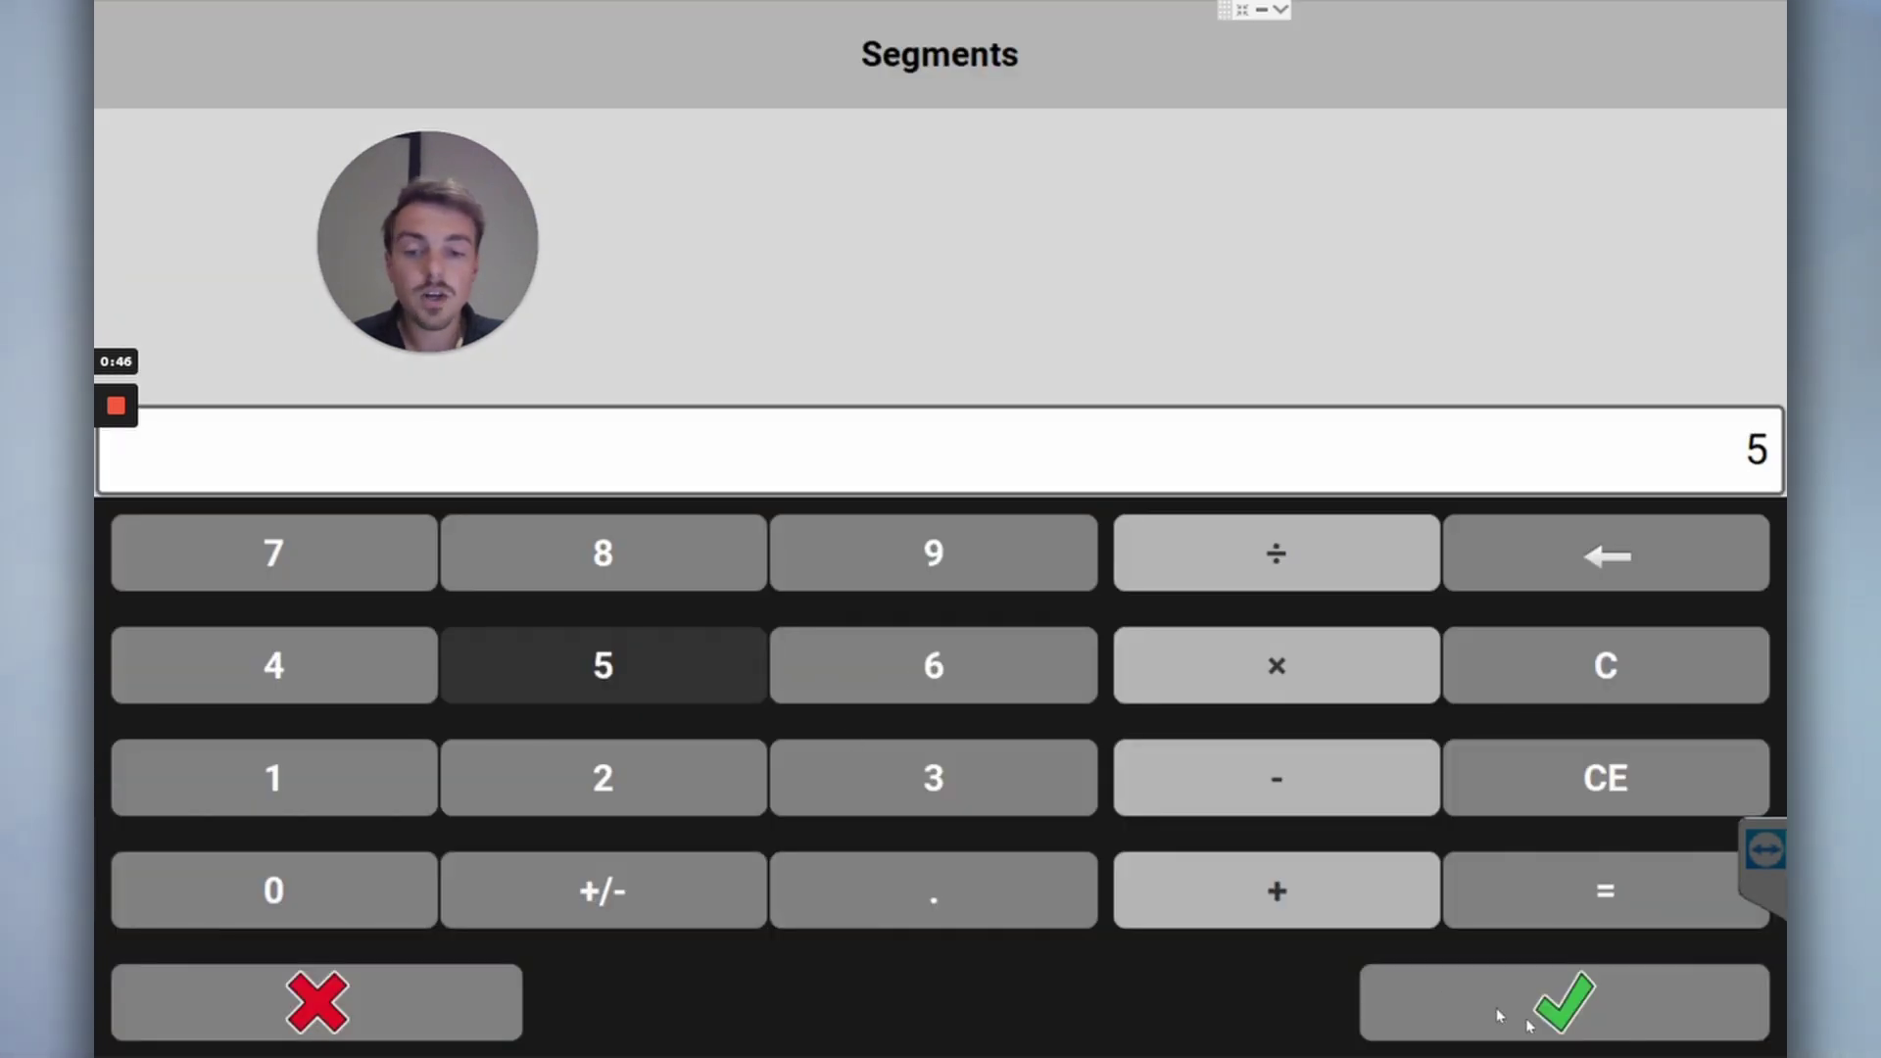
pyautogui.click(1528, 1004)
pyautogui.click(1717, 887)
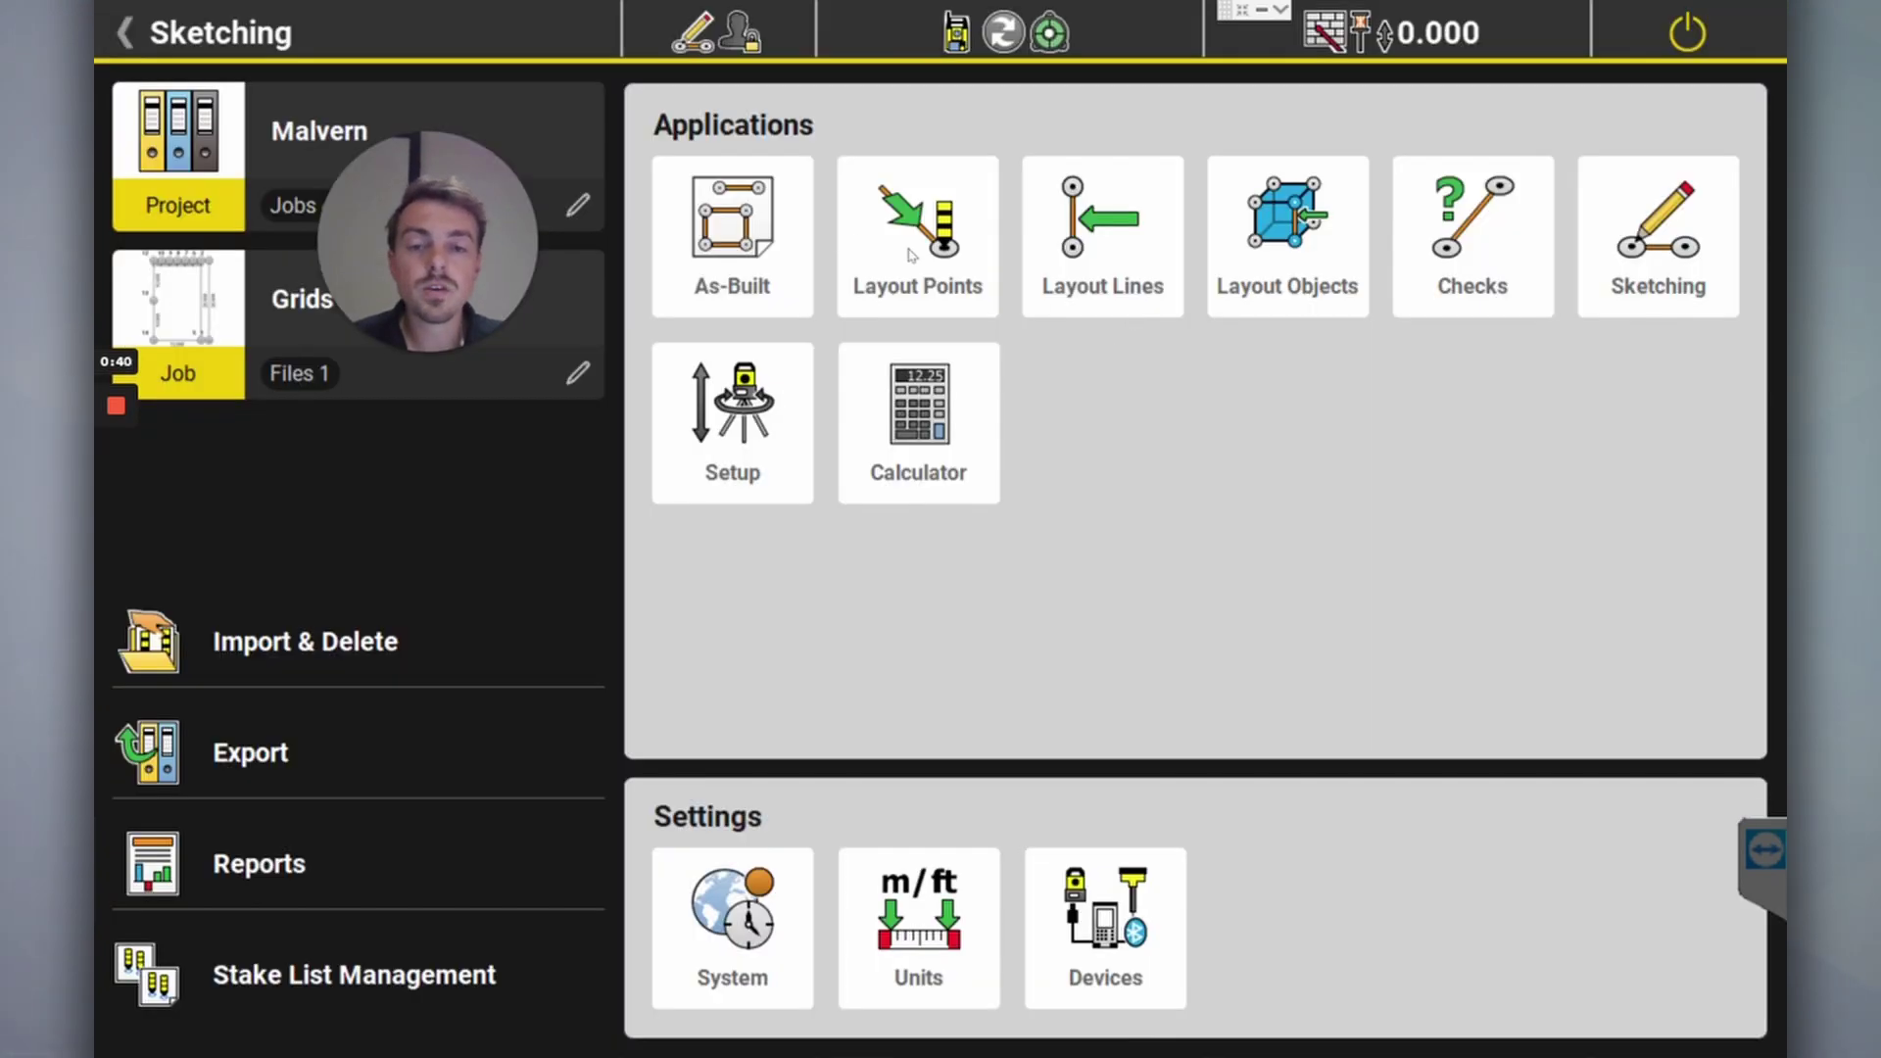
# Start staking out arc point 16 with the total station, then return to the applications home screen
pyautogui.click(911, 255)
pyautogui.click(761, 623)
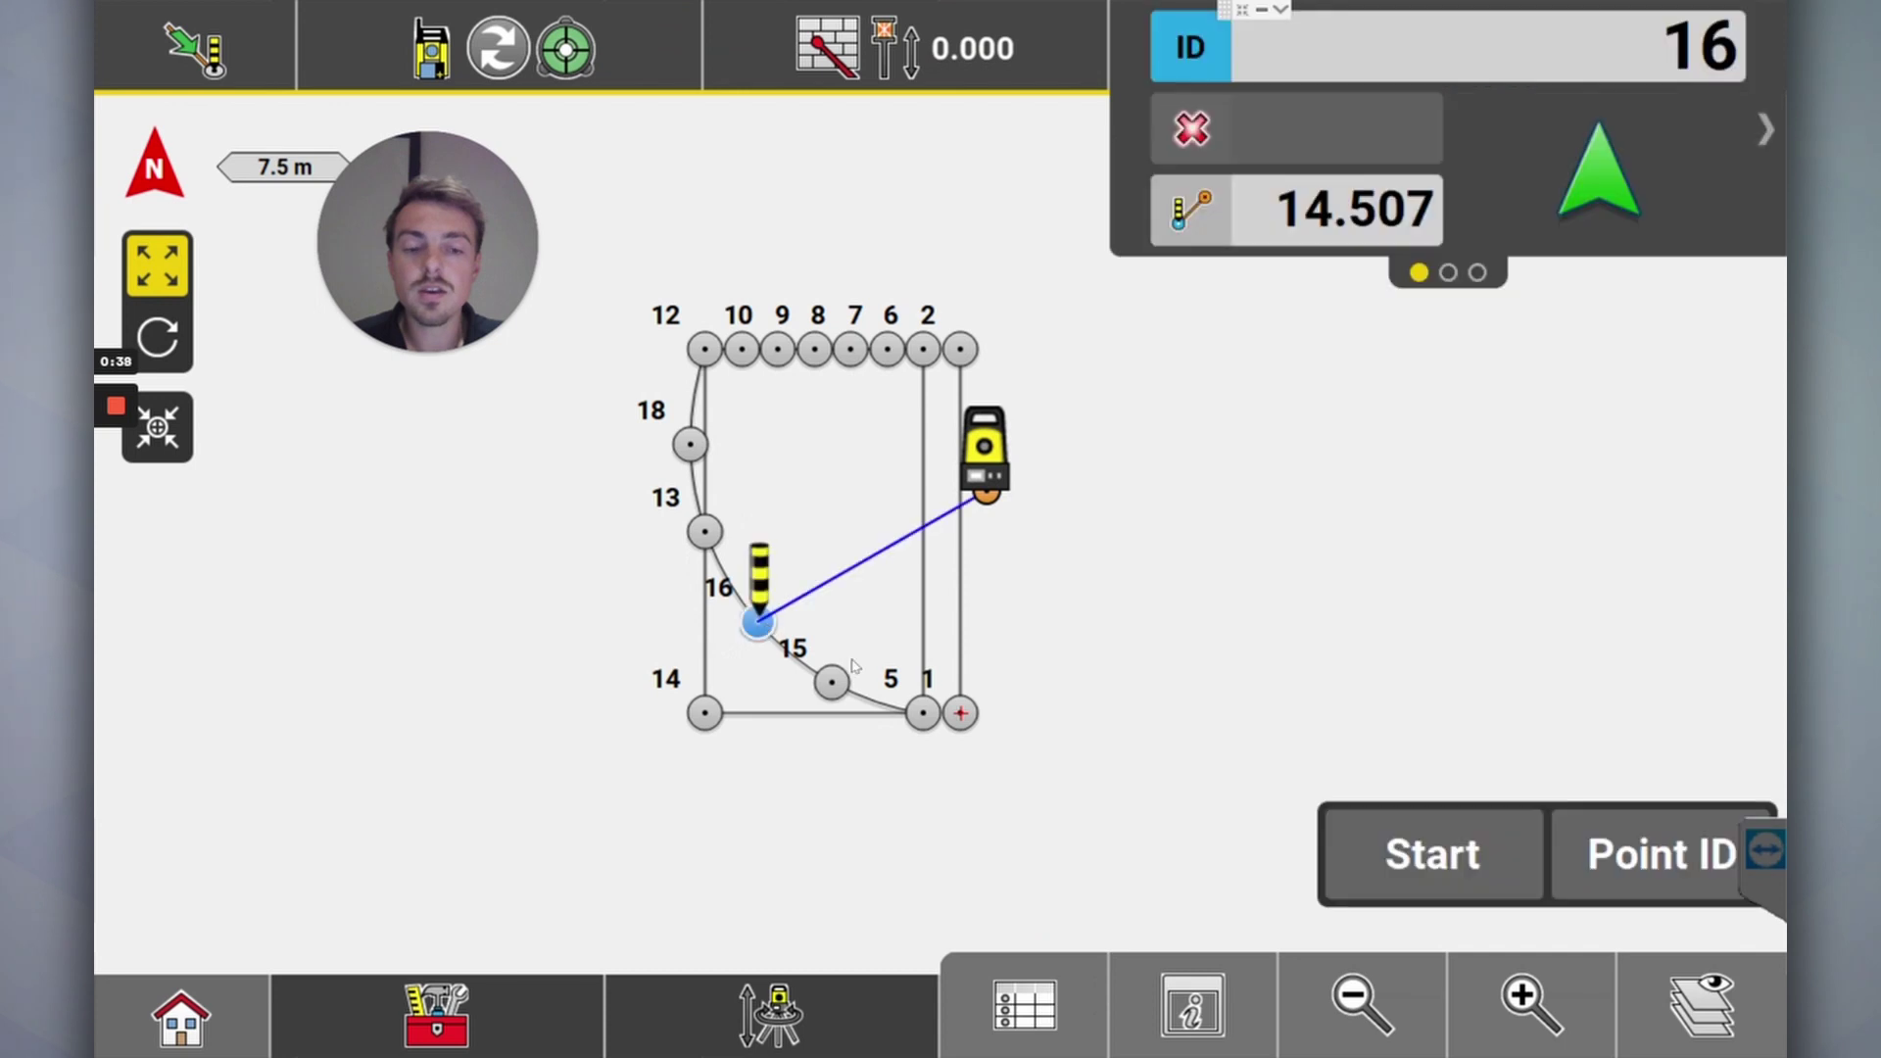
pyautogui.click(1454, 859)
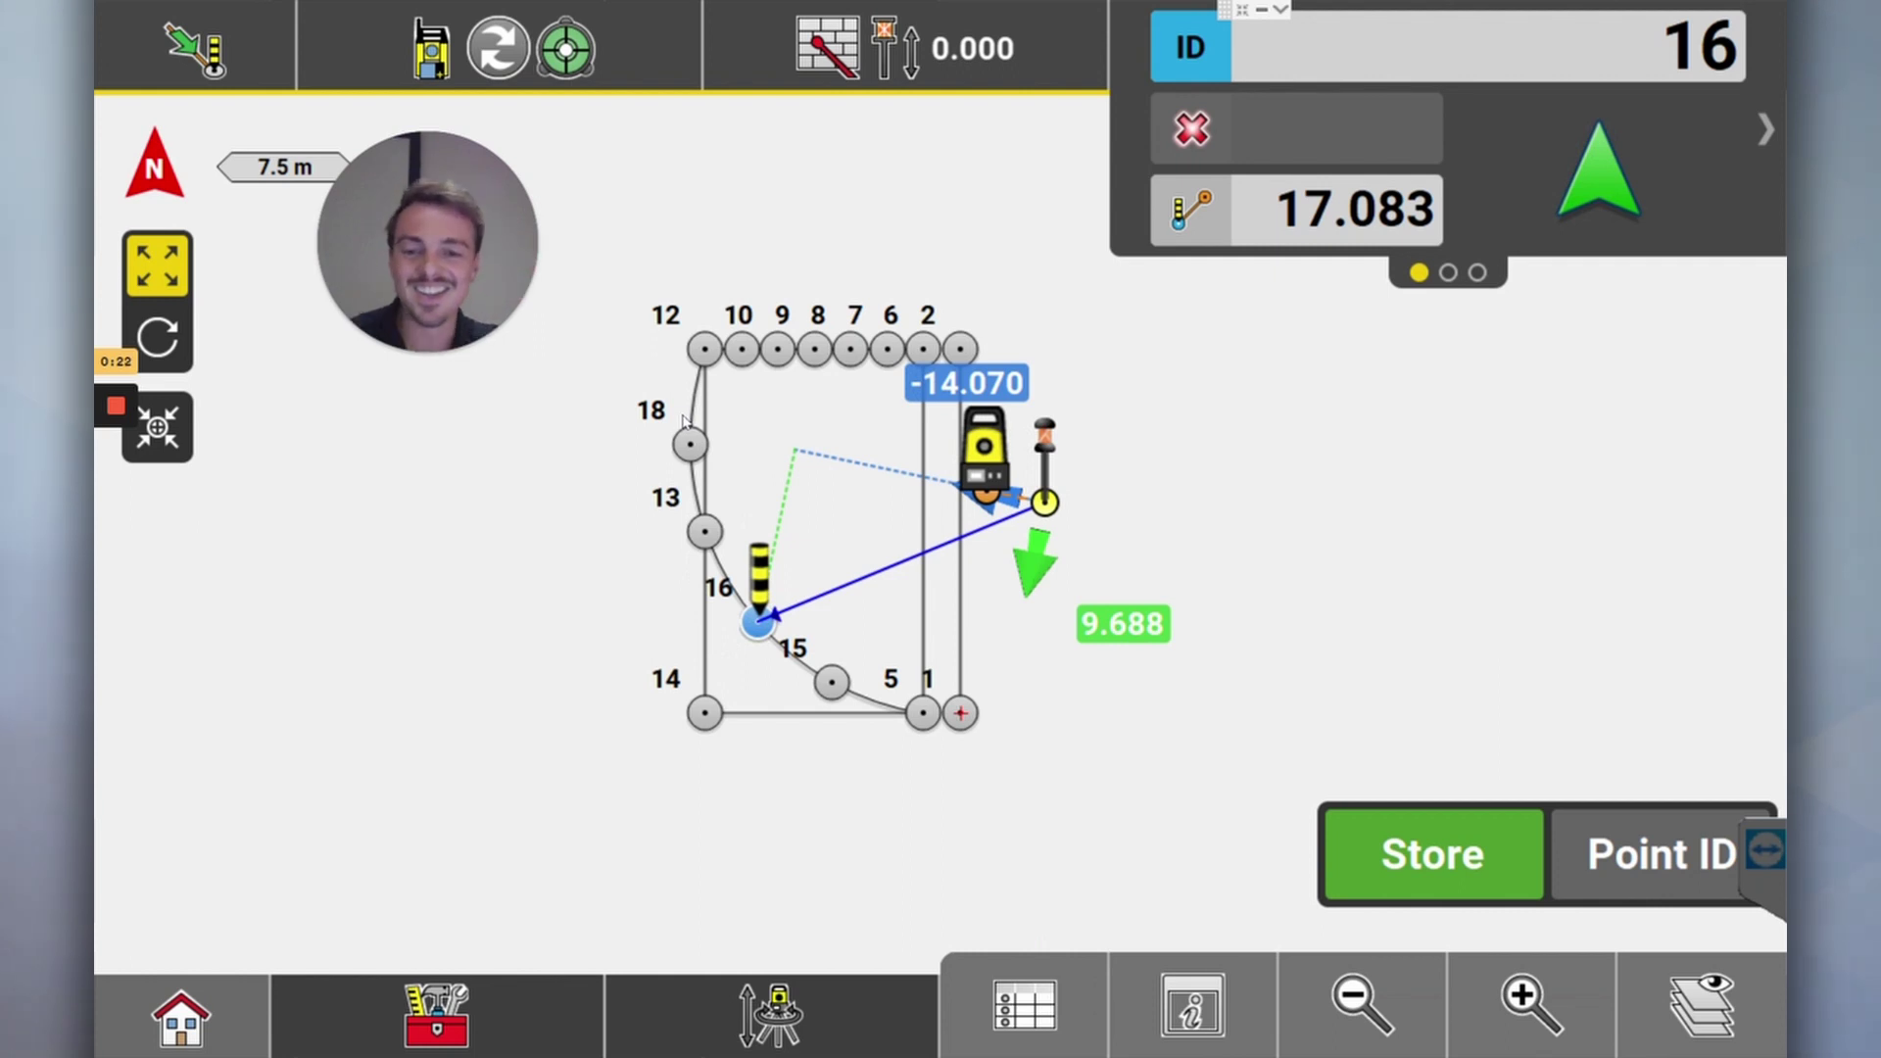
pyautogui.click(411, 1014)
pyautogui.click(182, 1019)
# Reopen Sketching and begin placing a new point by direction and distance
pyautogui.click(1638, 227)
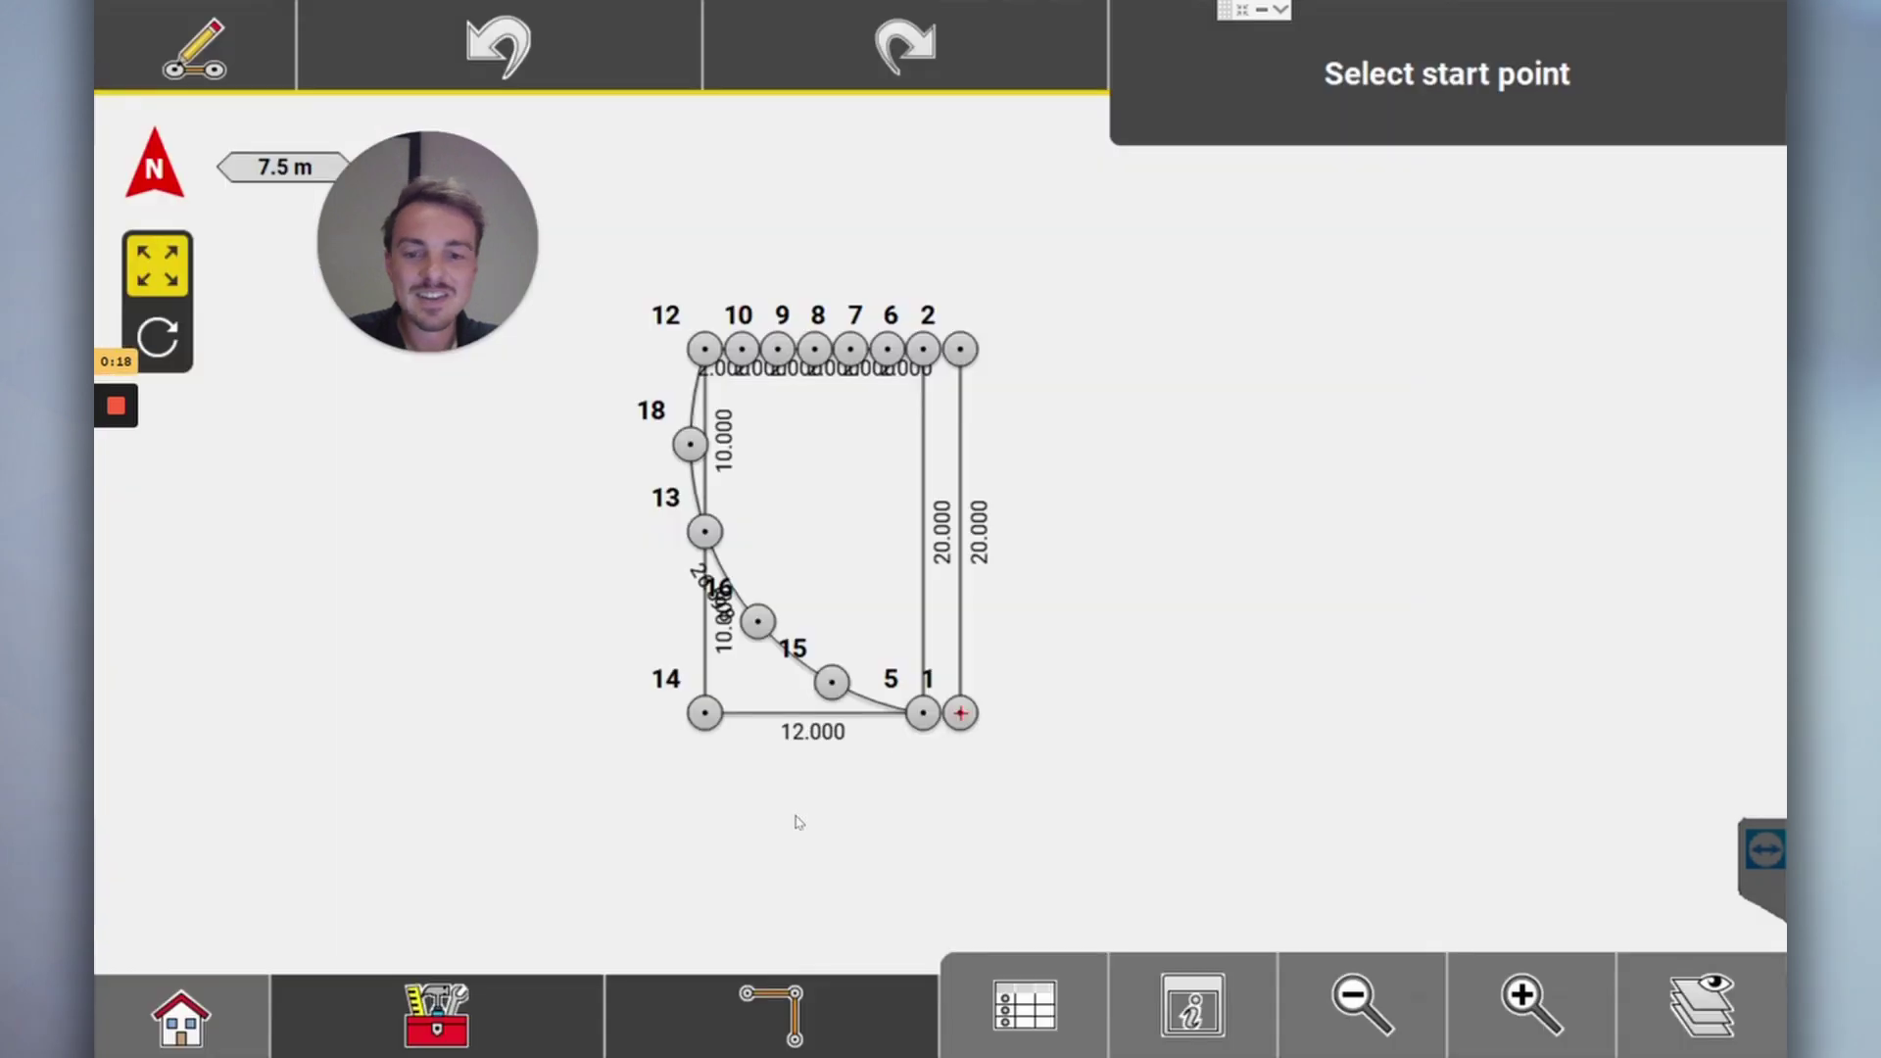
pyautogui.click(438, 1019)
pyautogui.click(673, 1015)
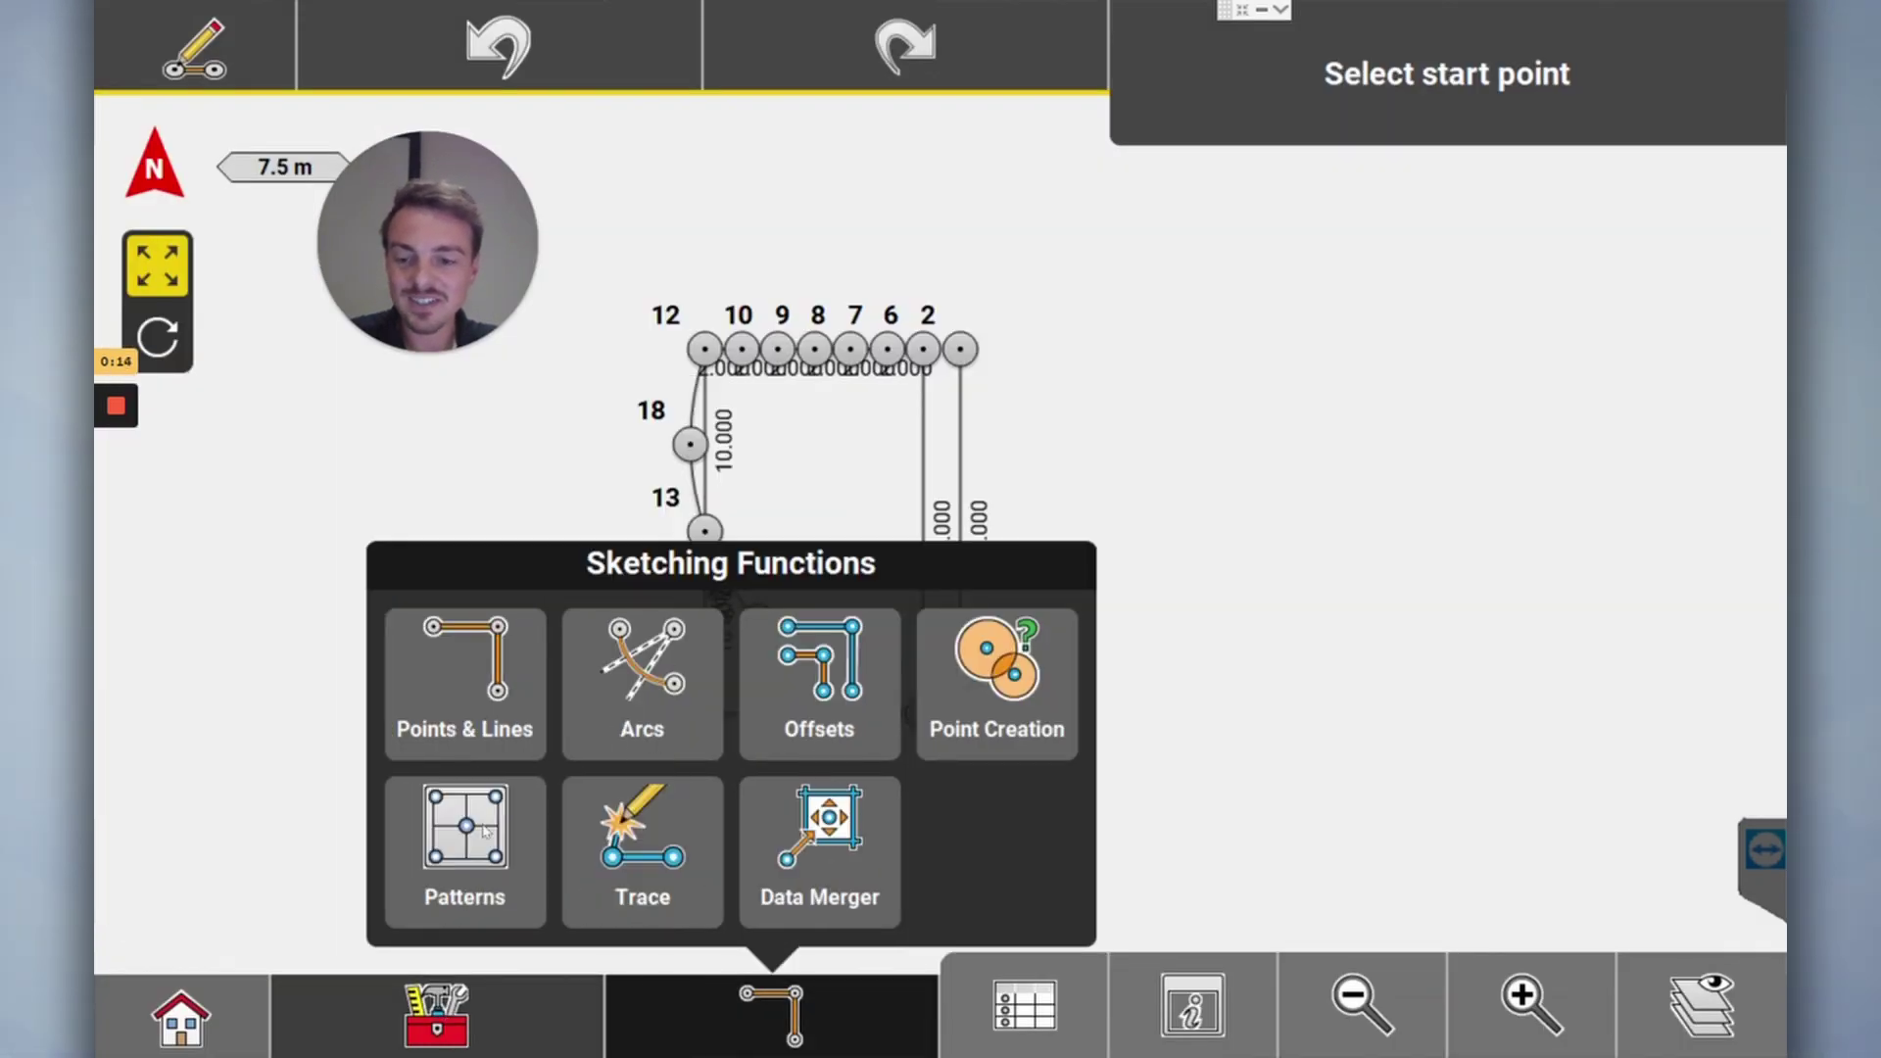
pyautogui.click(492, 757)
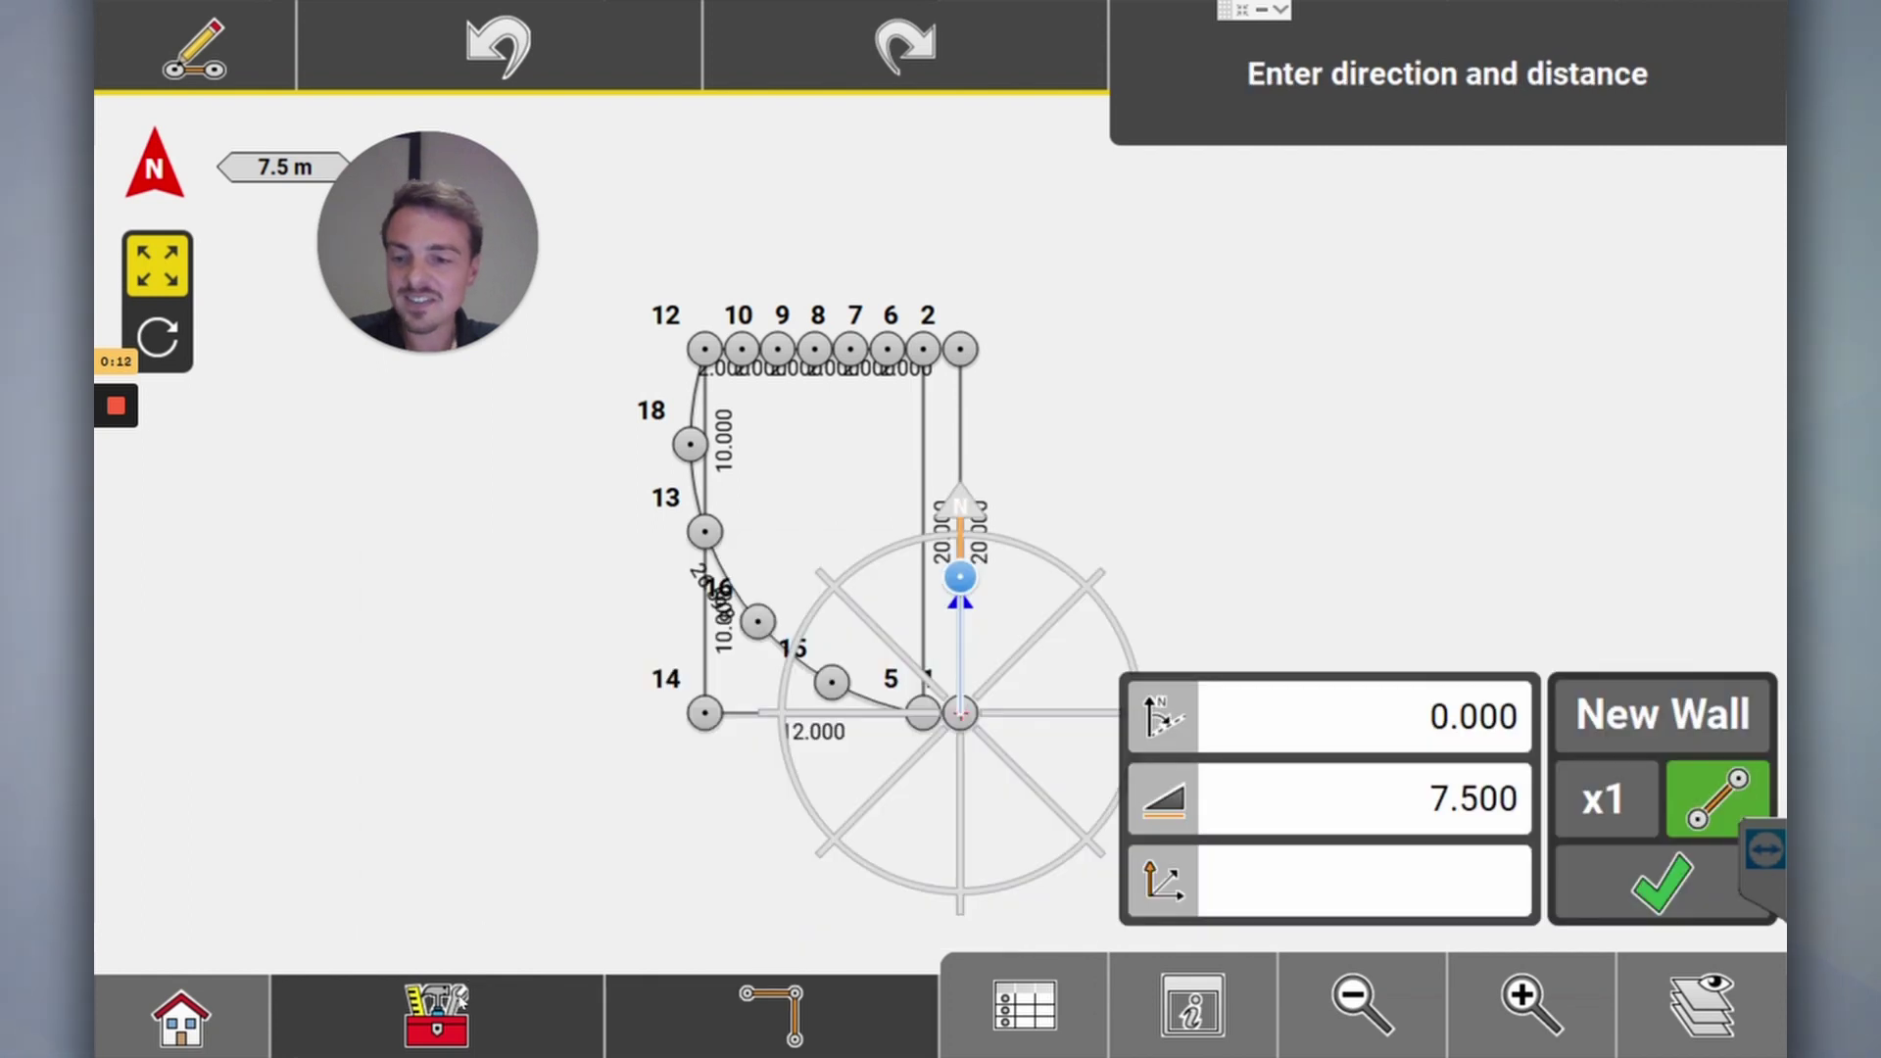
# Set point 14 as the new start point and bring up the sketching functions list
pyautogui.click(438, 1014)
pyautogui.click(196, 514)
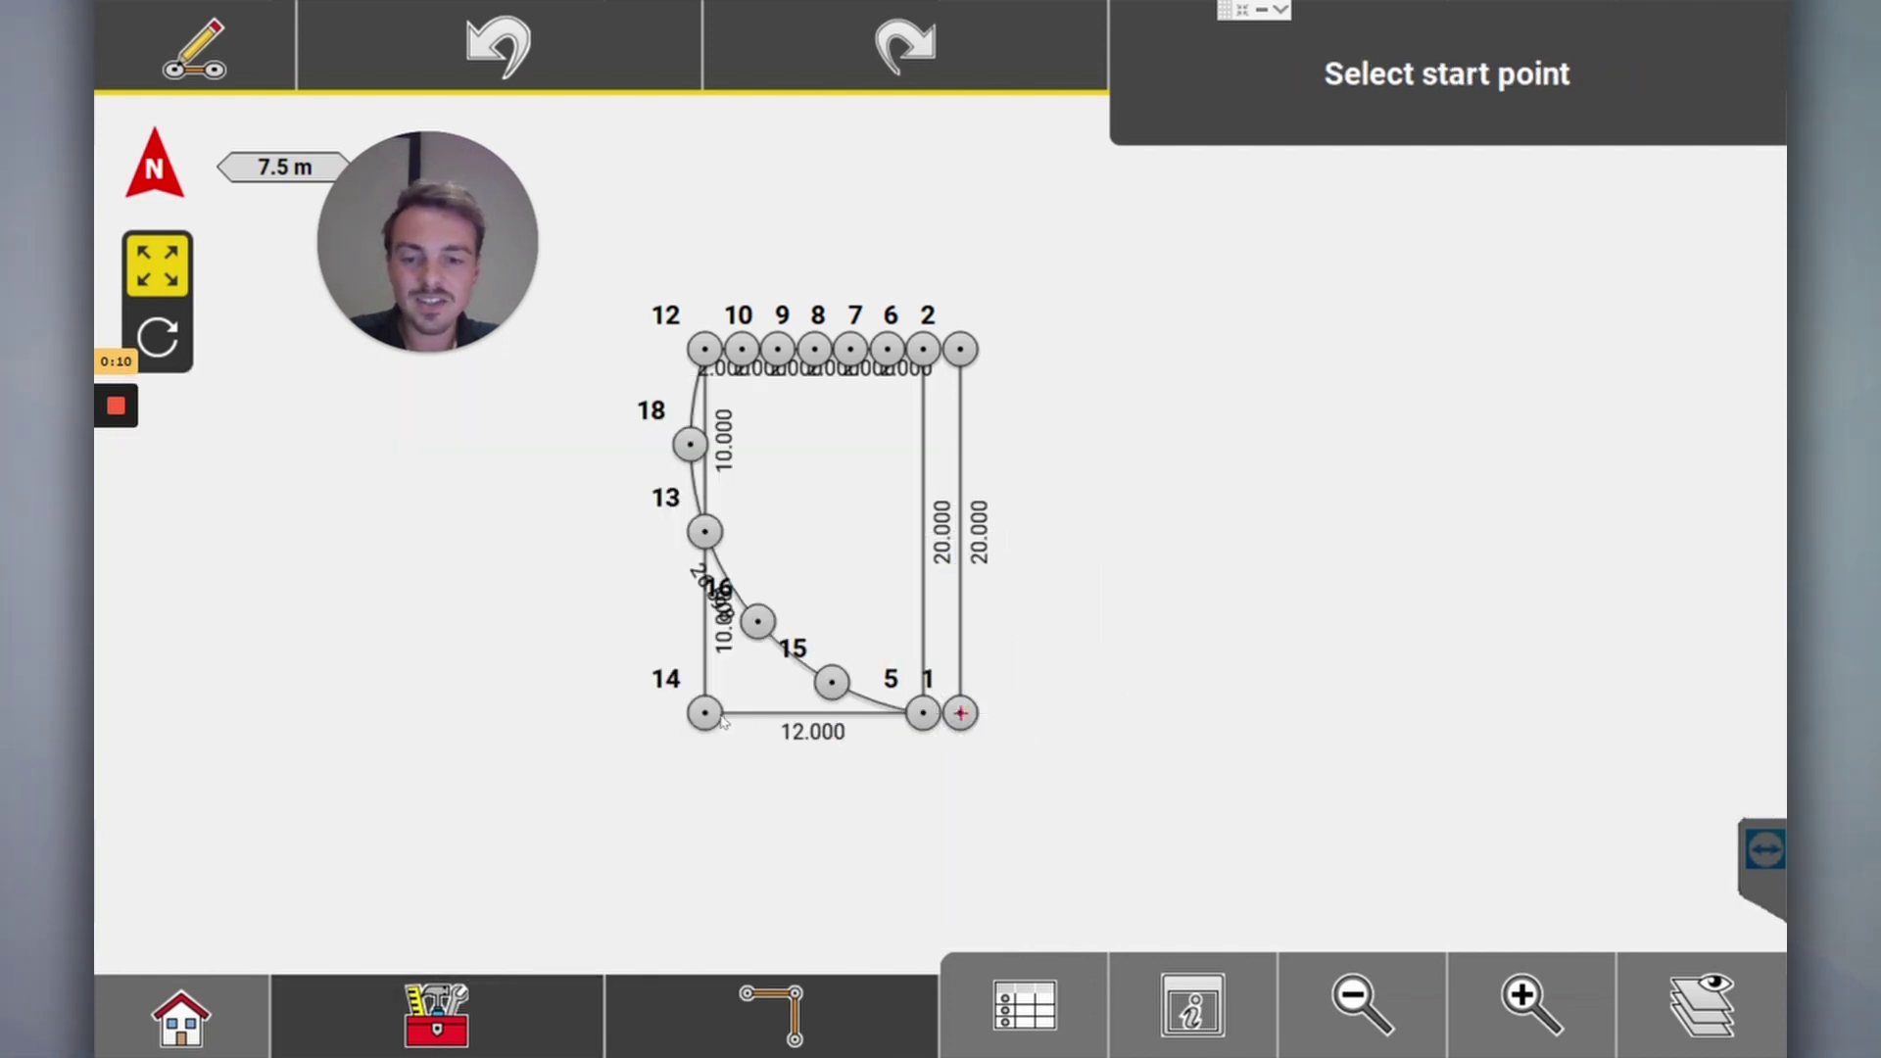
pyautogui.click(718, 719)
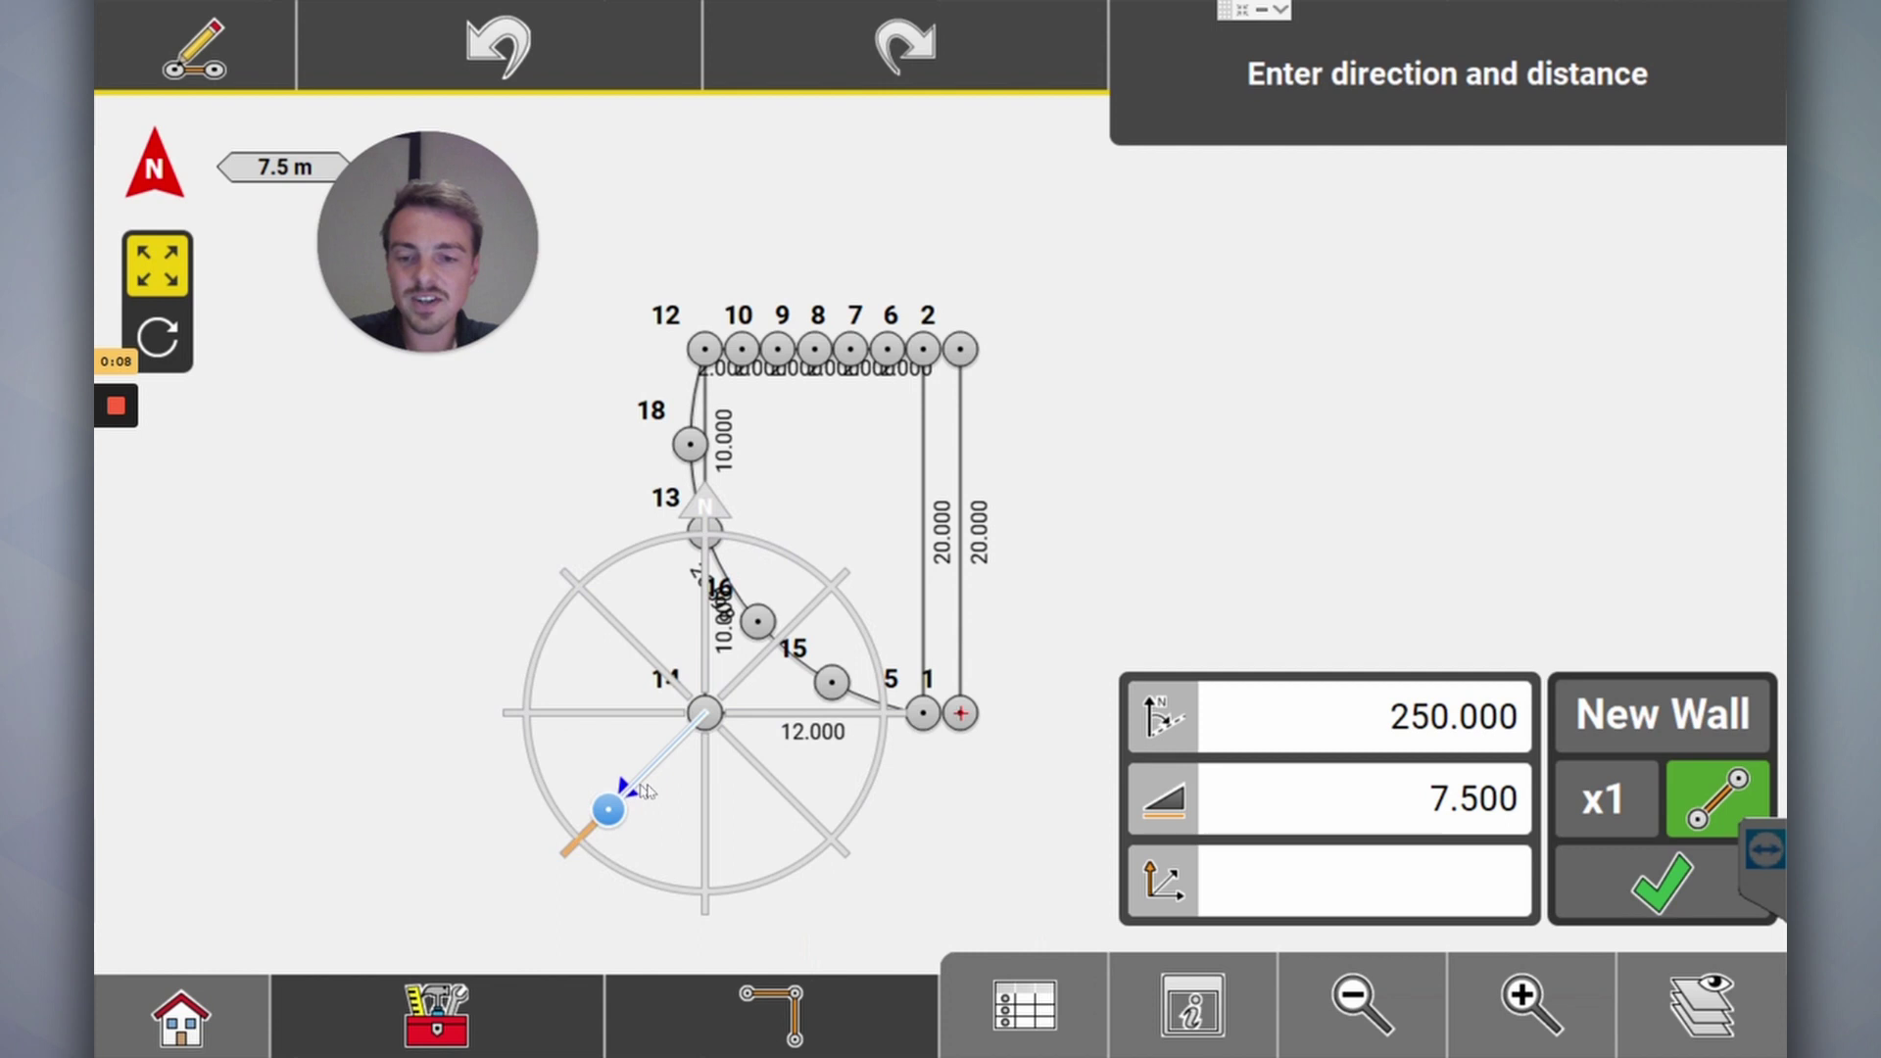
pyautogui.click(416, 1023)
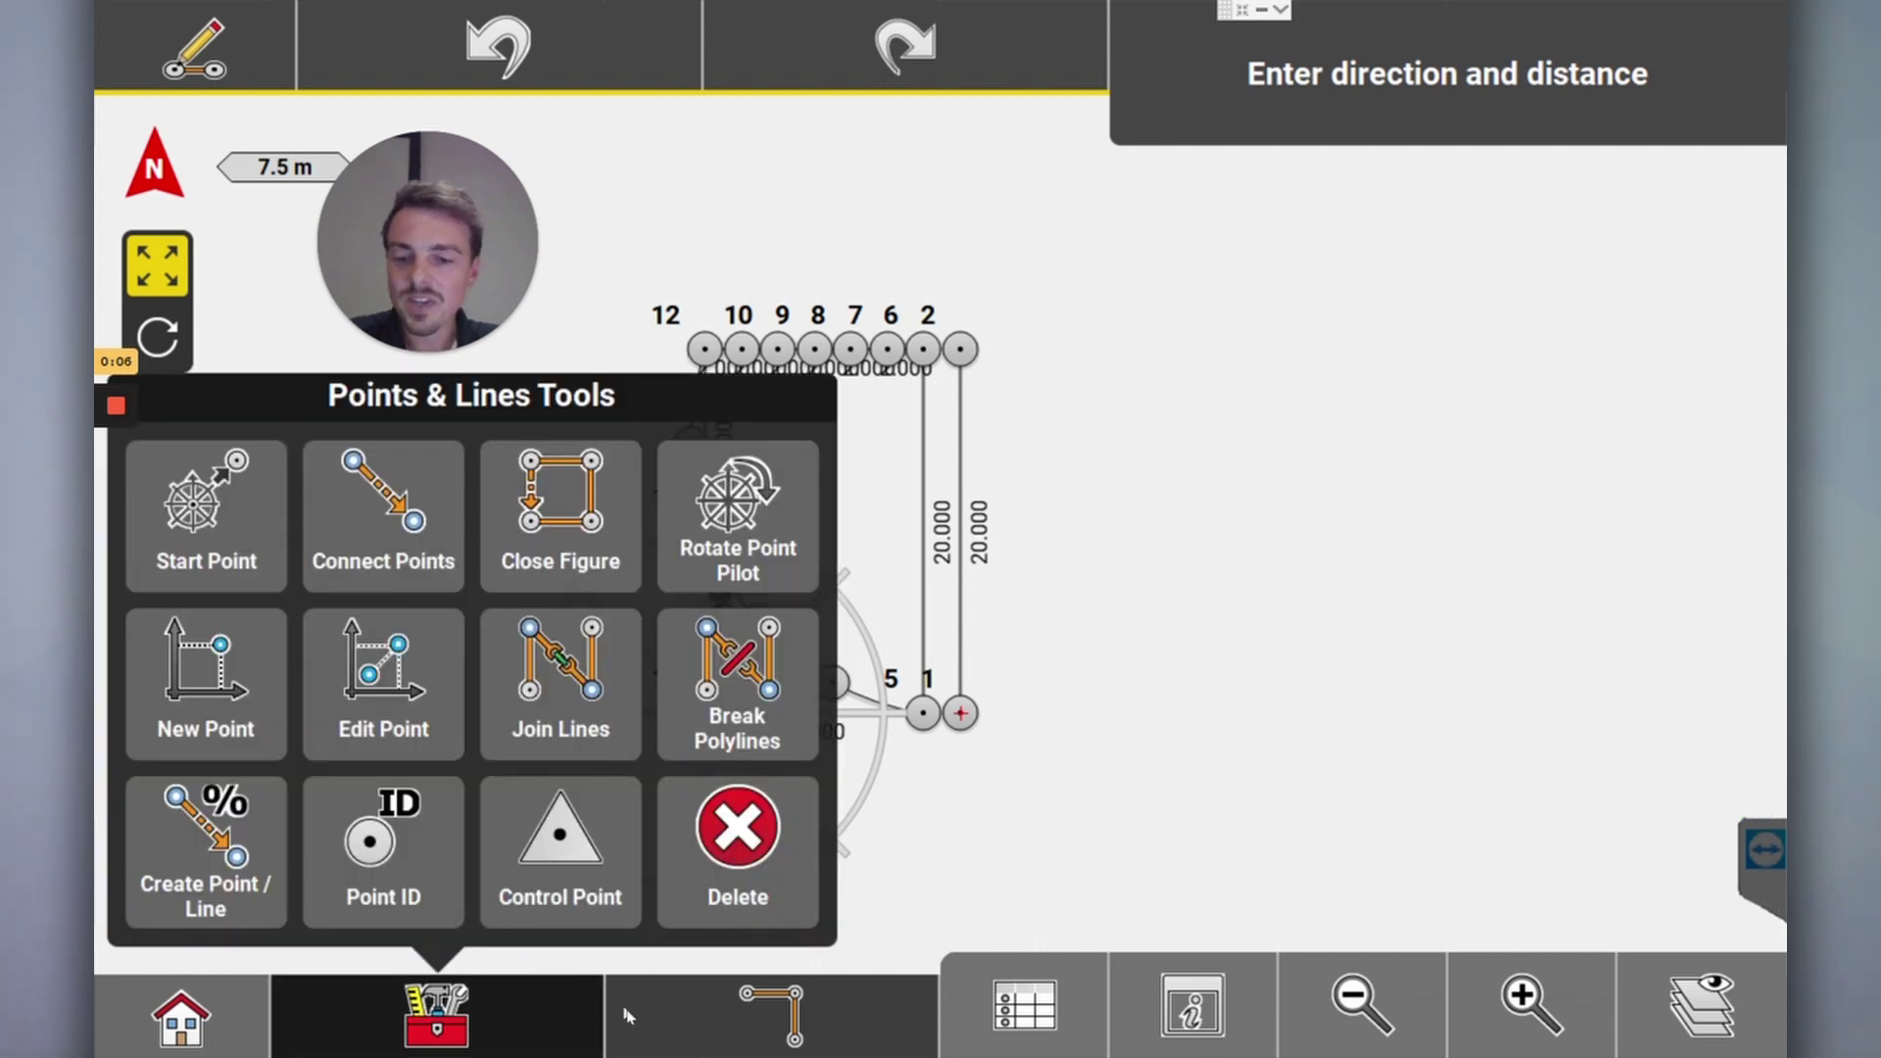
pyautogui.click(674, 1021)
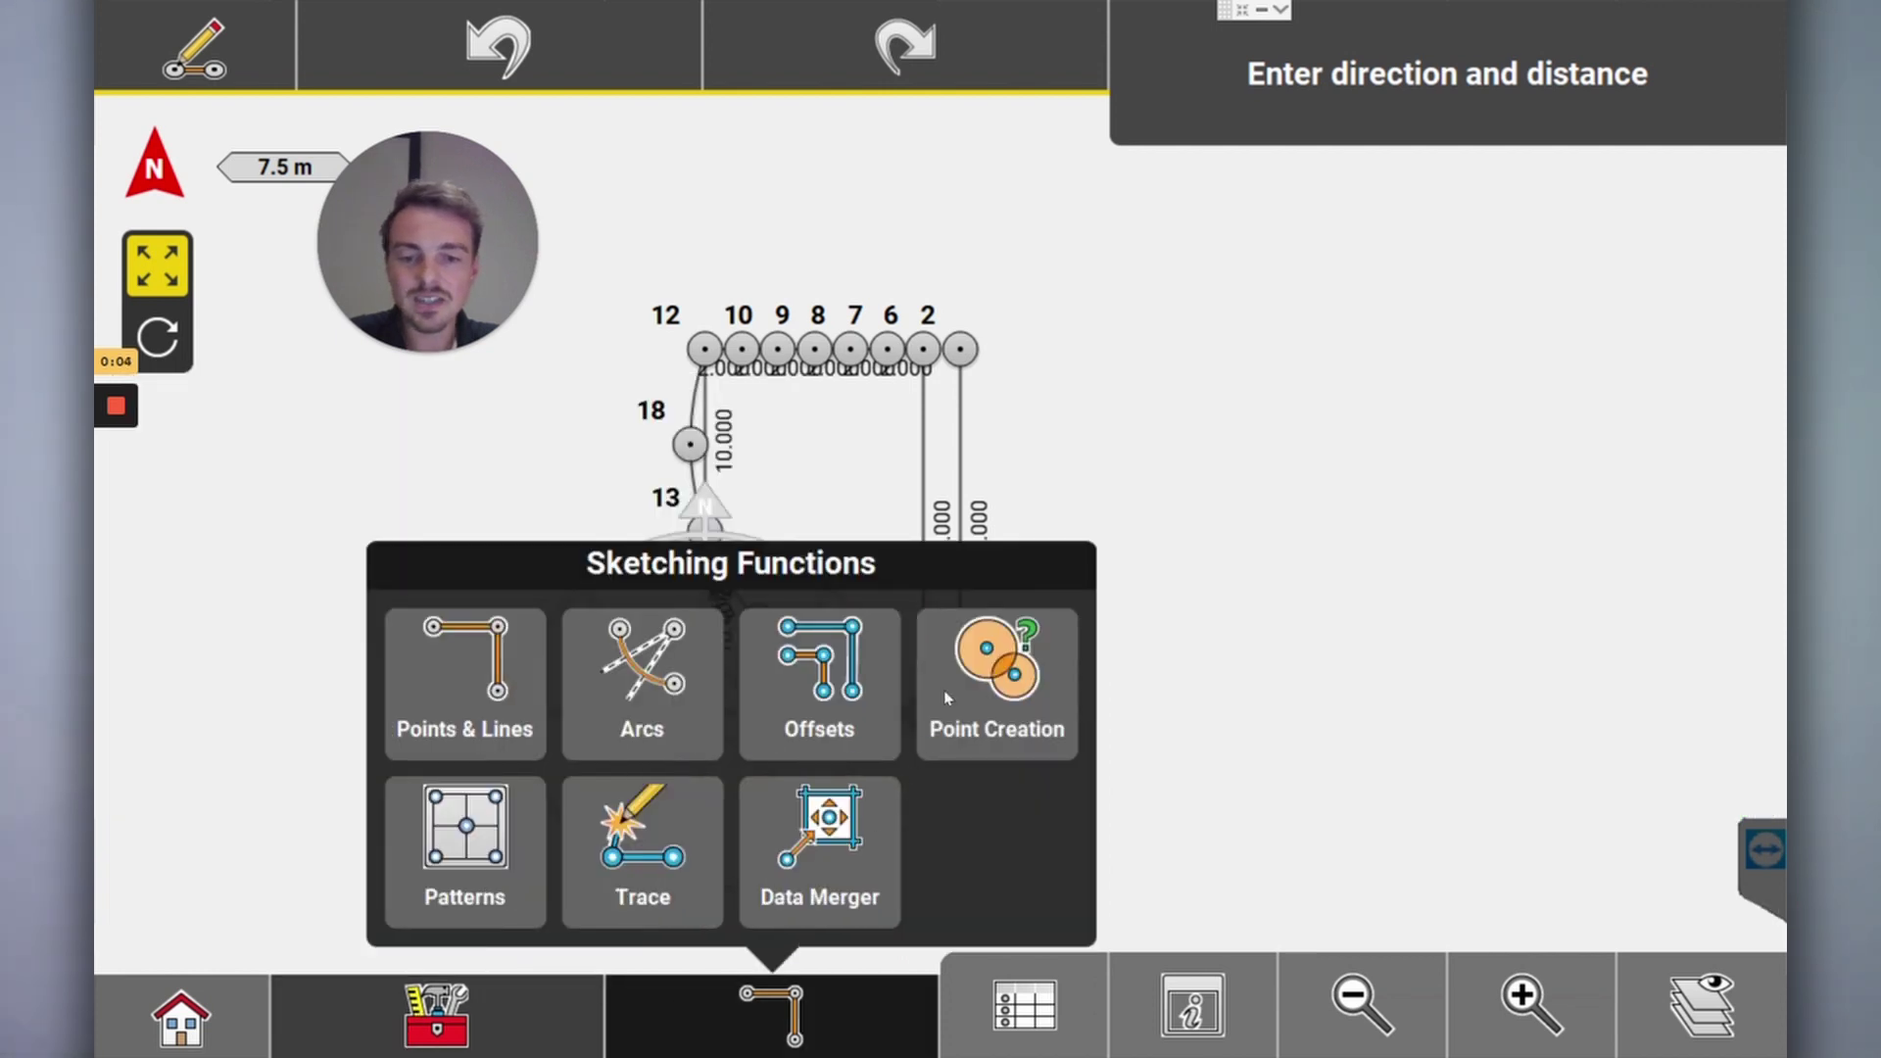